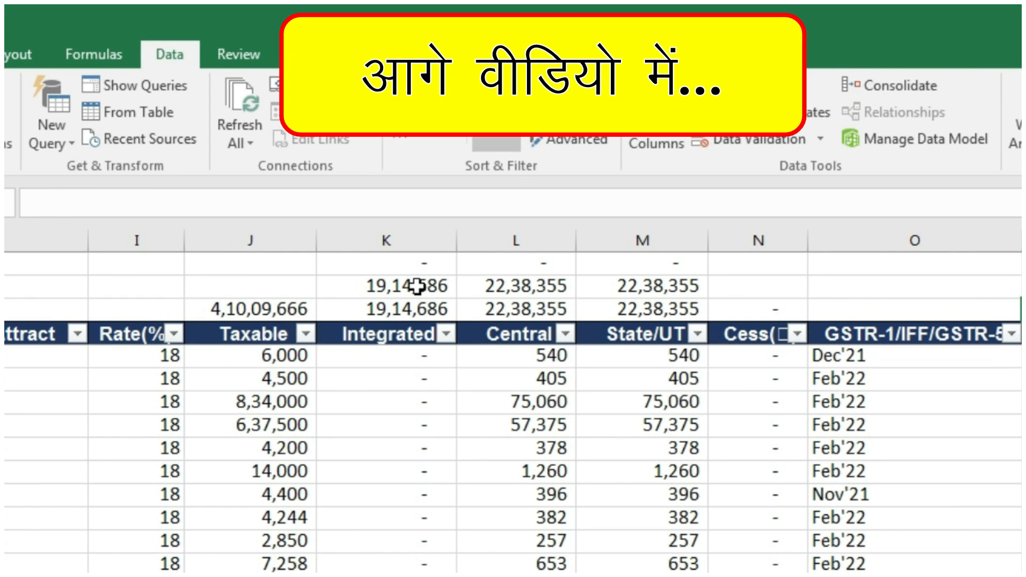
Inspect the totals in the rows above the Integrated and Central tax column headers
{"action": "left_click", "coordinate": [417, 286]}
{"action": "left_click", "coordinate": [430, 305]}
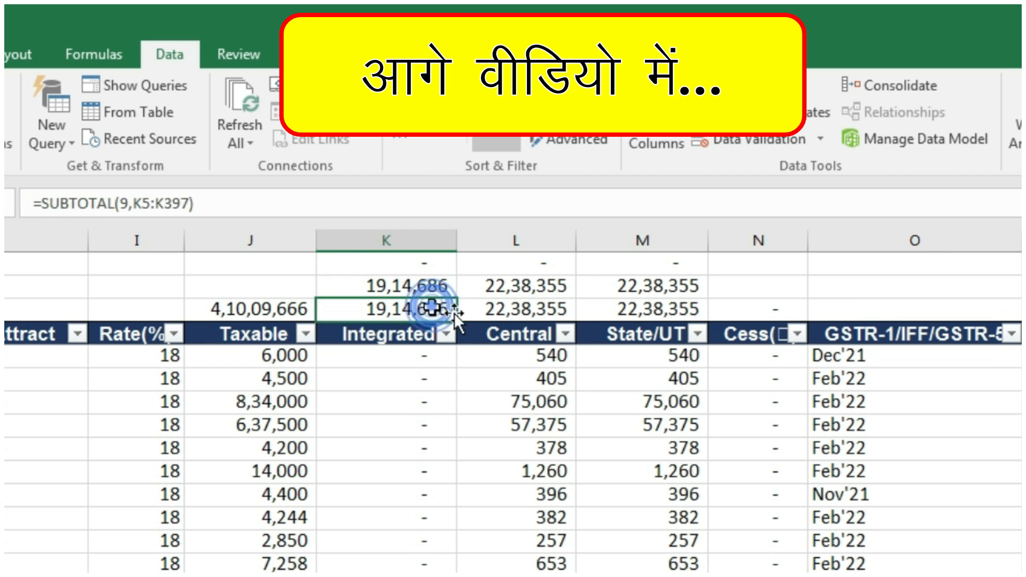
{"action": "left_click", "coordinate": [518, 316]}
{"action": "left_click", "coordinate": [435, 260]}
{"action": "left_click", "coordinate": [508, 260]}
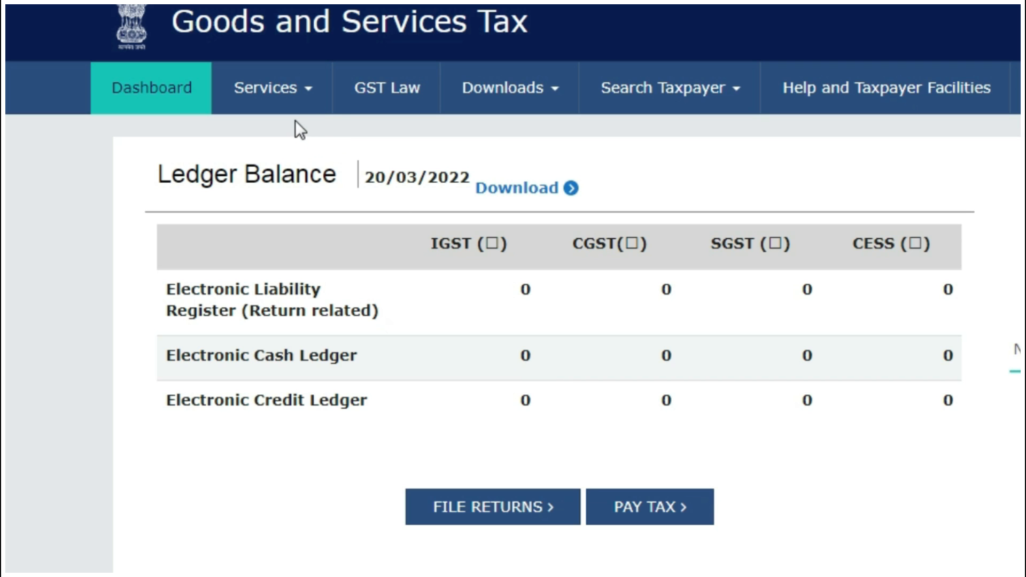
Open the Returns Dashboard on the GST portal
{"action": "left_click", "coordinate": [291, 93]}
{"action": "mouse_move", "coordinate": [384, 140]}
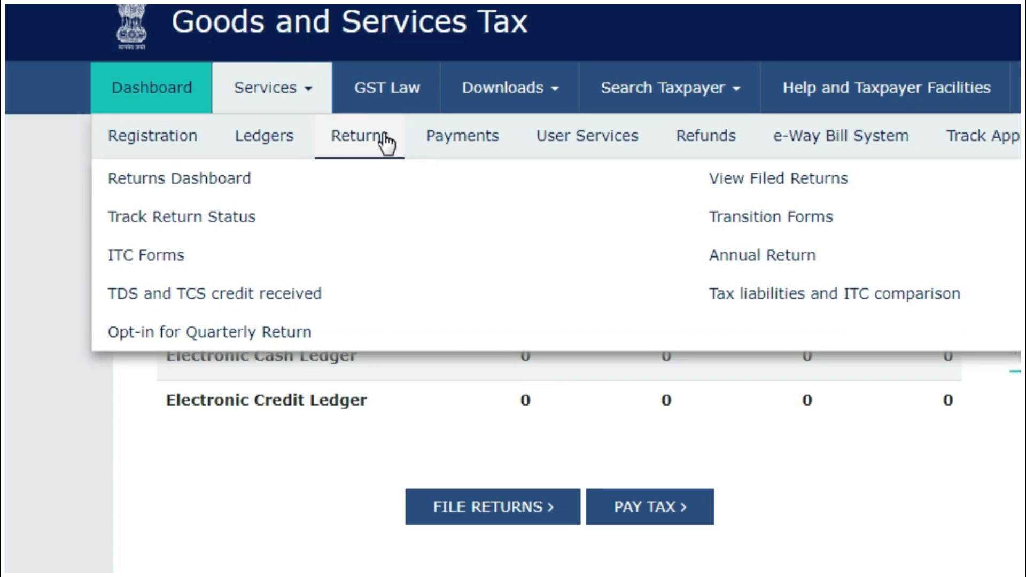
{"action": "left_click", "coordinate": [206, 176]}
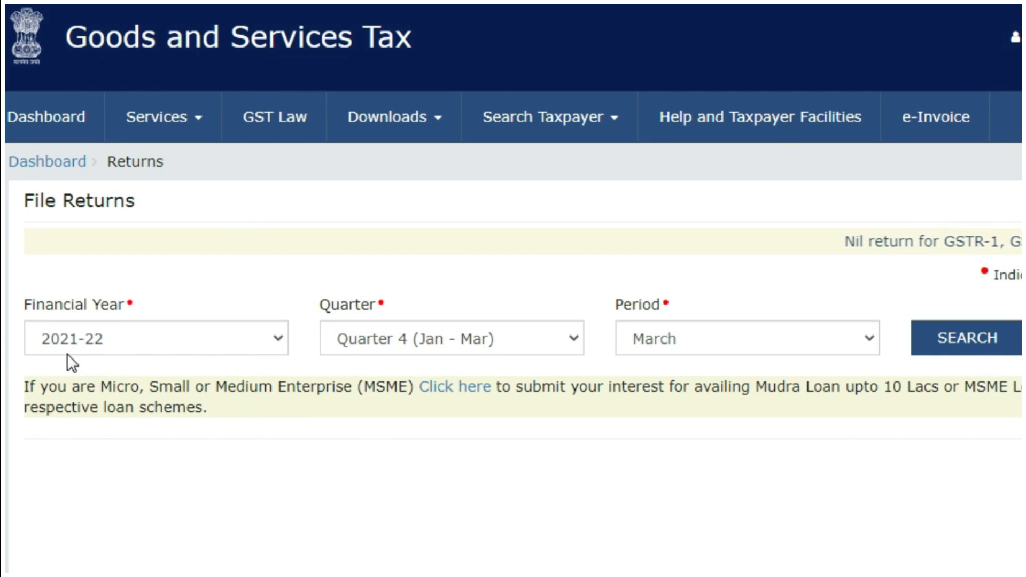
Search the returns for 2021-22, Quarter 4 (Jan - Mar), February, and generate the GSTR-2B Excel file for download
{"action": "left_click", "coordinate": [531, 352]}
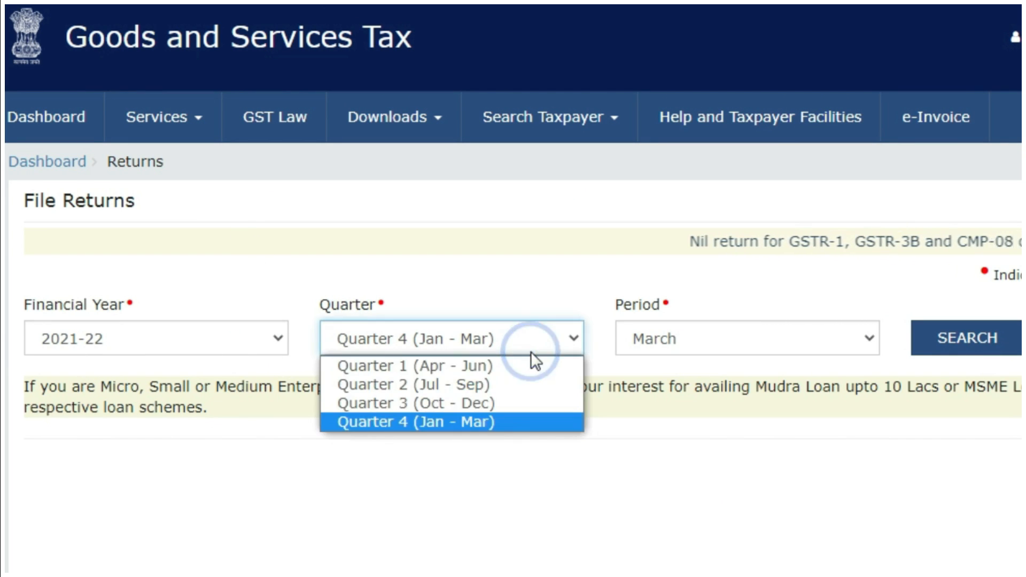
{"action": "left_click", "coordinate": [530, 351]}
{"action": "left_click", "coordinate": [697, 342]}
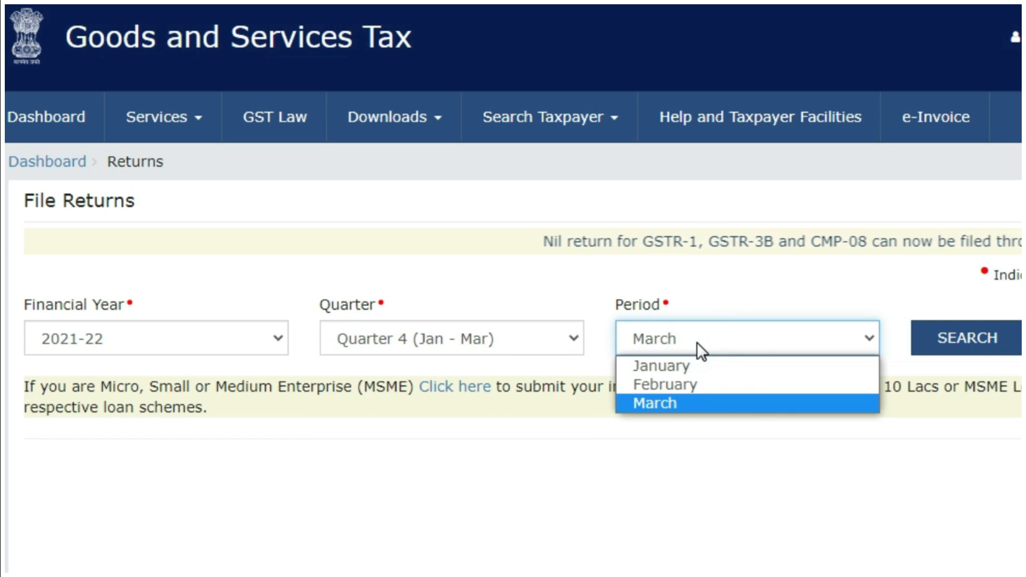
{"action": "left_click", "coordinate": [685, 385]}
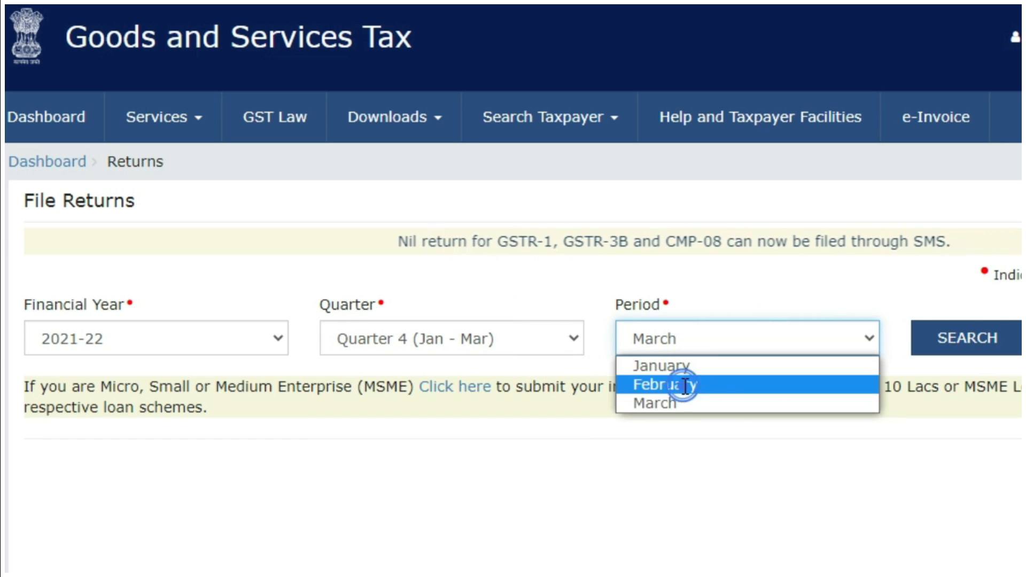
{"action": "left_click", "coordinate": [981, 353]}
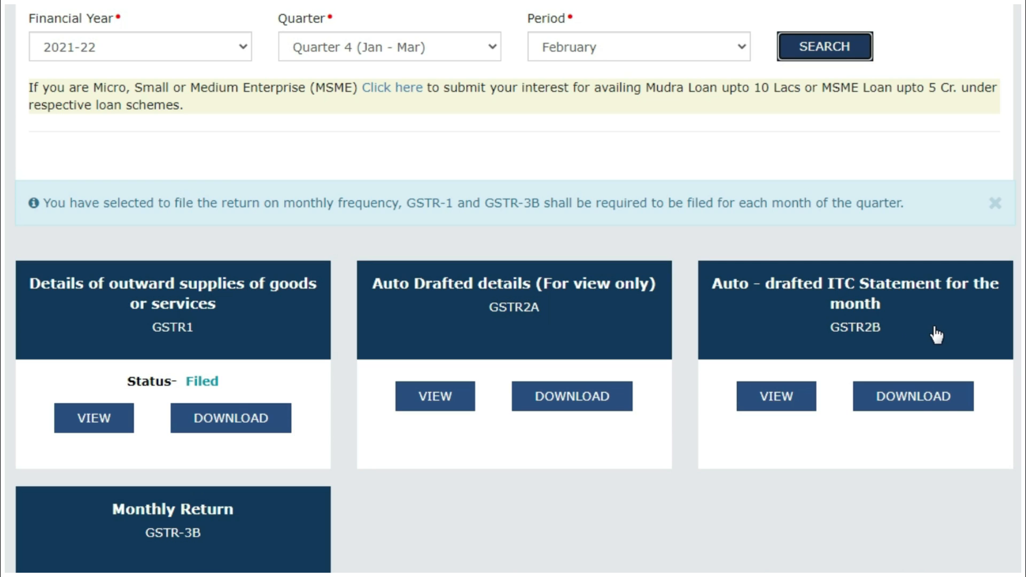
{"action": "left_click", "coordinate": [924, 403]}
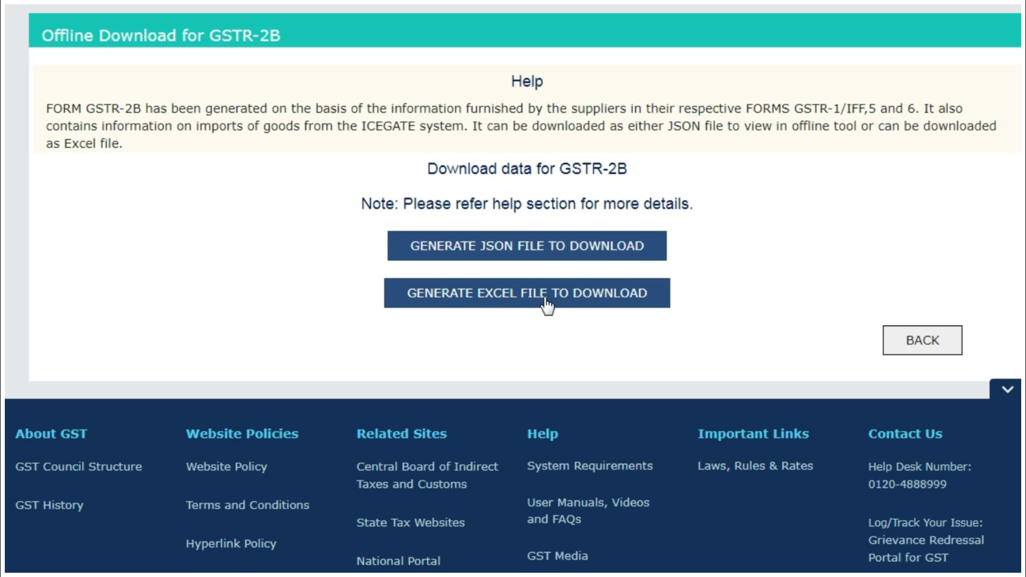
{"action": "left_click", "coordinate": [505, 296]}
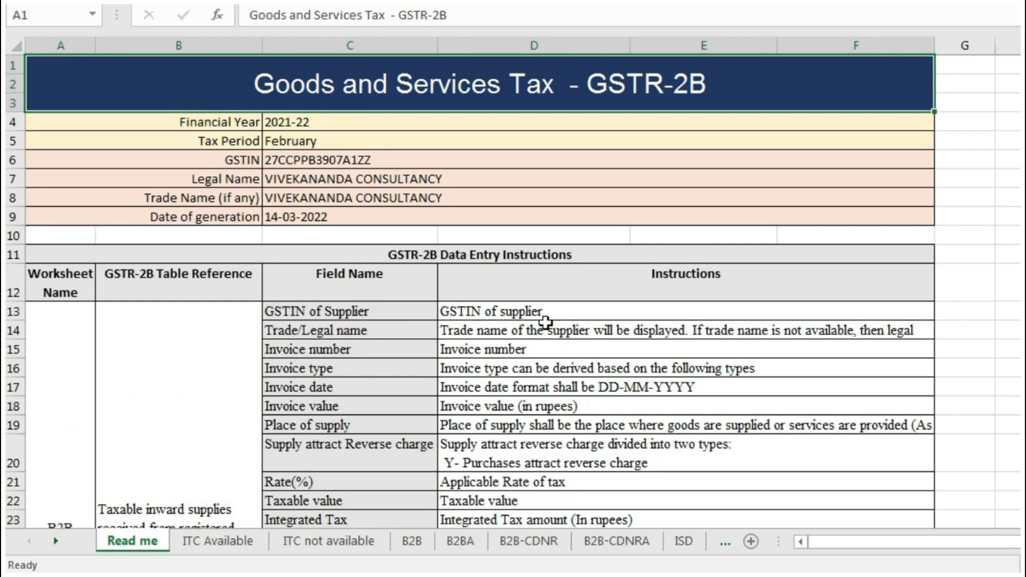
Read through the GSTR-2B data entry instructions on the Read me sheet, including the B2B, B2BA and B2B-CDNR sections
{"action": "scroll", "coordinate": [926, 550], "scroll_direction": "down", "scroll_amount": 6}
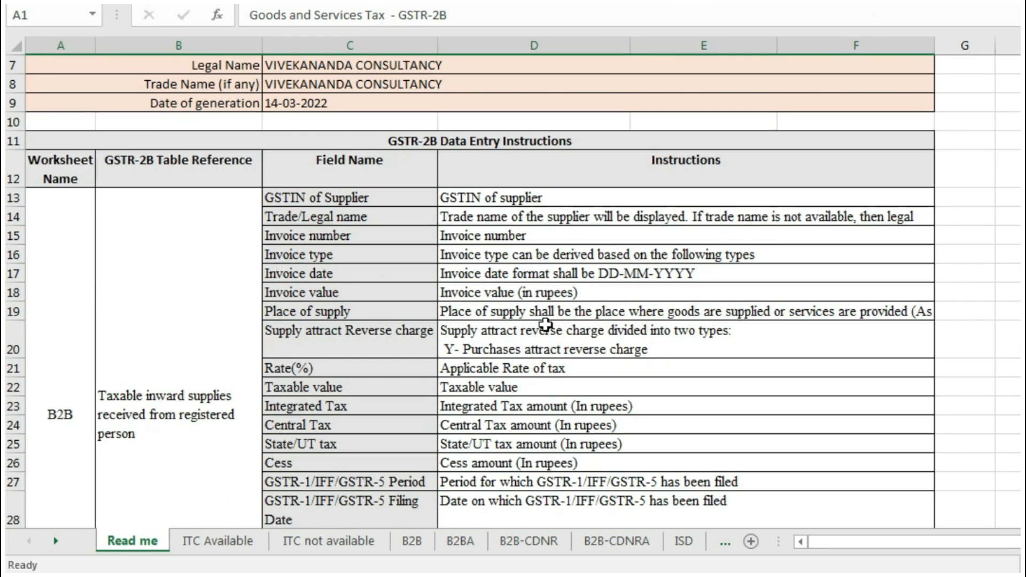
{"action": "scroll", "coordinate": [545, 324], "scroll_direction": "down", "scroll_amount": 6}
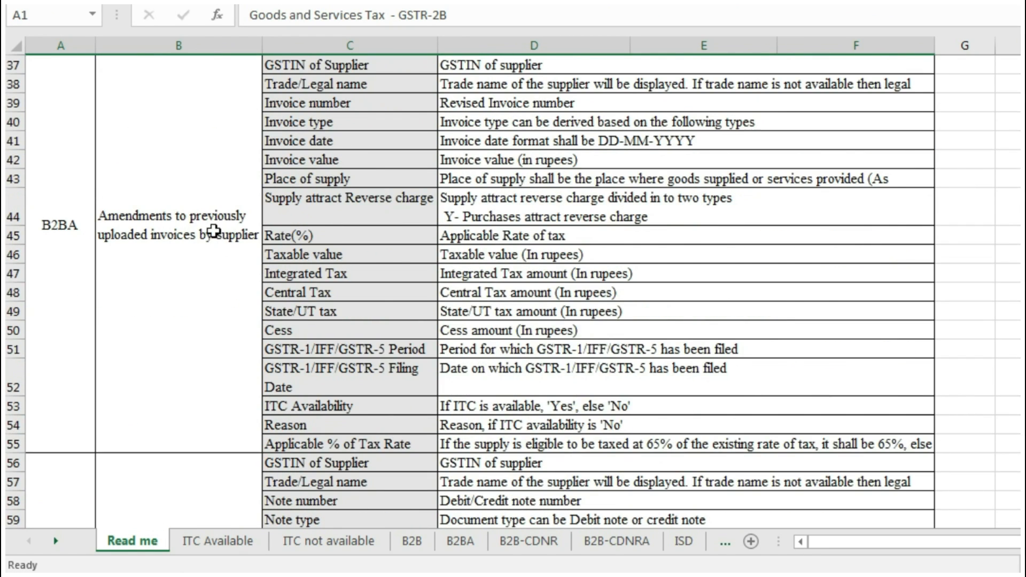
{"action": "scroll", "coordinate": [460, 332], "scroll_direction": "down", "scroll_amount": 2}
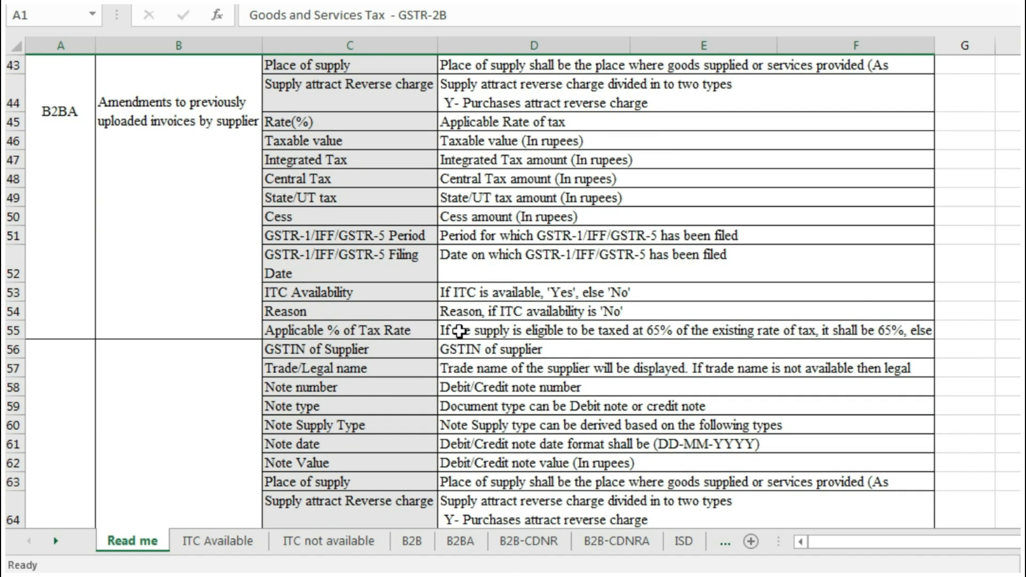
{"action": "scroll", "coordinate": [460, 331], "scroll_direction": "down", "scroll_amount": 1}
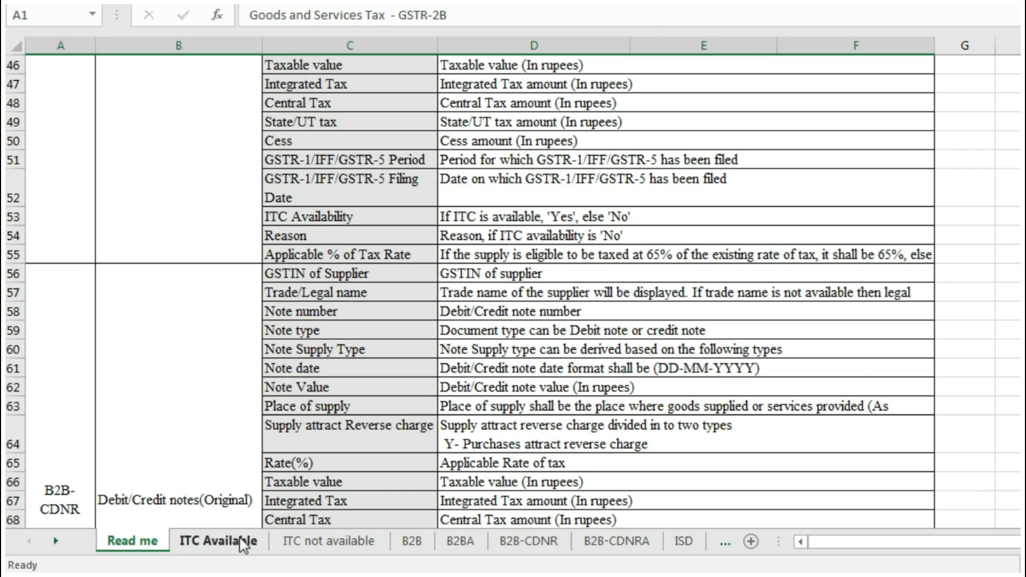
Examine the tax amounts for B2B invoices, debit notes and invoice amendments on the ITC Available sheet
{"action": "left_click", "coordinate": [240, 541]}
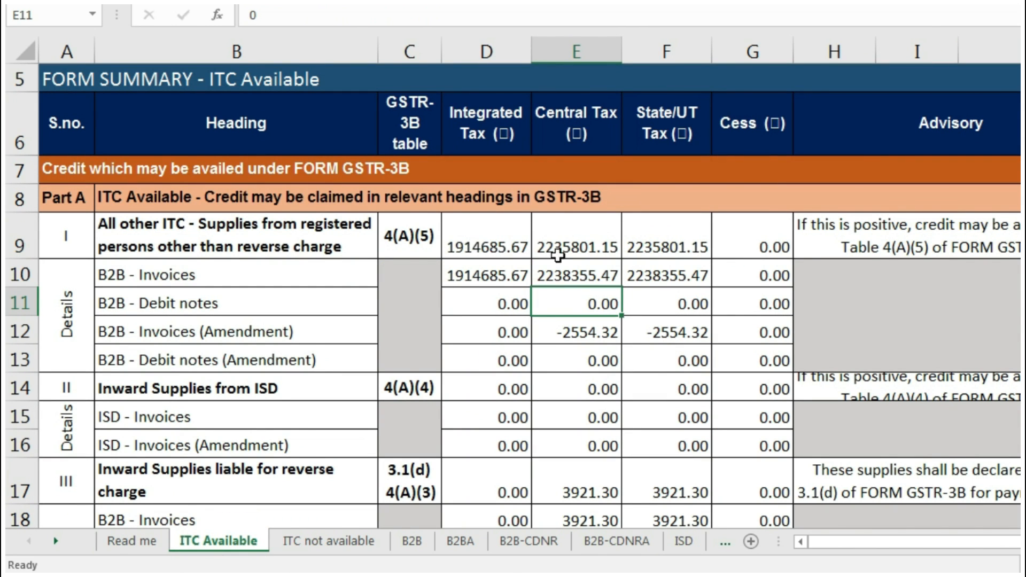
{"action": "left_click_drag", "start_coordinate": [470, 275], "coordinate": [694, 272]}
{"action": "left_click_drag", "start_coordinate": [492, 315], "coordinate": [691, 302]}
{"action": "left_click_drag", "start_coordinate": [503, 332], "coordinate": [745, 333]}
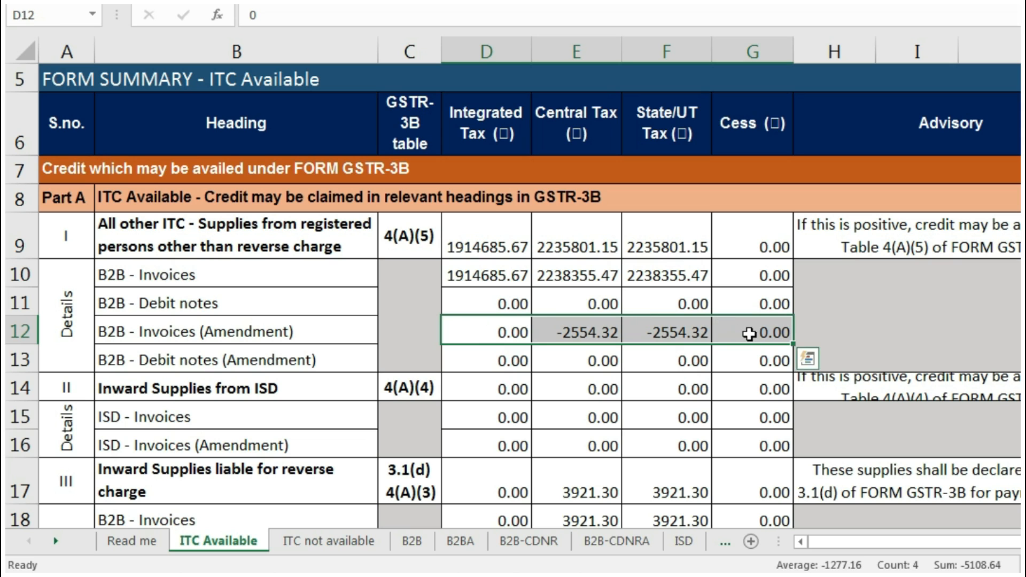
Look through the remaining sheets from ITC not available and B2B through B2BA, B2B-CDNR, B2B-CDNRA and ISD to IMPGSEZ
{"action": "left_click", "coordinate": [328, 550]}
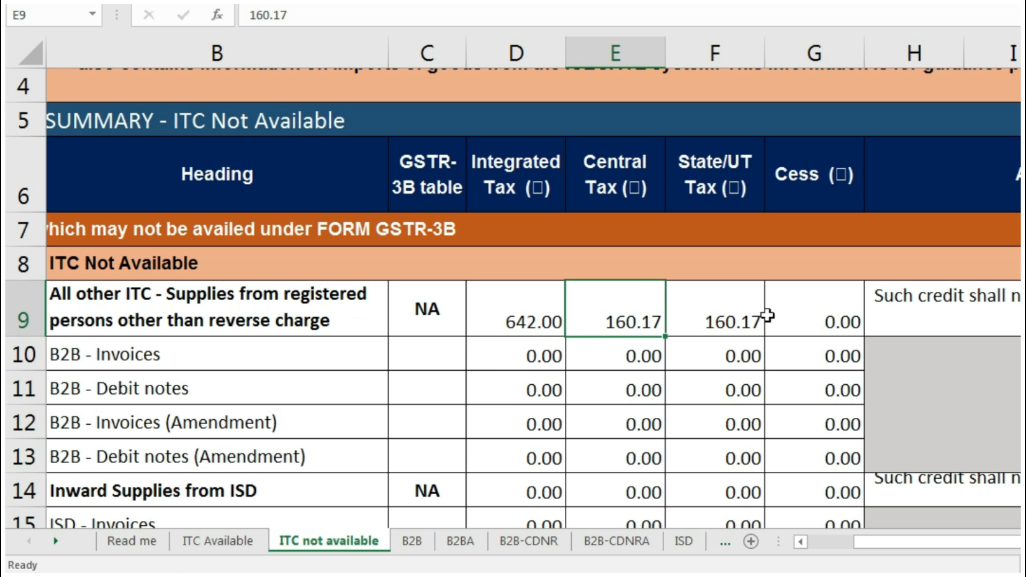
{"action": "left_click", "coordinate": [404, 537]}
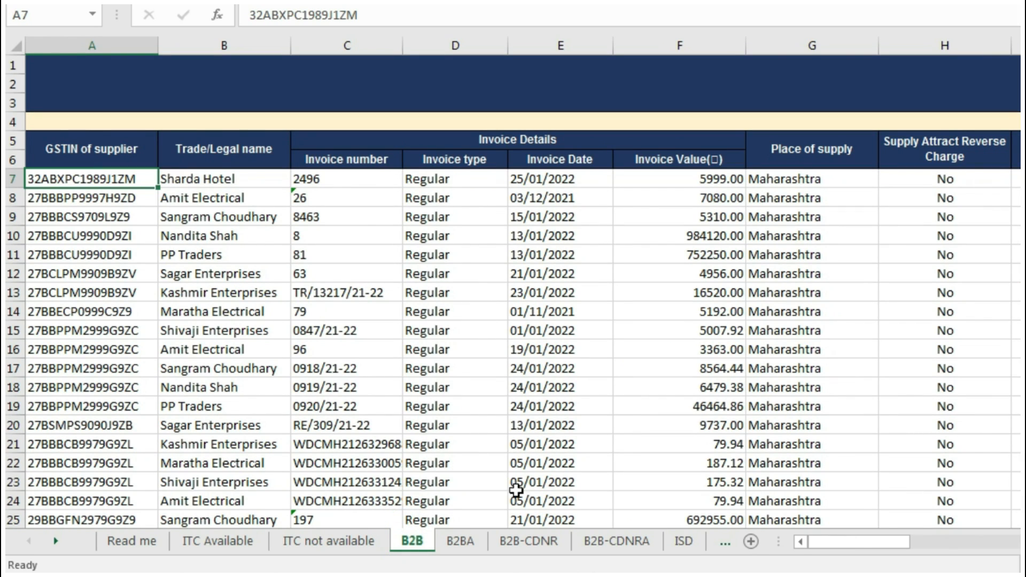
{"action": "left_click", "coordinate": [479, 540]}
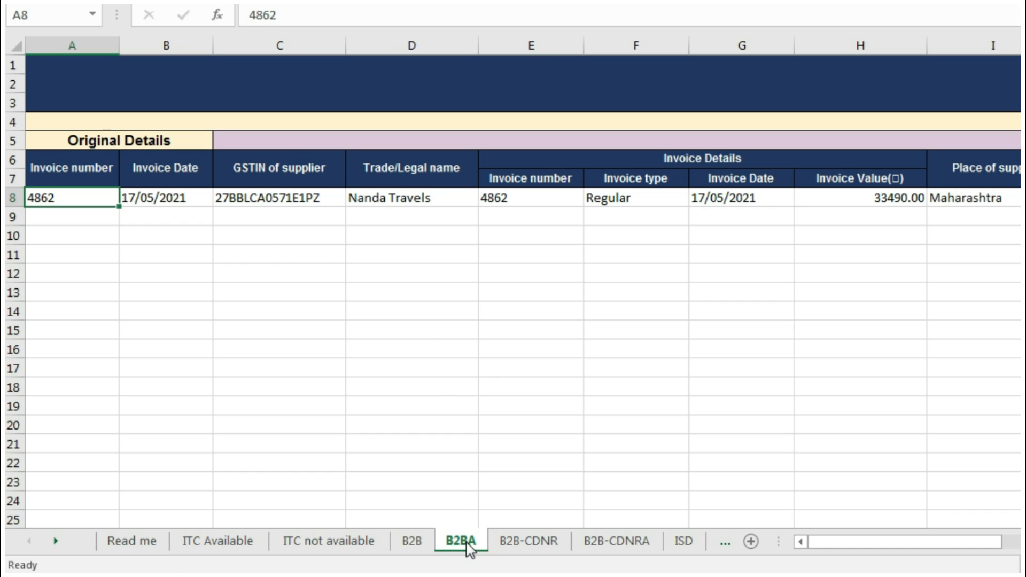
{"action": "left_click", "coordinate": [531, 541]}
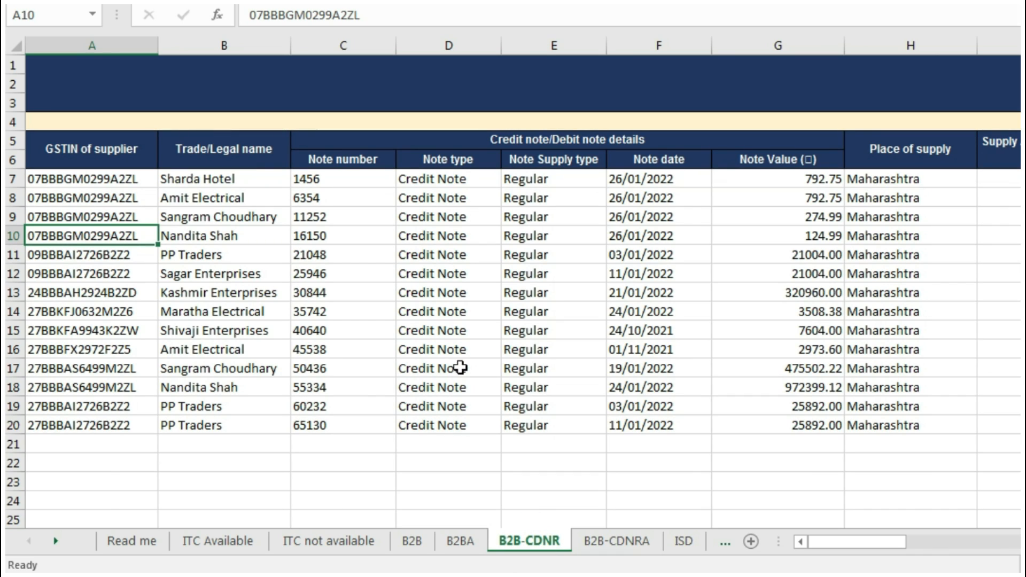
{"action": "left_click", "coordinate": [622, 541]}
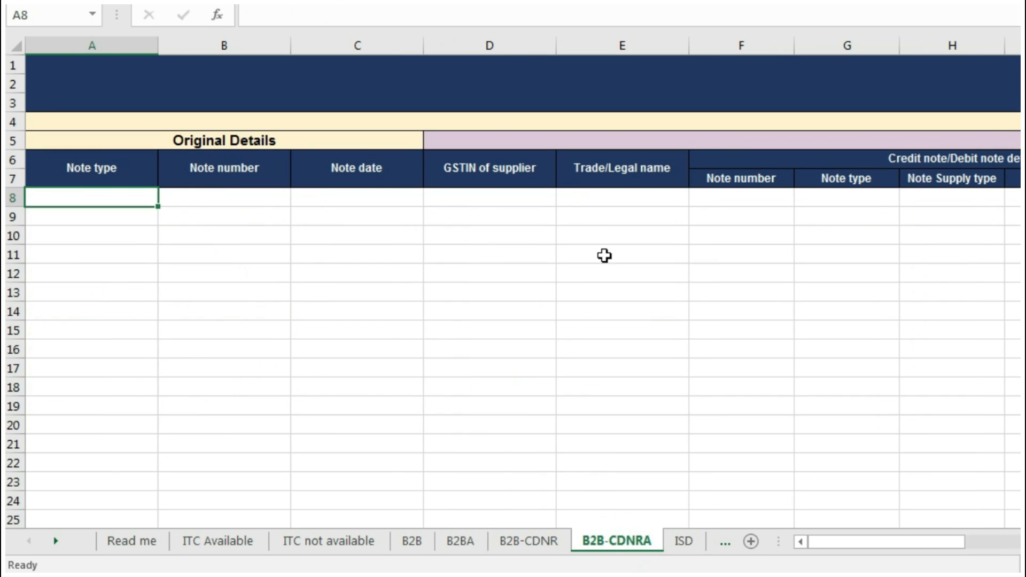
{"action": "left_click", "coordinate": [692, 546]}
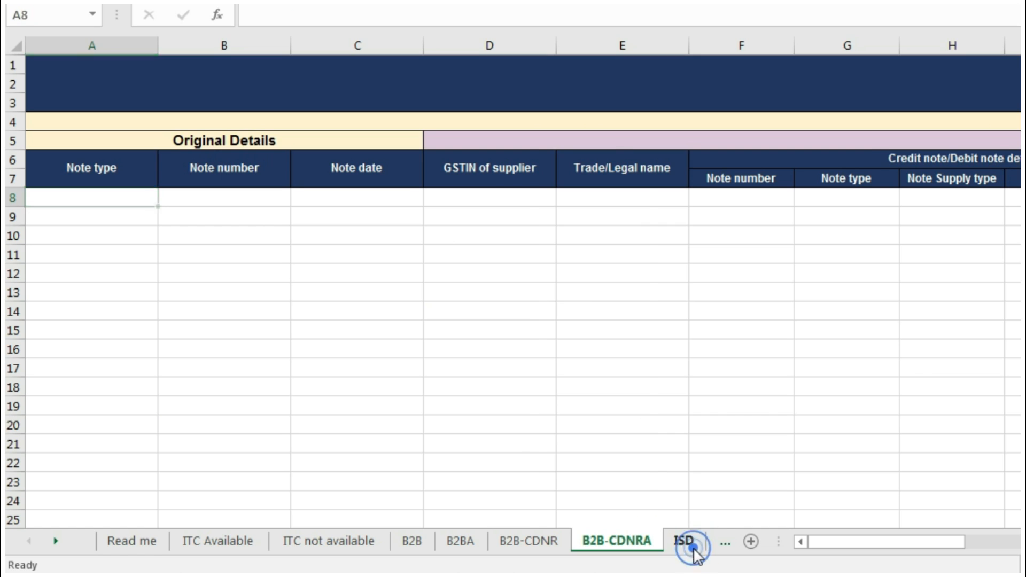
{"action": "key", "text": "ctrl+Page_Down"}
{"action": "key", "text": "ctrl+Page_Down"}
{"action": "key", "text": "ctrl+Page_Down"}
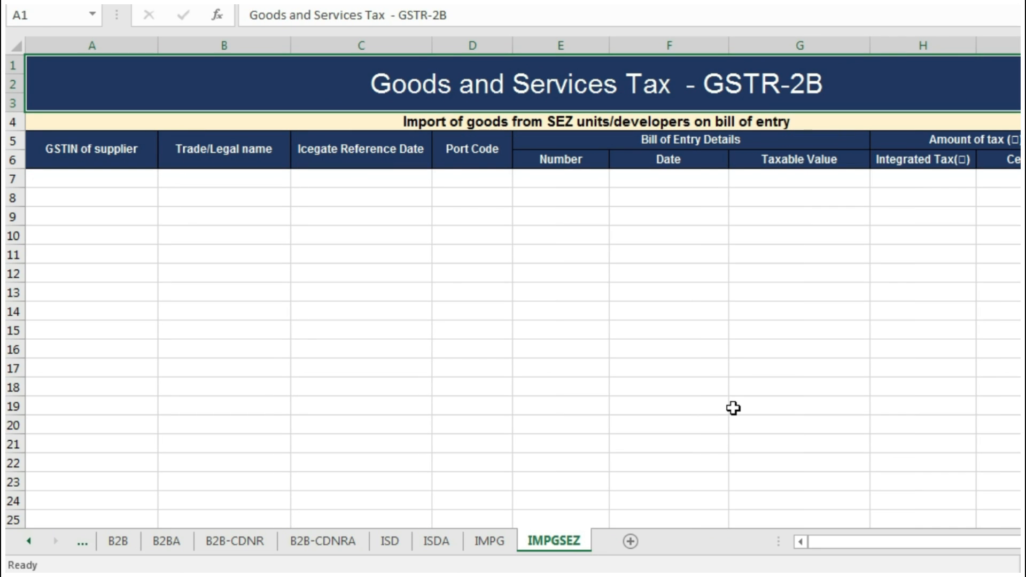
Go back through the workbook's sheets to the Read me sheet
{"action": "key", "text": "ctrl+Page_Up"}
{"action": "key", "text": "ctrl+Page_Up"}
{"action": "key", "text": "ctrl+Page_Up"}
{"action": "key", "text": "ctrl+Page_Up"}
{"action": "key", "text": "ctrl+Page_Up"}
{"action": "key", "text": "ctrl+Page_Up"}
{"action": "key", "text": "ctrl+Page_Up"}
{"action": "key", "text": "ctrl+Page_Up"}
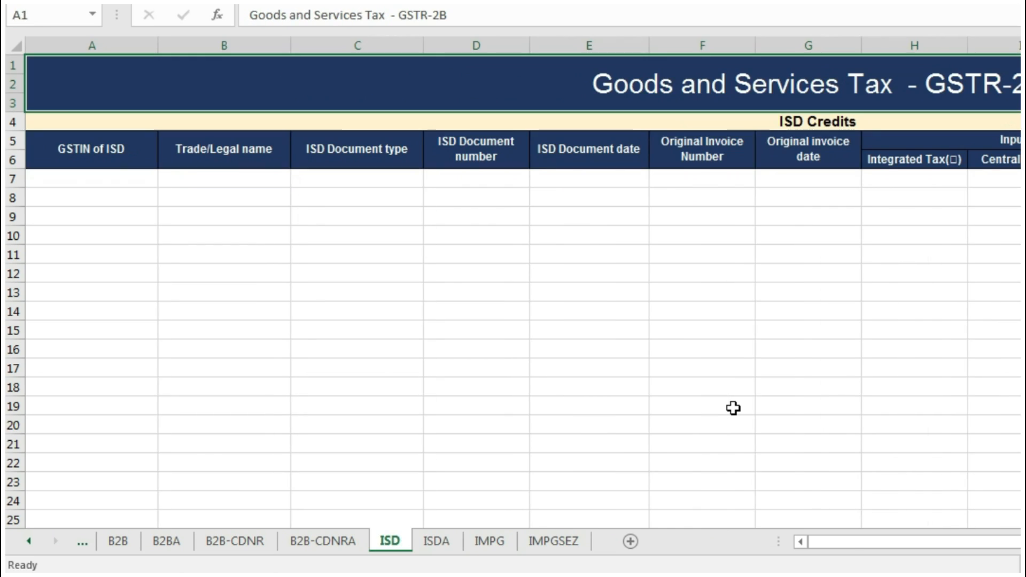
{"action": "key", "text": "ctrl+Page_Up"}
{"action": "key", "text": "ctrl+Page_Up"}
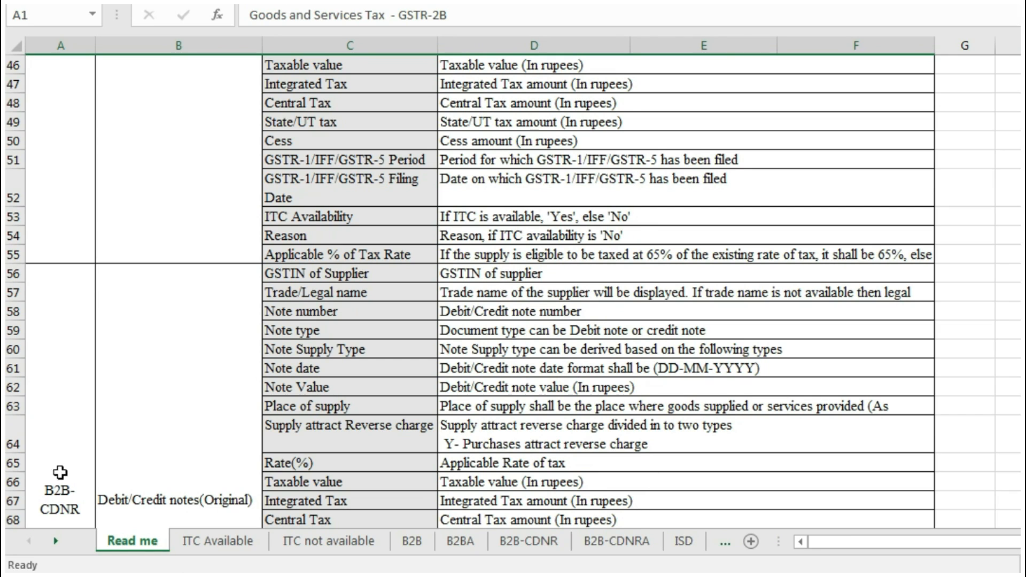
Compare the All other ITC totals on the ITC Available sheet with their B2B detail rows and the advisory
{"action": "left_click", "coordinate": [193, 540]}
{"action": "left_click", "coordinate": [126, 235]}
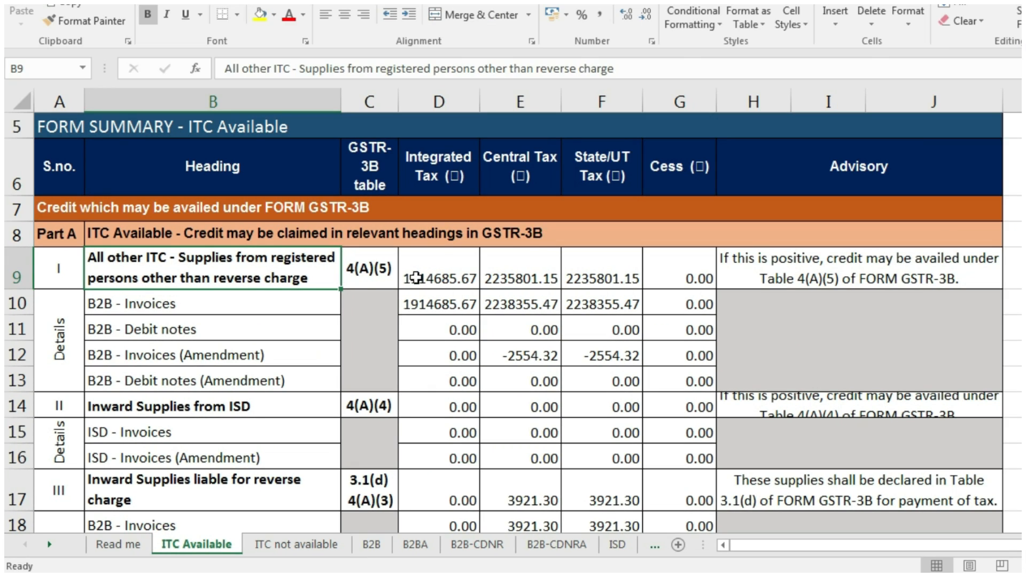
{"action": "left_click_drag", "start_coordinate": [452, 238], "coordinate": [685, 237]}
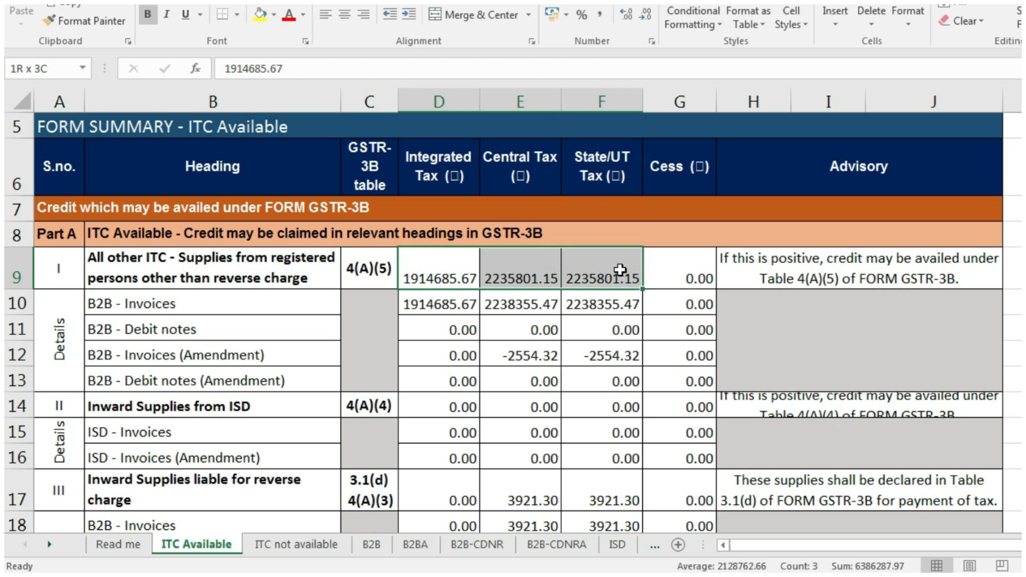
{"action": "left_click", "coordinate": [965, 273]}
{"action": "left_click_drag", "start_coordinate": [436, 305], "coordinate": [660, 375]}
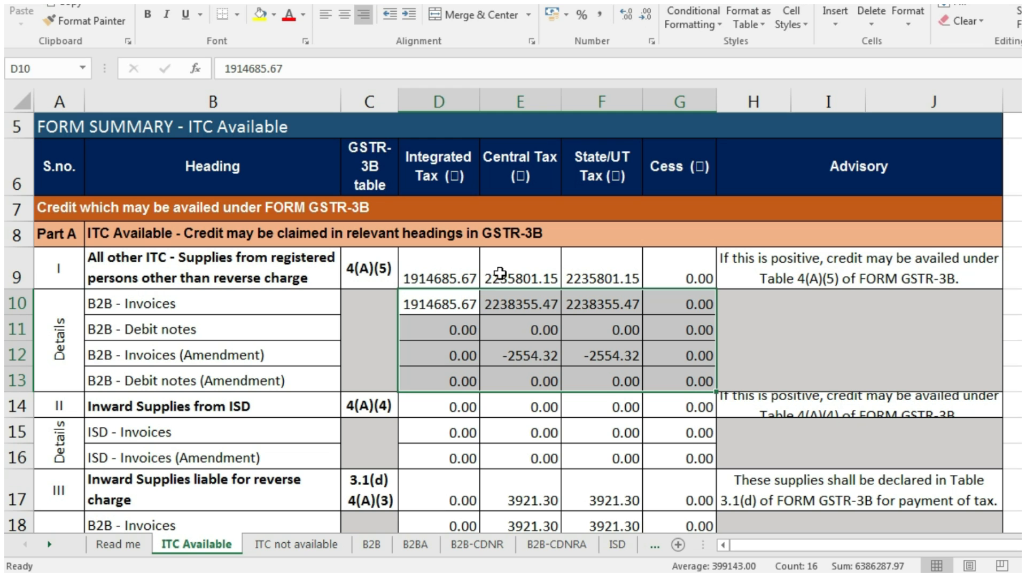
Select the two header rows on the B2B sheet from GSTIN of supplier through IRN Date
{"action": "left_click", "coordinate": [379, 549]}
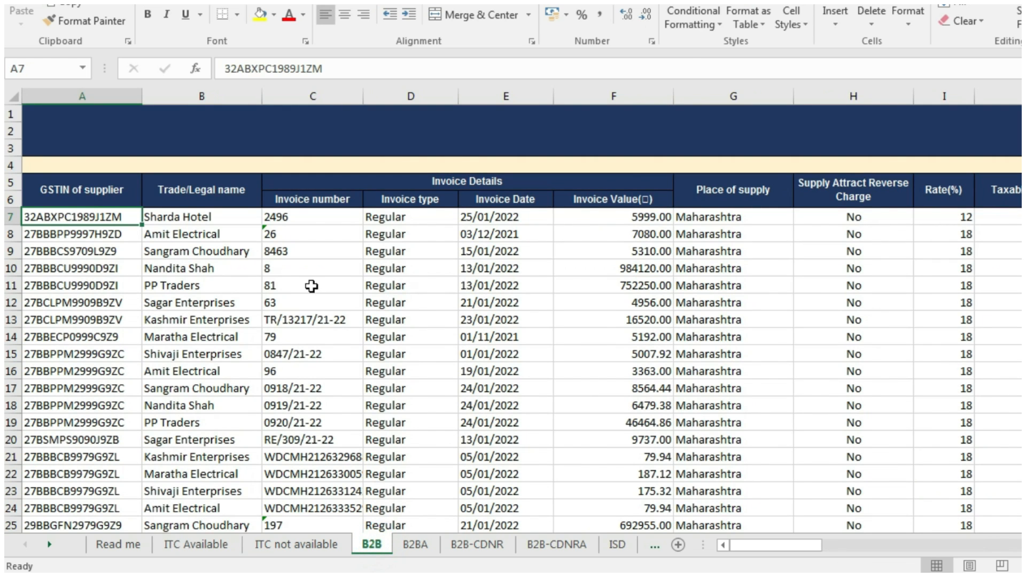
{"action": "left_click", "coordinate": [309, 287]}
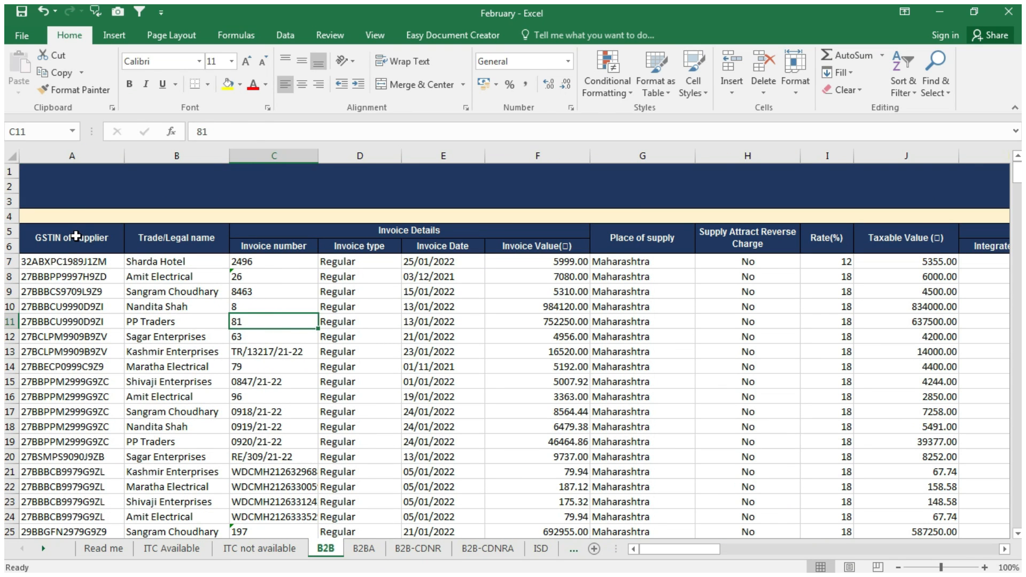
{"action": "left_click", "coordinate": [76, 236]}
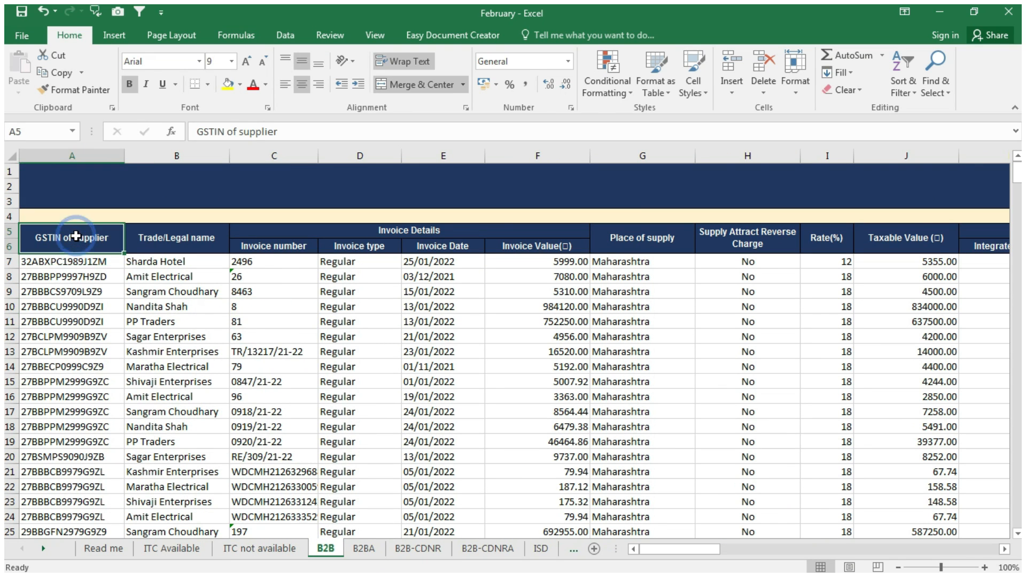
{"action": "key", "text": "shift+Right"}
{"action": "key", "text": "shift+Right"}
{"action": "key", "text": "shift+Right"}
{"action": "key", "text": "shift+Right"}
{"action": "key", "text": "shift+Right"}
{"action": "key", "text": "shift+Right"}
{"action": "key", "text": "shift+Right"}
{"action": "key", "text": "shift+Right"}
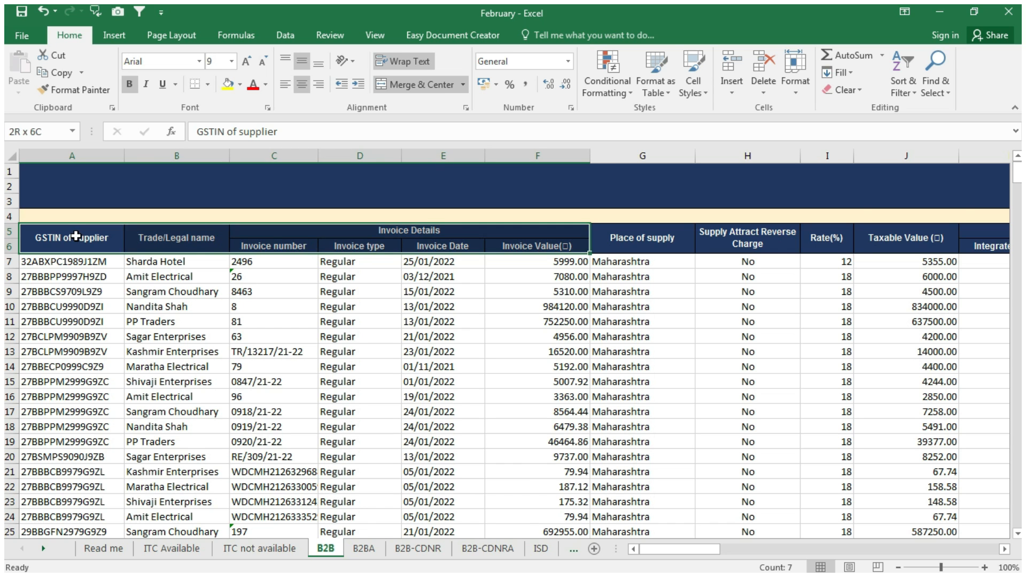
{"action": "key", "text": "shift+Right"}
{"action": "key", "text": "shift+Right"}
{"action": "key", "text": "shift+Right"}
{"action": "key", "text": "shift+Right"}
{"action": "key", "text": "shift+Right"}
{"action": "key", "text": "shift+Right"}
{"action": "key", "text": "shift+Right"}
{"action": "key", "text": "shift+Right"}
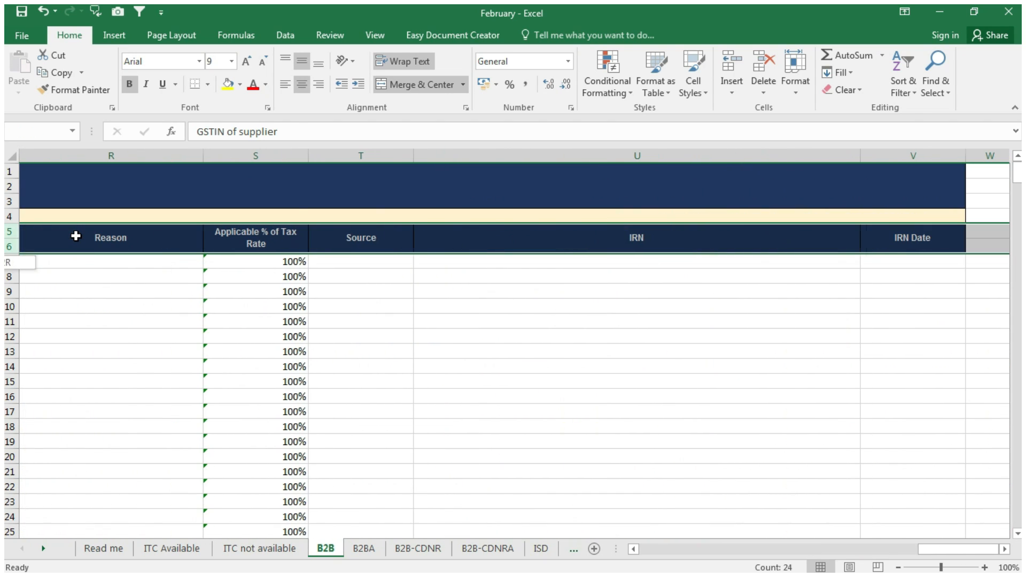
{"action": "key", "text": "shift+Left"}
Extend the B2B header selection down through all invoice rows below it
{"action": "key", "text": "shift+Down"}
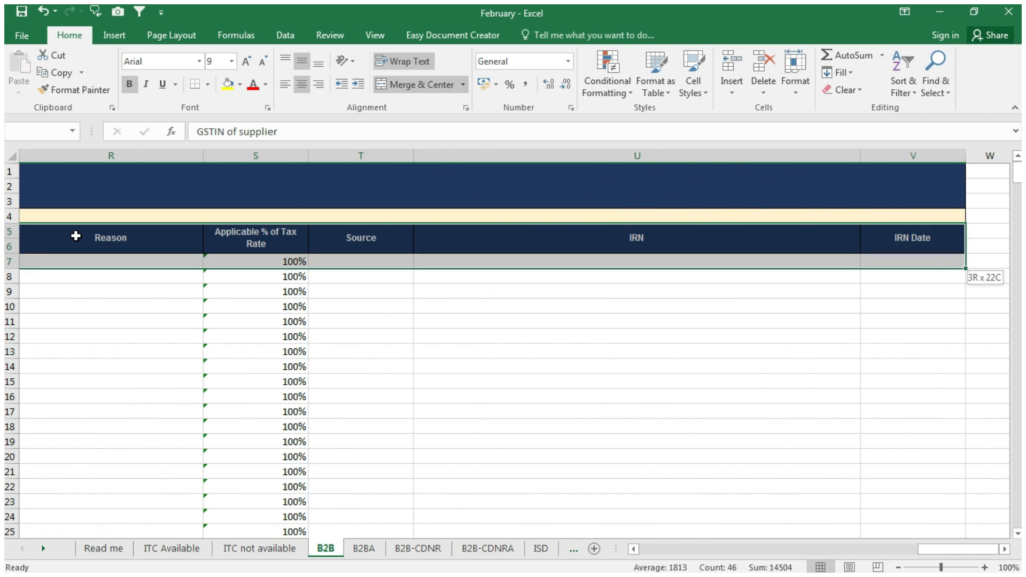
{"action": "key", "text": "ctrl+shift+Down"}
{"action": "key", "text": "ctrl+shift+Down"}
{"action": "key", "text": "ctrl+shift+Up"}
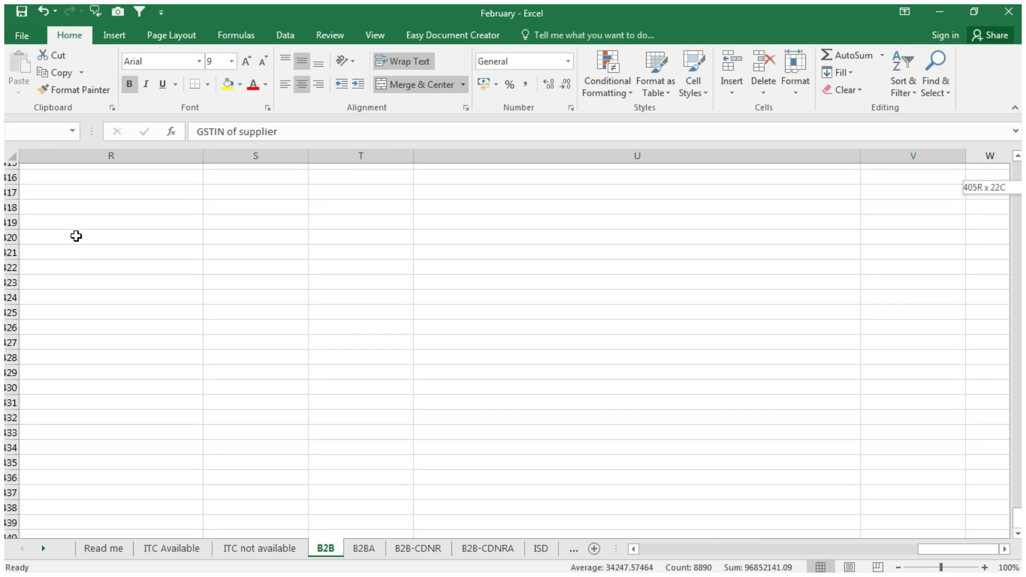
Copy the selected B2B data and create a new Excel worksheet on the desktop named GSTR-2B
{"action": "key", "text": "ctrl+c"}
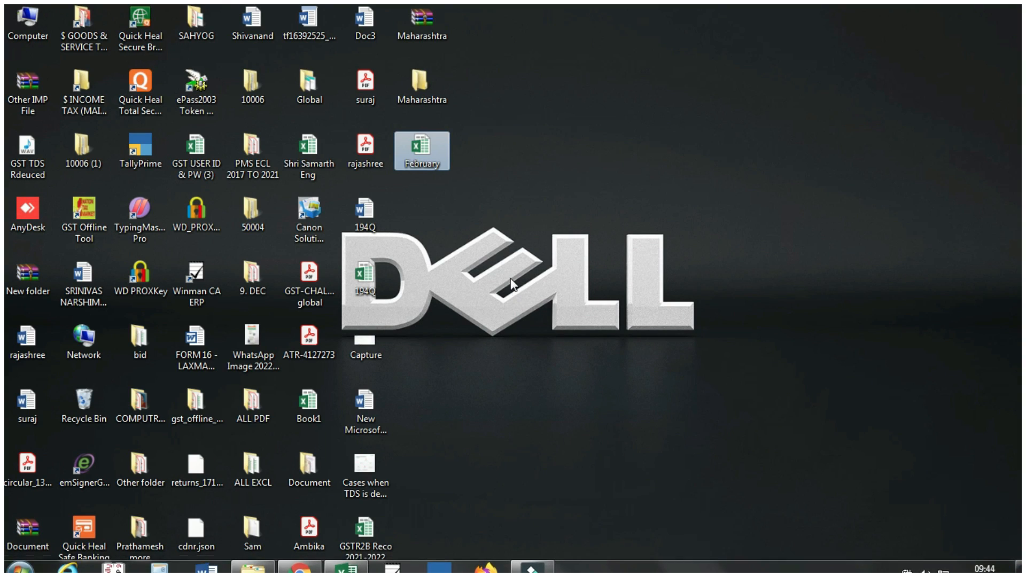
{"action": "left_click", "coordinate": [466, 243]}
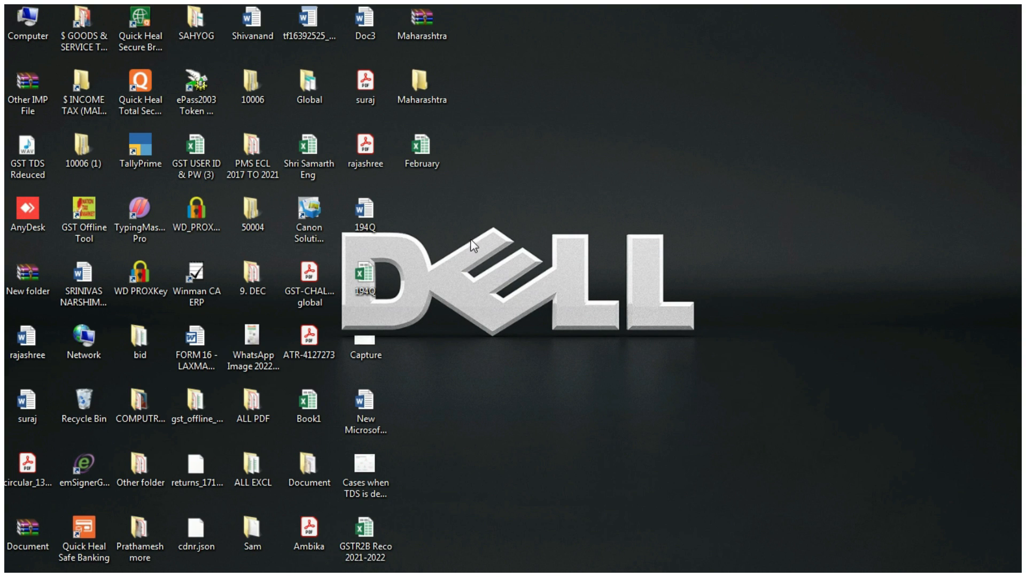
{"action": "right_click", "coordinate": [463, 270]}
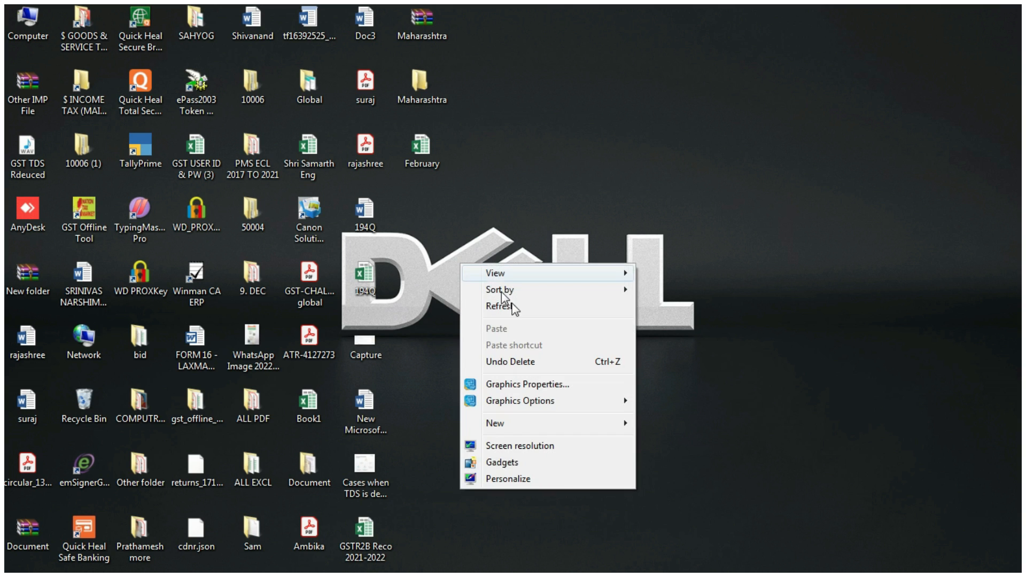
{"action": "mouse_move", "coordinate": [537, 422]}
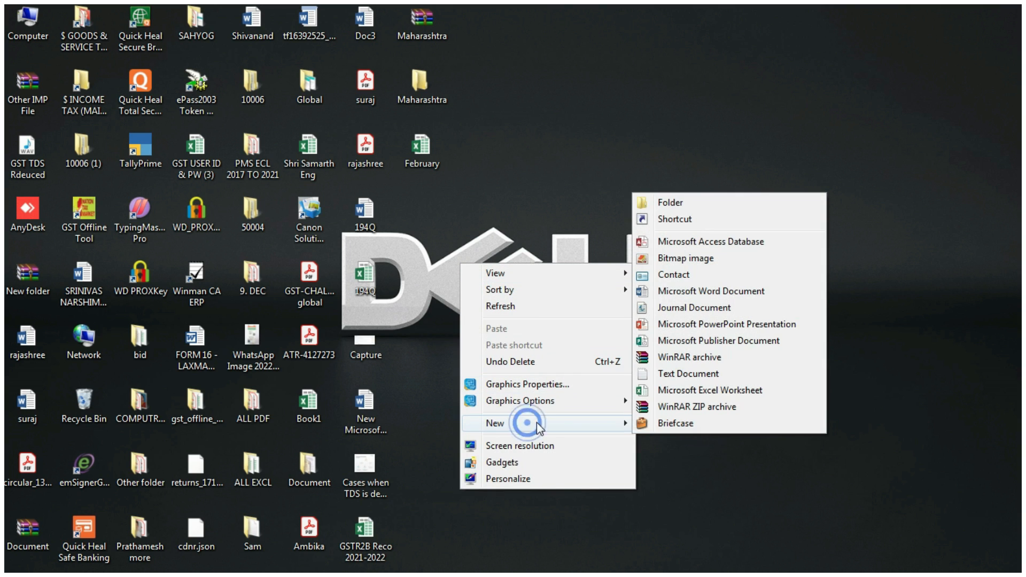
{"action": "left_click", "coordinate": [684, 388]}
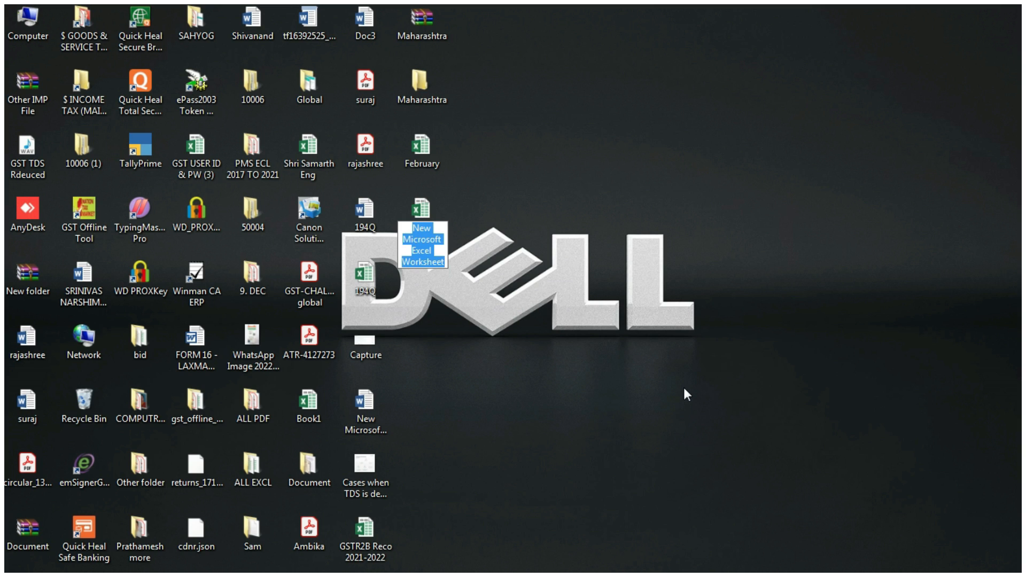
{"action": "type", "text": "GSTR-2B"}
{"action": "key", "text": "Return"}
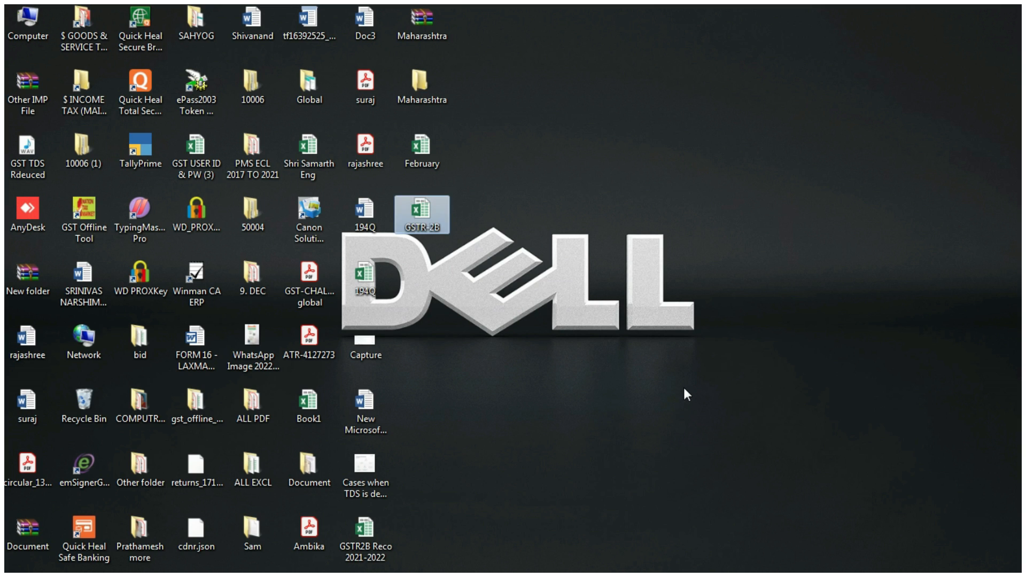
Open the new GSTR-2B workbook and paste the copied B2B table starting at cell A3
{"action": "key", "text": "Return"}
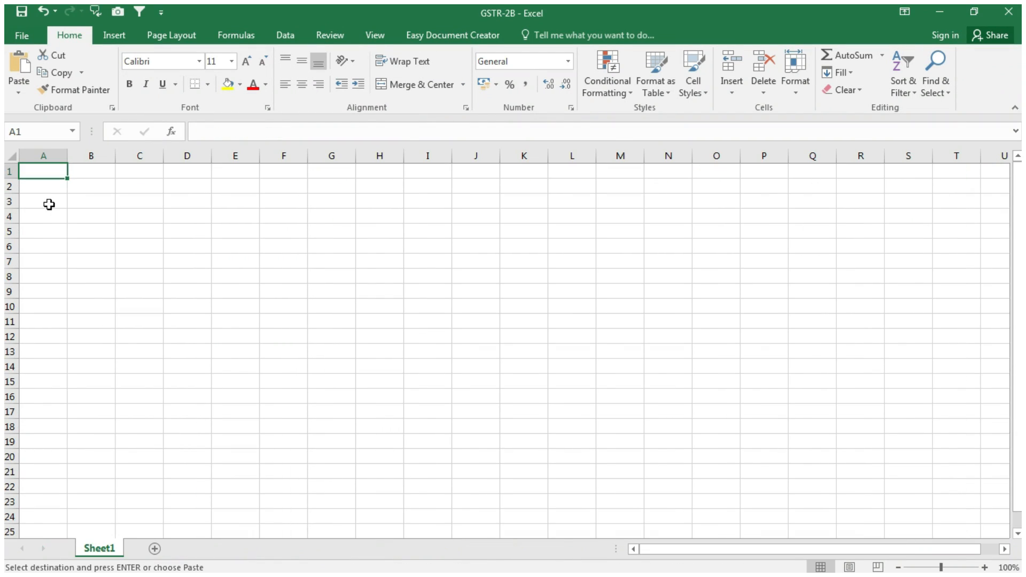
{"action": "left_click", "coordinate": [49, 203]}
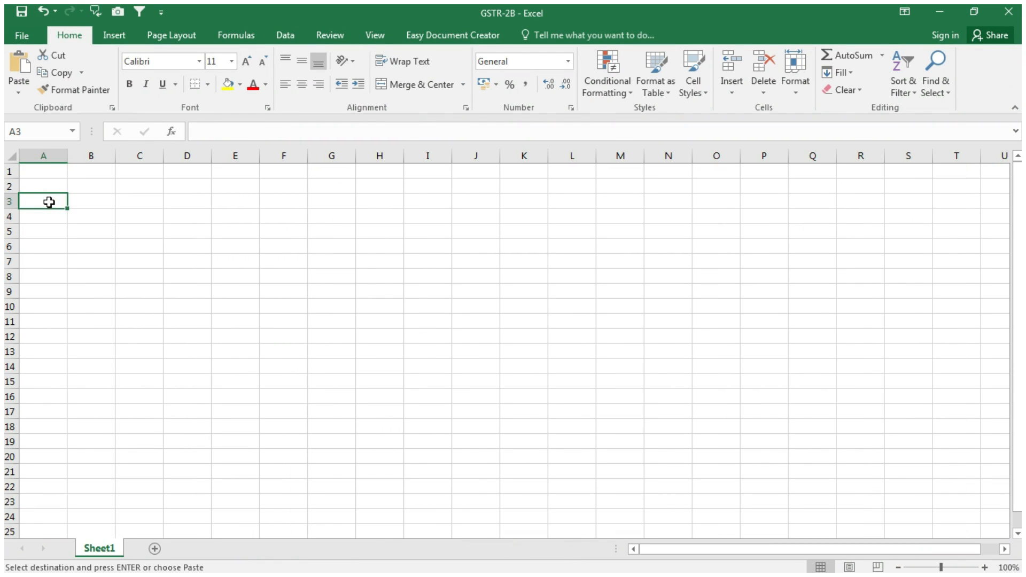
{"action": "key", "text": "ctrl+v"}
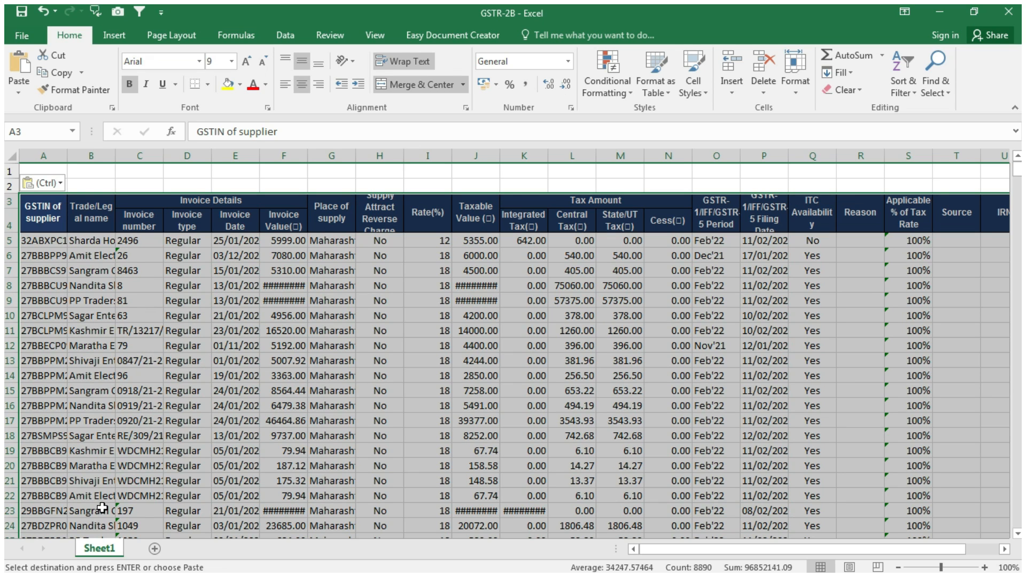
Rename Sheet1 as B2B
{"action": "right_click", "coordinate": [98, 553]}
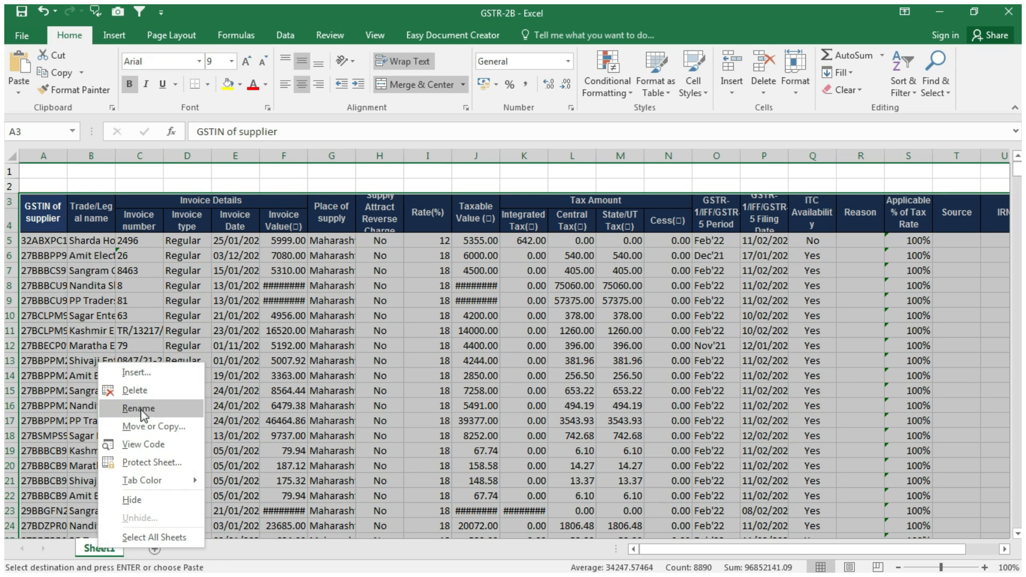
{"action": "left_click", "coordinate": [489, 395]}
{"action": "key", "text": "alt"}
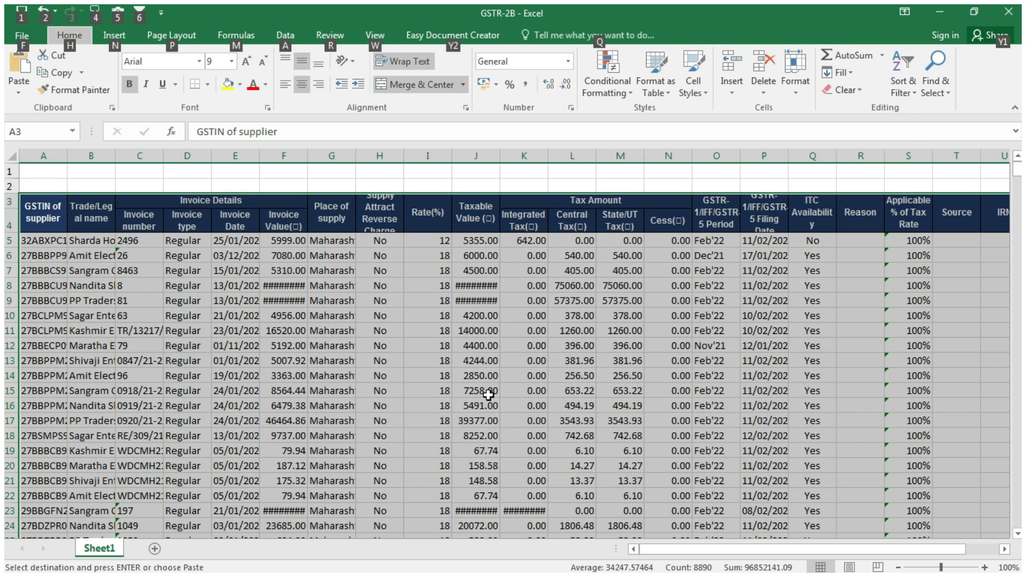
{"action": "key", "text": "h"}
{"action": "key", "text": "o"}
{"action": "key", "text": "r"}
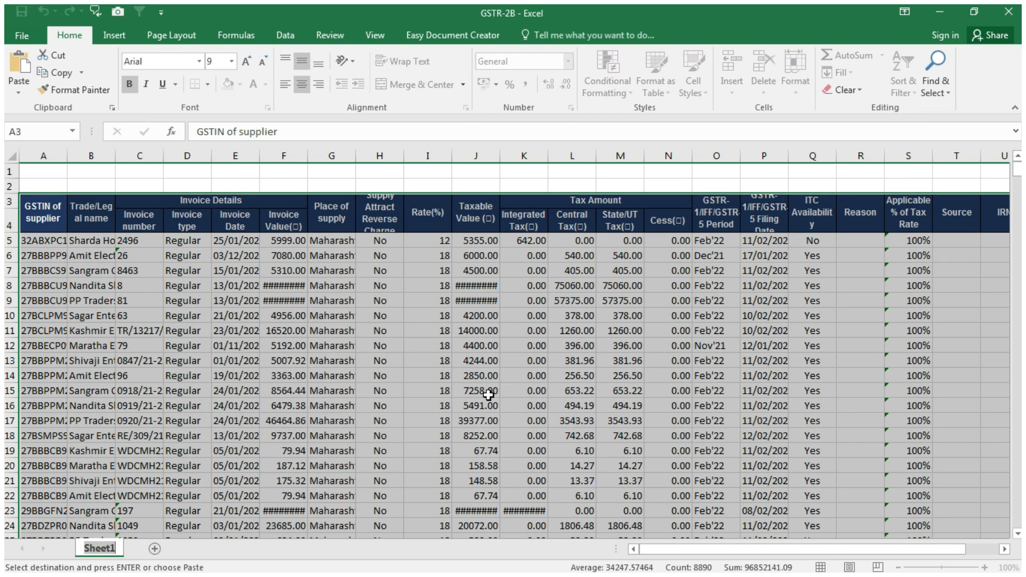
{"action": "type", "text": "B2B"}
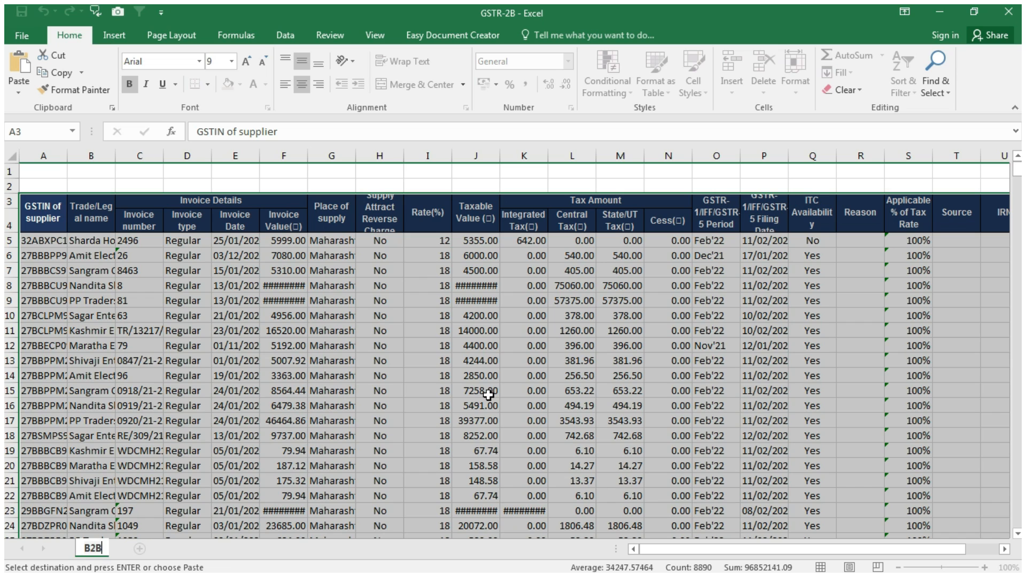
{"action": "left_click", "coordinate": [187, 315]}
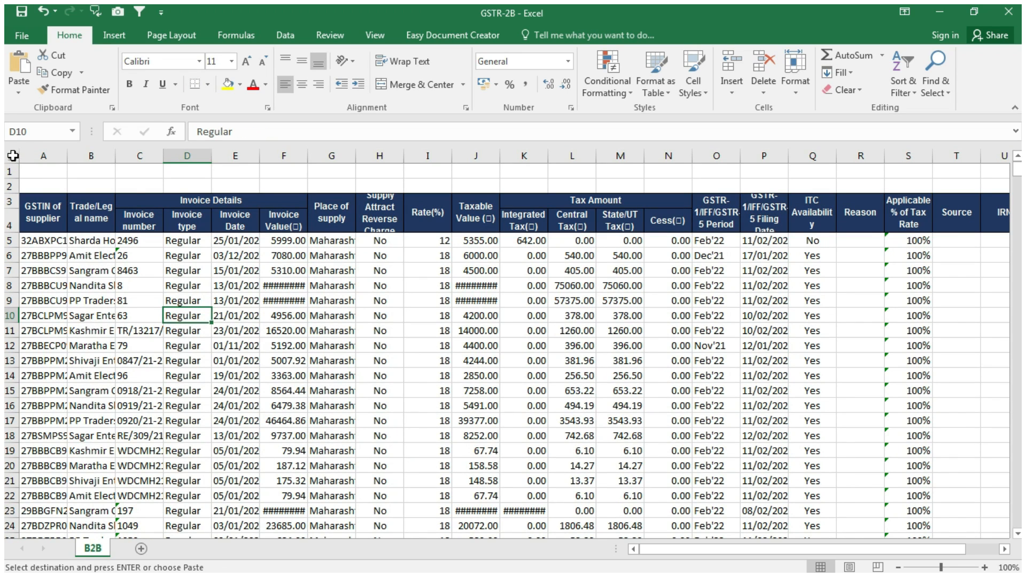
Autofit the width of all columns on the B2B sheet
{"action": "left_click", "coordinate": [13, 156]}
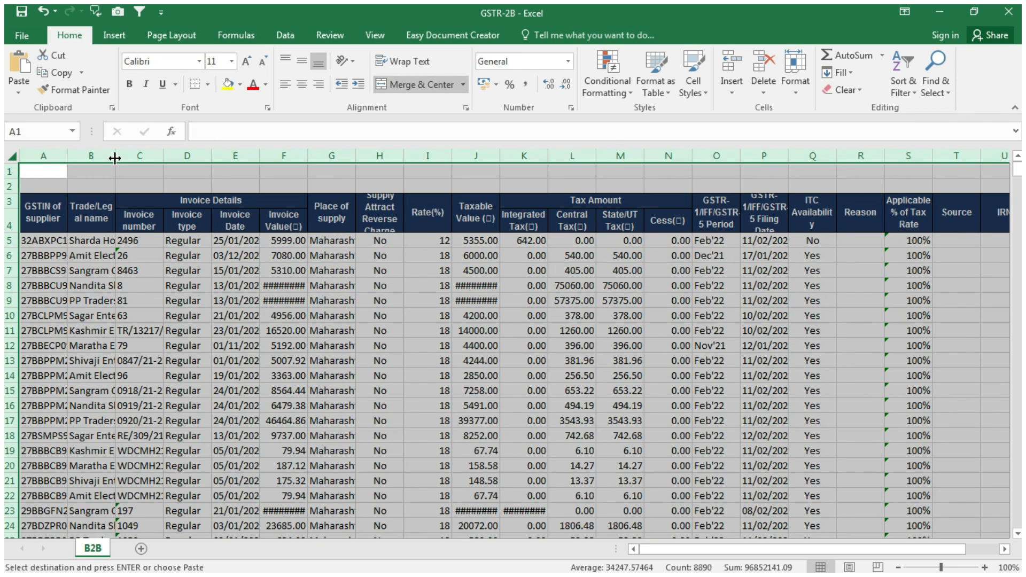
{"action": "double_click", "coordinate": [115, 158]}
{"action": "left_click", "coordinate": [291, 270]}
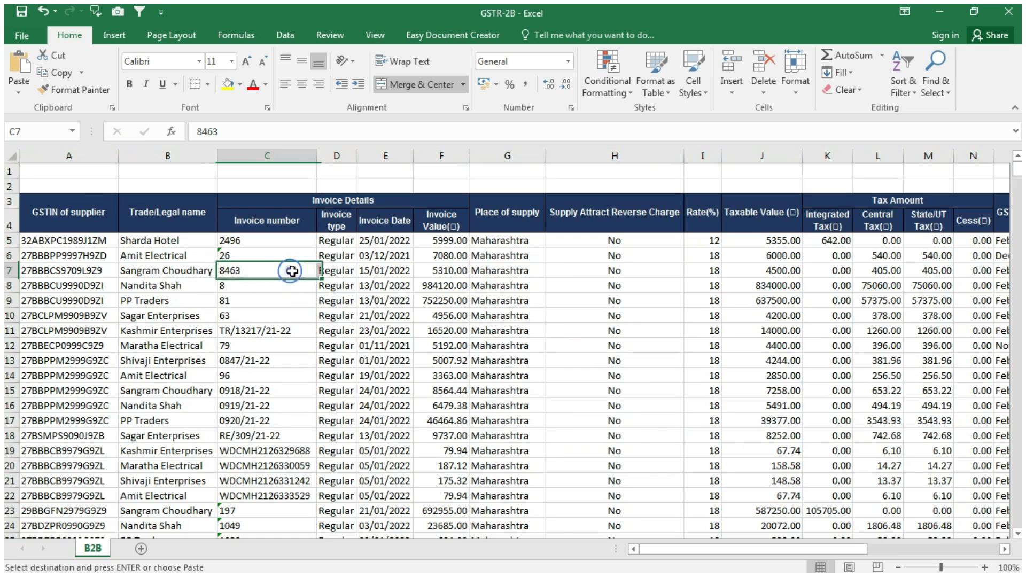
Copy the Invoice number to Invoice Value sub-headers from row 4 over the merged Invoice Details heading in row 3
{"action": "left_click", "coordinate": [50, 207]}
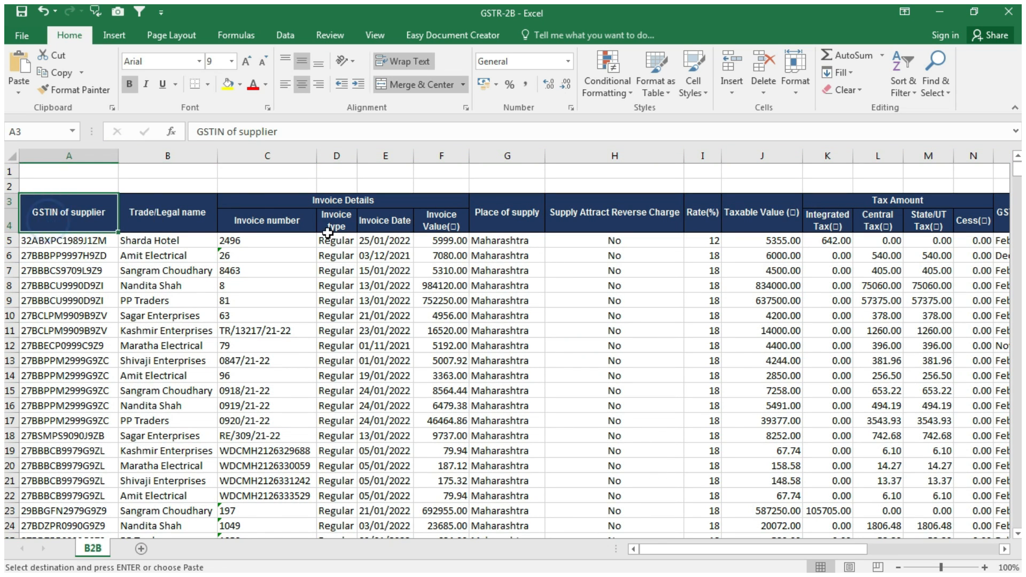
{"action": "left_click_drag", "start_coordinate": [251, 221], "coordinate": [440, 228]}
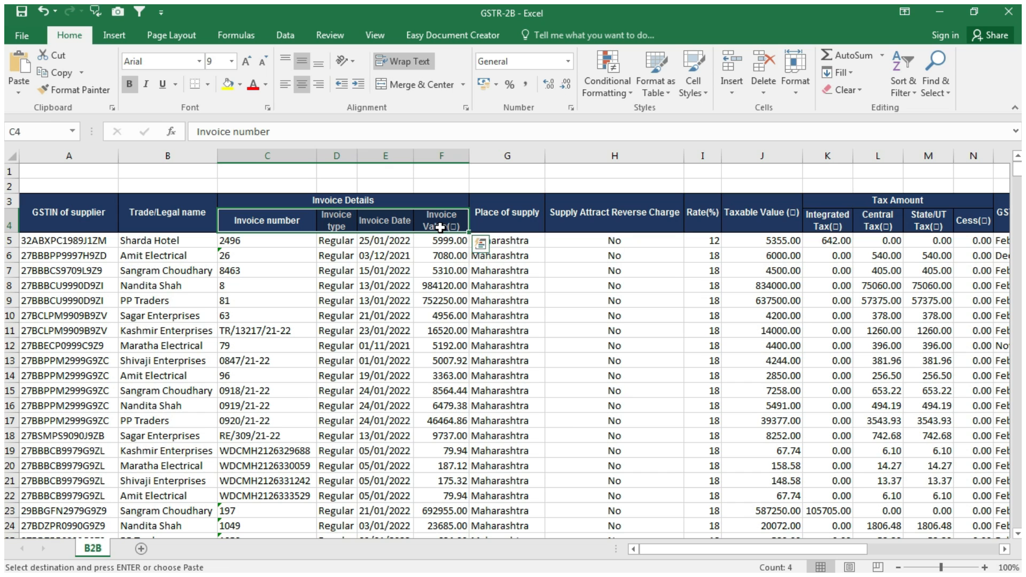
{"action": "key", "text": "ctrl+c"}
{"action": "left_click", "coordinate": [249, 203]}
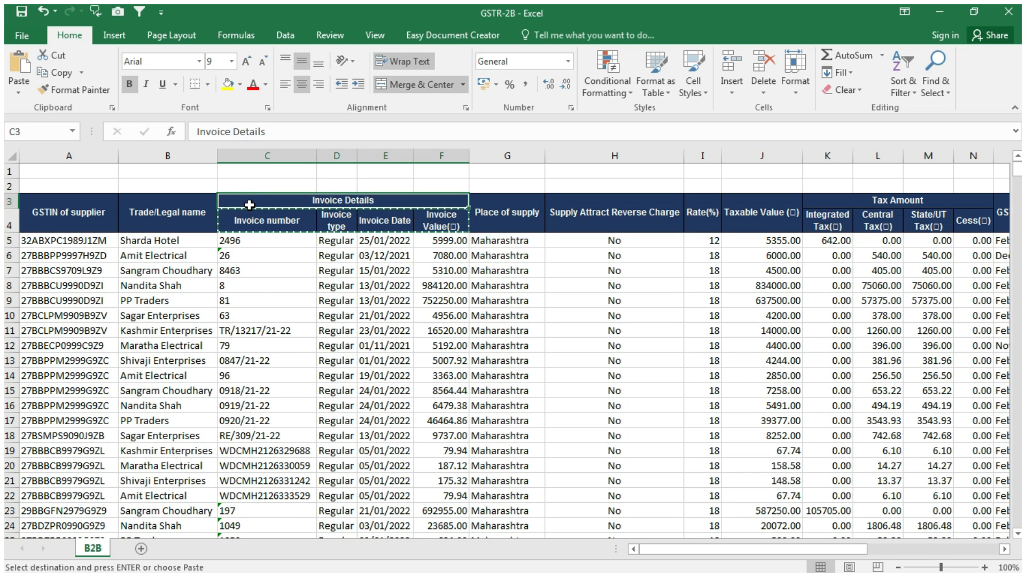
{"action": "key", "text": "ctrl+v"}
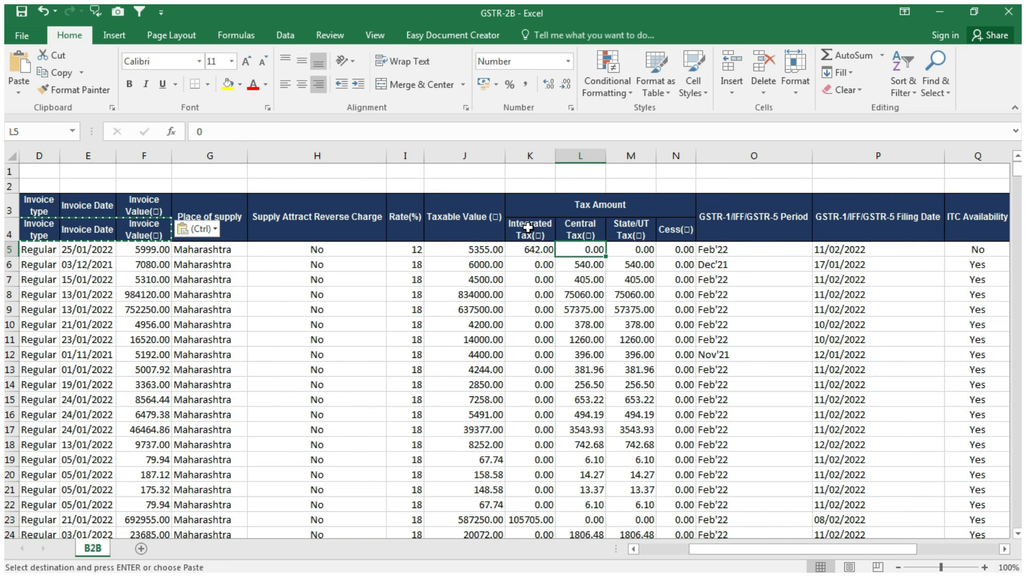
Copy the Integrated Tax to Cess sub-headers from row 4 over the merged Tax Amount heading in row 3
{"action": "left_click_drag", "start_coordinate": [528, 228], "coordinate": [676, 229]}
{"action": "key", "text": "ctrl+c"}
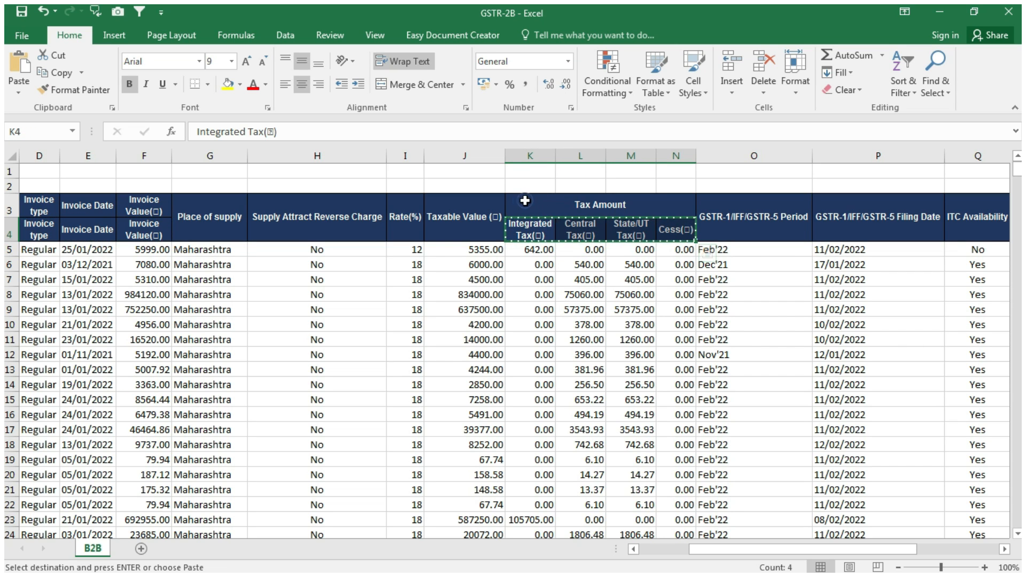
{"action": "left_click", "coordinate": [525, 200]}
{"action": "key", "text": "ctrl+v"}
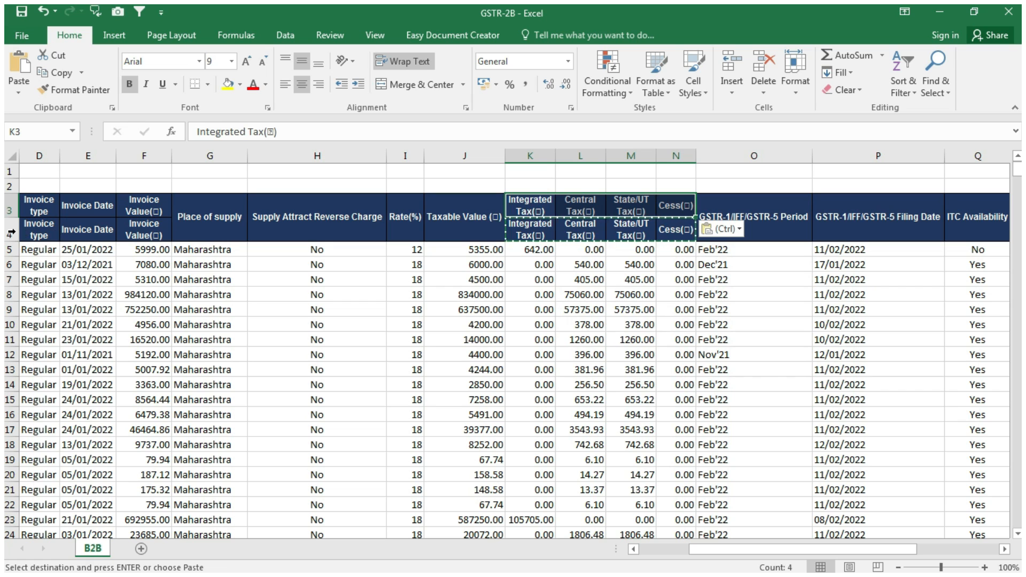
Delete the redundant second header row, row 4
{"action": "left_click", "coordinate": [11, 232]}
{"action": "right_click", "coordinate": [24, 240]}
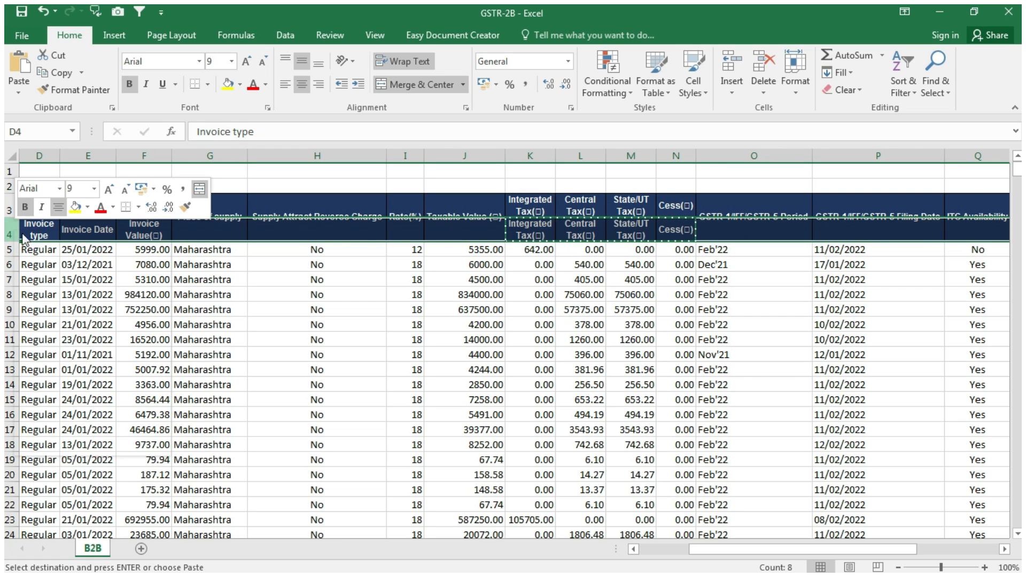
{"action": "left_click", "coordinate": [81, 359]}
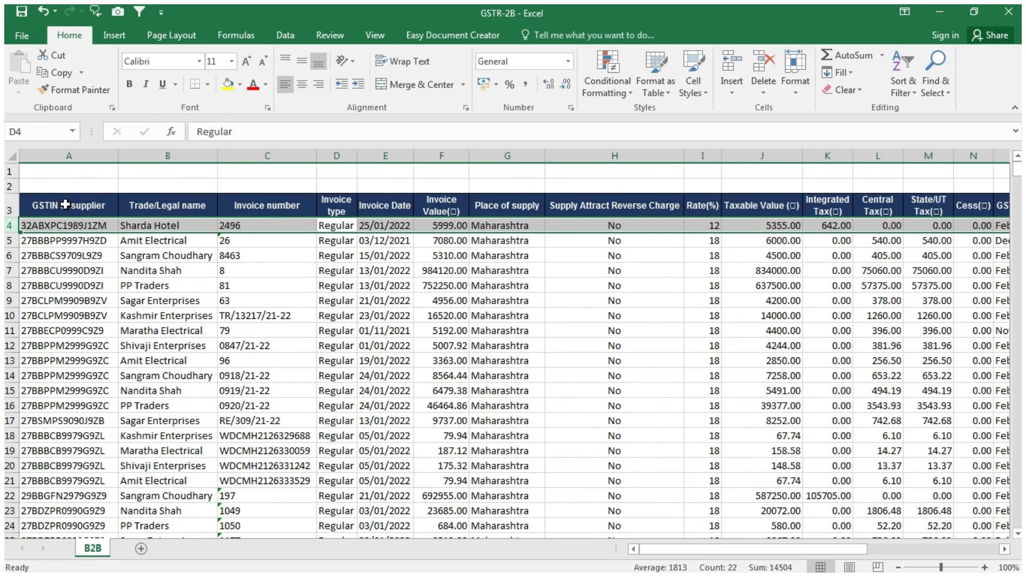
Select the whole table from the GSTIN of supplier header and add filters to its header row
{"action": "left_click", "coordinate": [64, 205]}
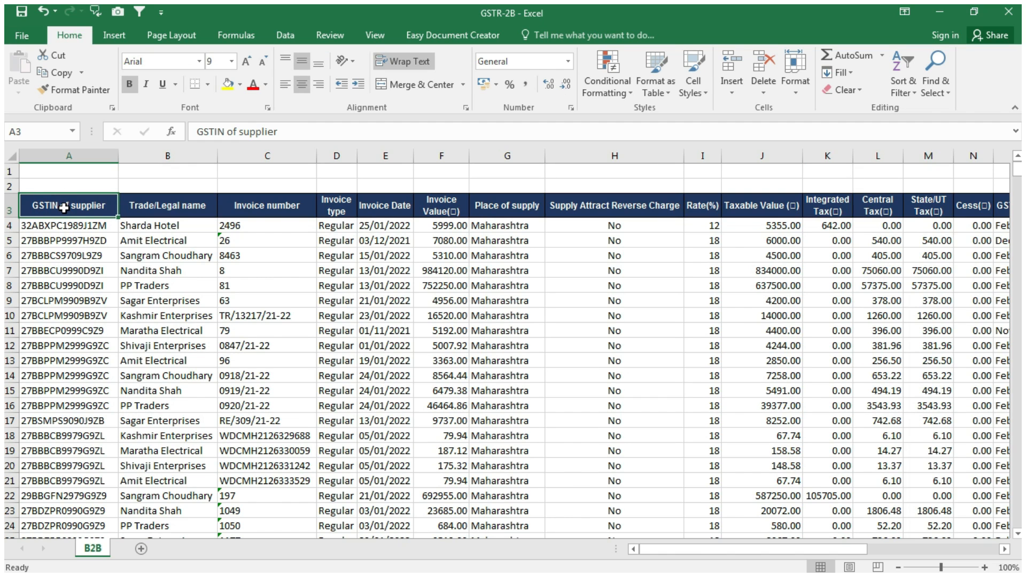
{"action": "key", "text": "ctrl+shift+Right"}
{"action": "key", "text": "ctrl+shift+Down"}
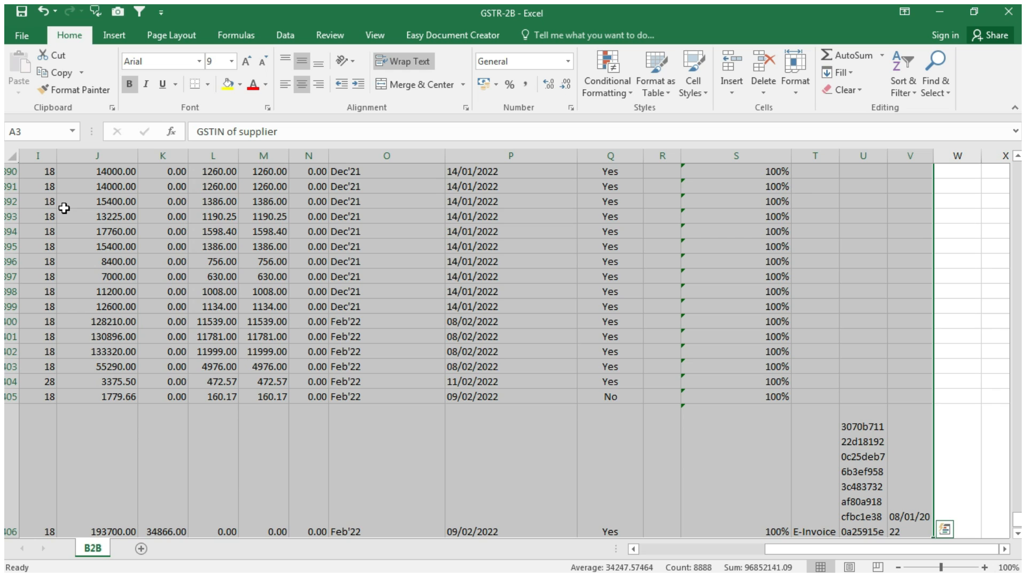
{"action": "key", "text": "ctrl+Home"}
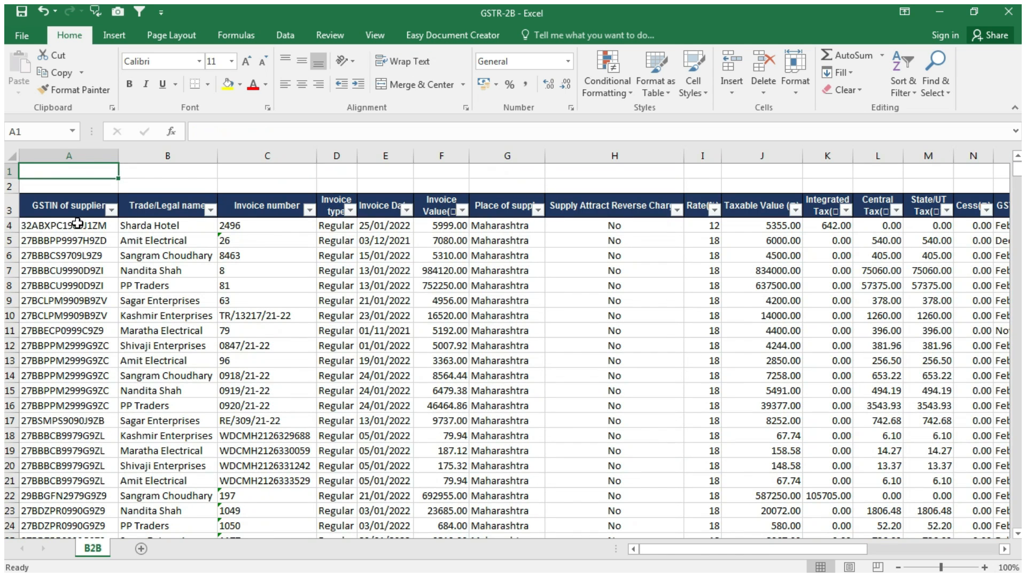
Freeze the panes above row 4 so the header row stays in view
{"action": "left_click", "coordinate": [11, 225]}
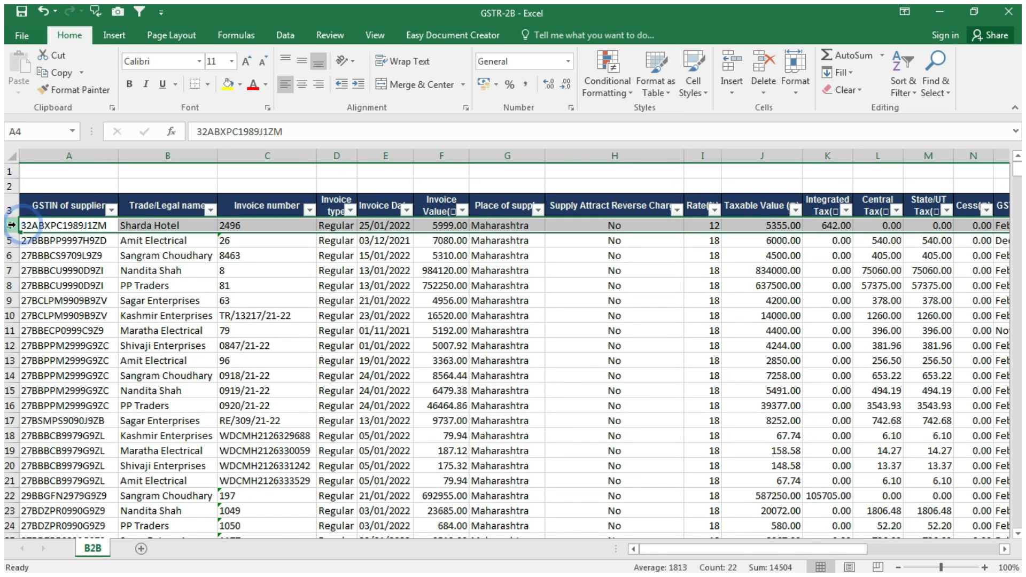
{"action": "left_click", "coordinate": [366, 38]}
{"action": "left_click", "coordinate": [487, 85]}
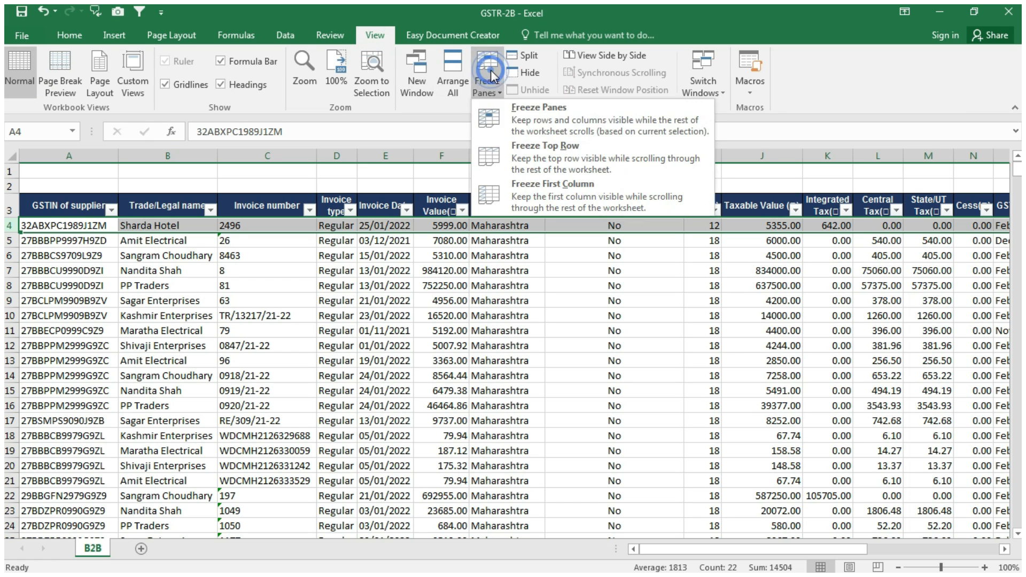
{"action": "left_click", "coordinate": [576, 115]}
{"action": "scroll", "coordinate": [191, 226], "scroll_direction": "down", "scroll_amount": 1}
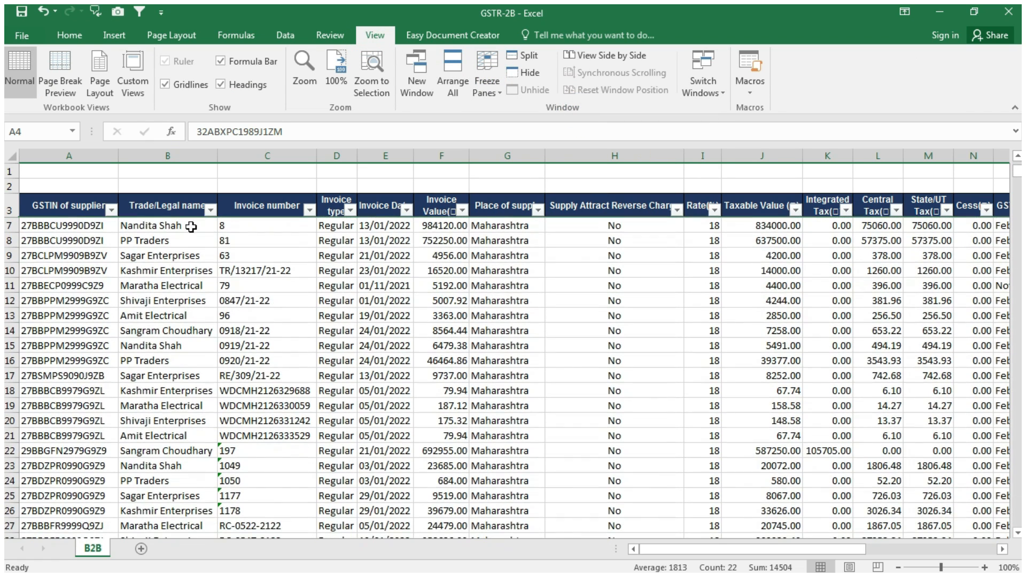
{"action": "scroll", "coordinate": [346, 247], "scroll_direction": "down", "scroll_amount": 11}
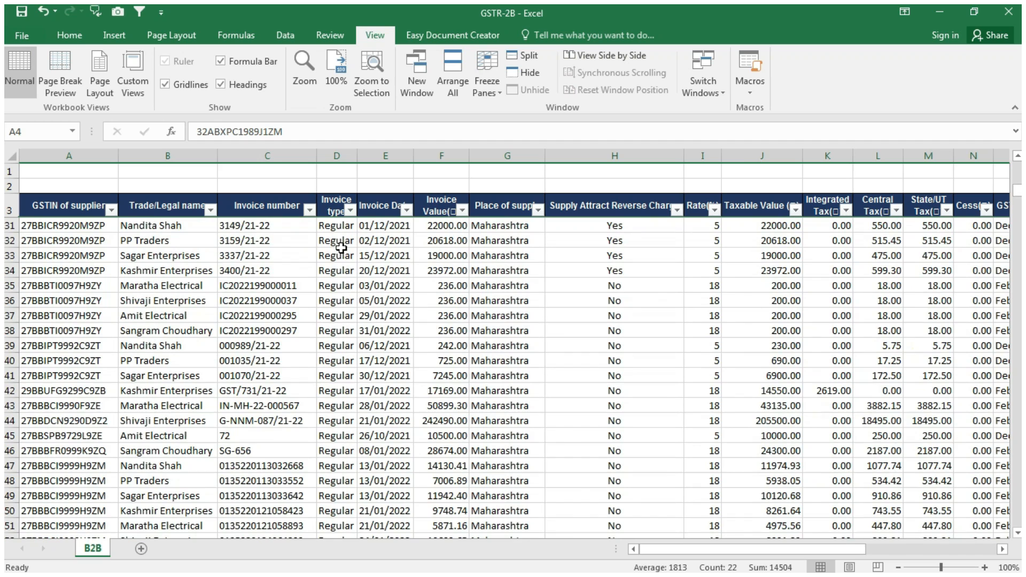
Examine the Invoice Date values in the first rows and how the column's filter list groups them
{"action": "key", "text": "Right"}
{"action": "key", "text": "Right"}
{"action": "key", "text": "Right"}
{"action": "key", "text": "Right"}
{"action": "key", "text": "Right"}
{"action": "left_click_drag", "start_coordinate": [390, 225], "coordinate": [388, 273]}
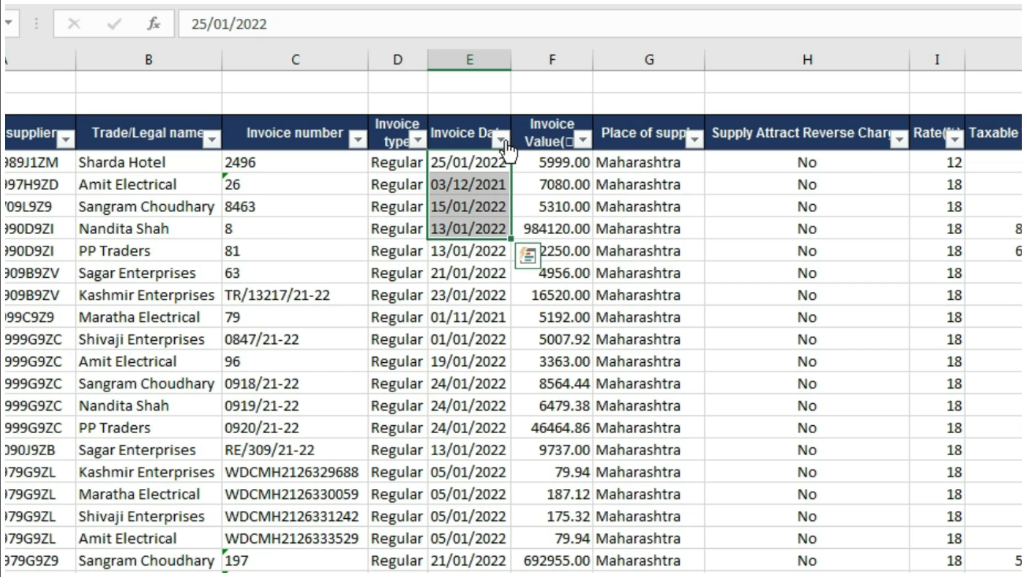
{"action": "left_click", "coordinate": [503, 141]}
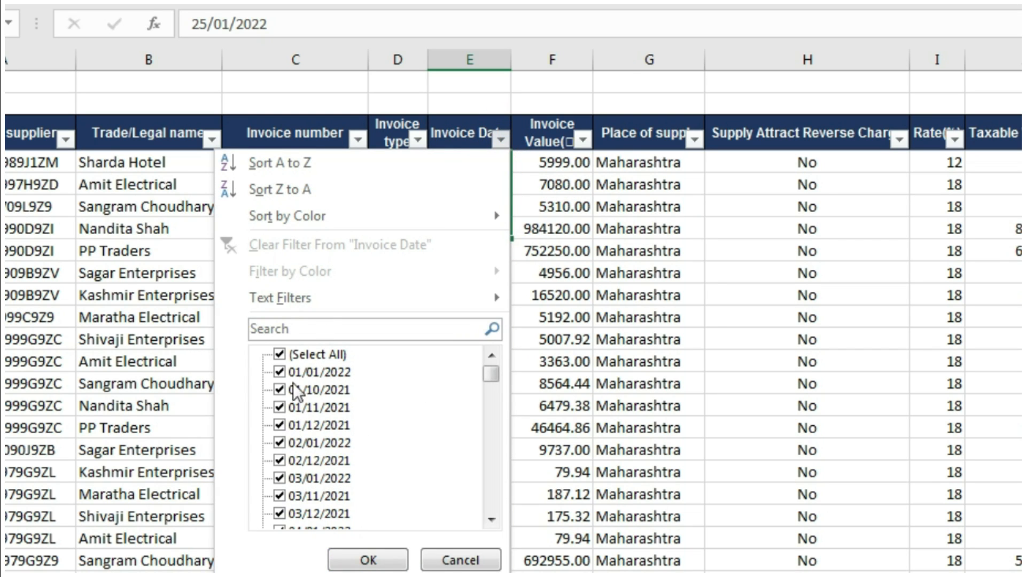
{"action": "key", "text": "Escape"}
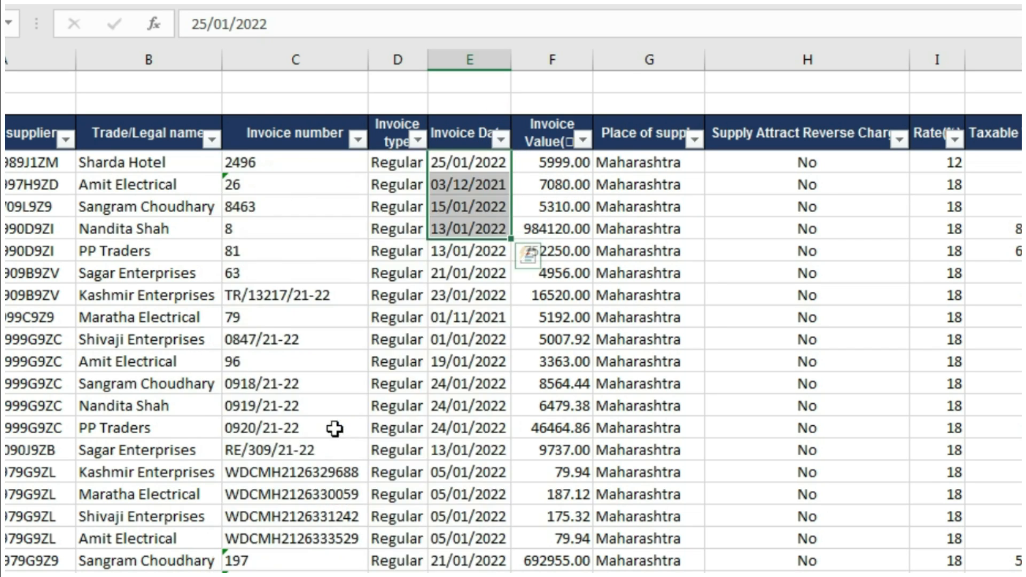
{"action": "left_click", "coordinate": [479, 179]}
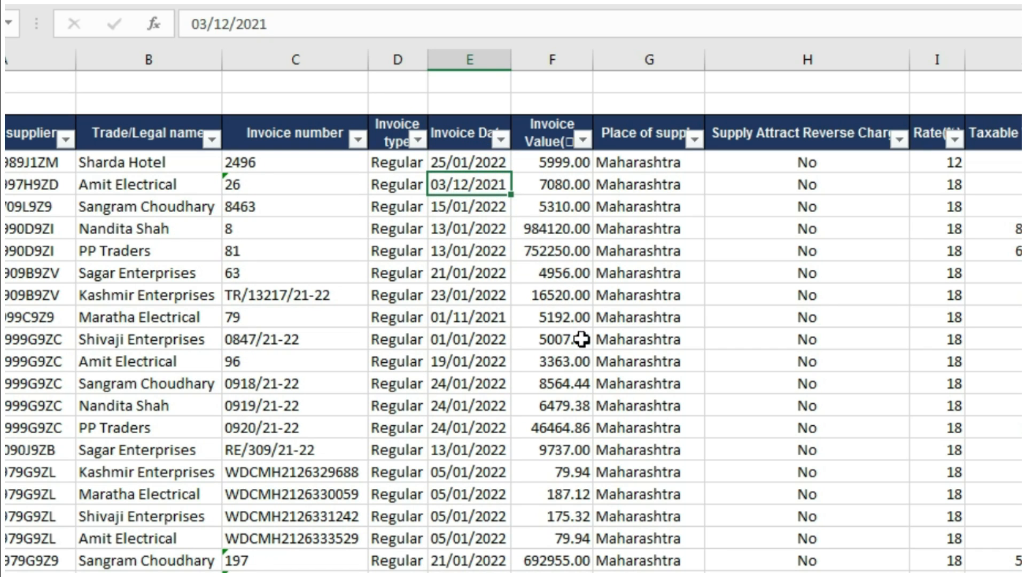
Replace every "/" with "-" in the Invoice Date column and check how its filter list groups the dates
{"action": "key", "text": "Up"}
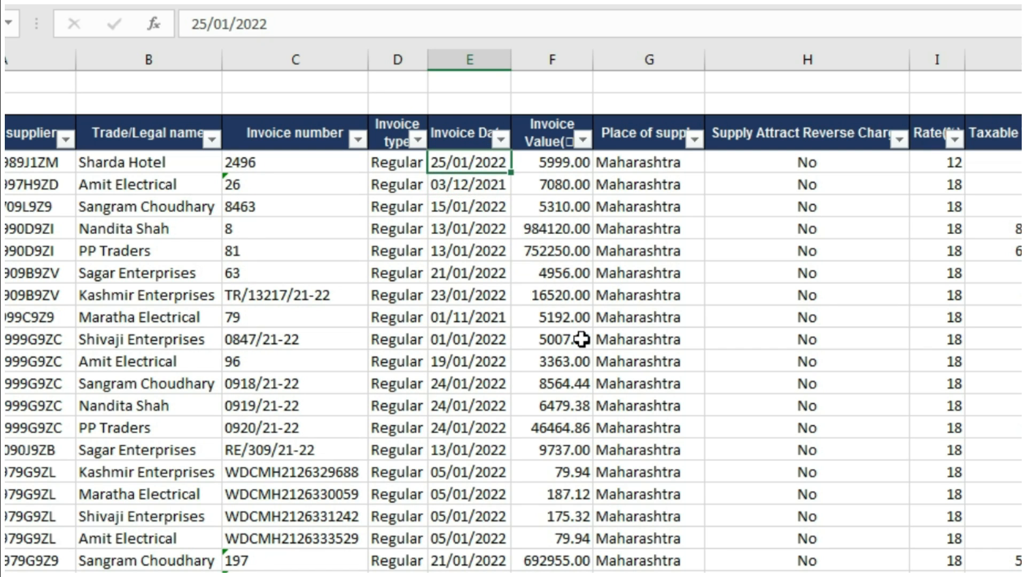
{"action": "key", "text": "ctrl+shift+Down"}
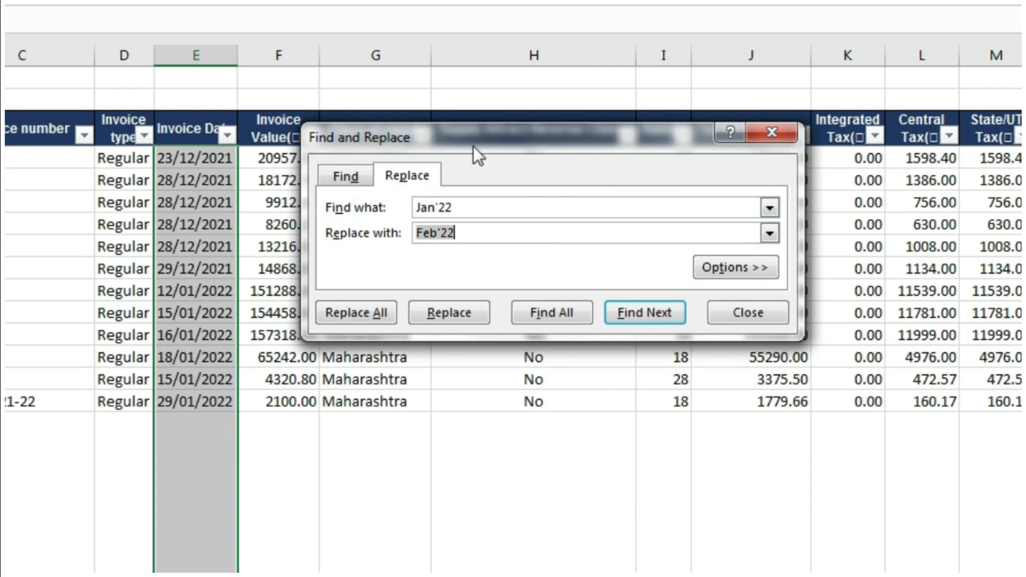
{"action": "left_click_drag", "start_coordinate": [457, 205], "coordinate": [345, 210]}
{"action": "key", "text": "BackSpace"}
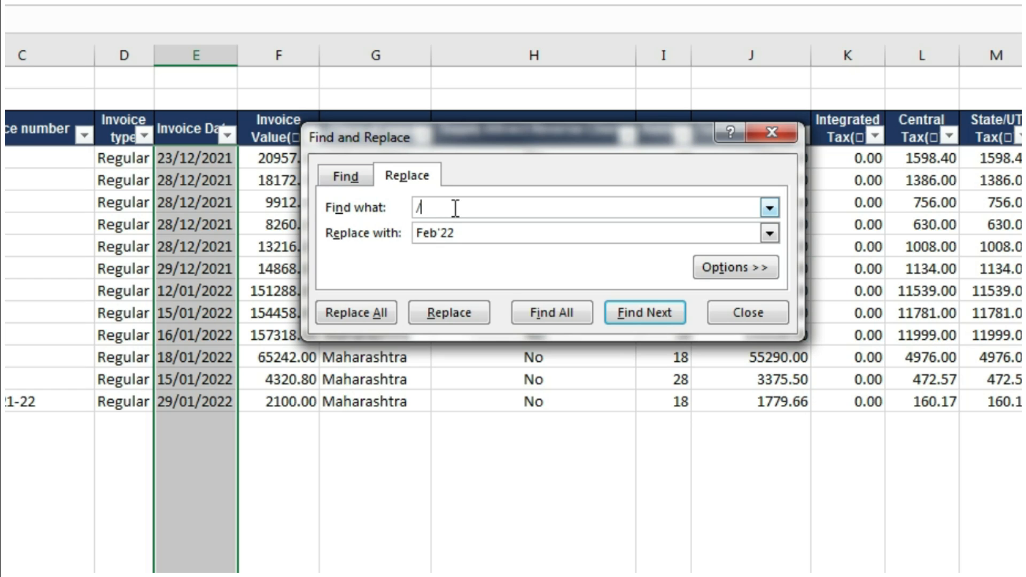
{"action": "left_click", "coordinate": [482, 236]}
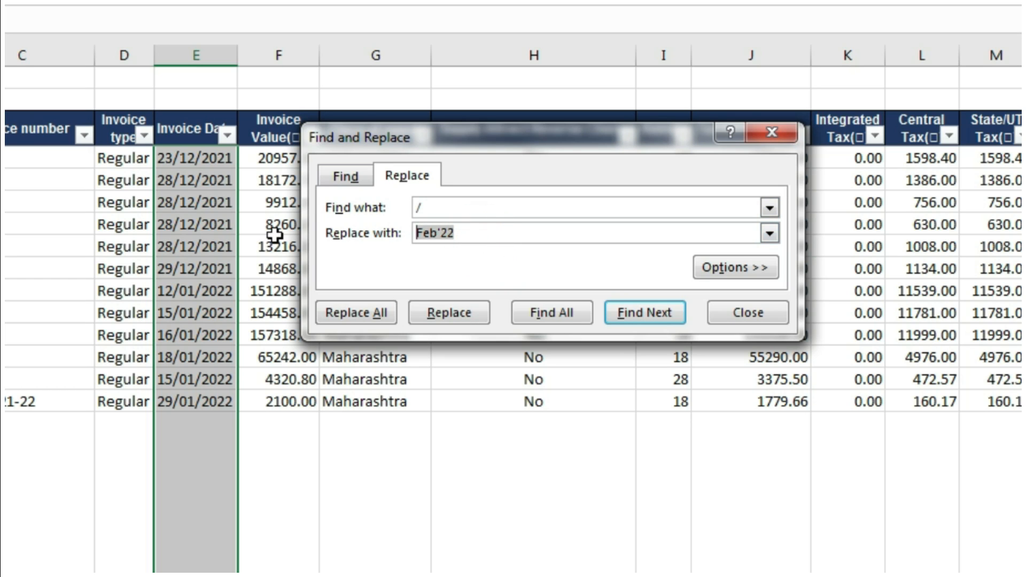
{"action": "type", "text": "-"}
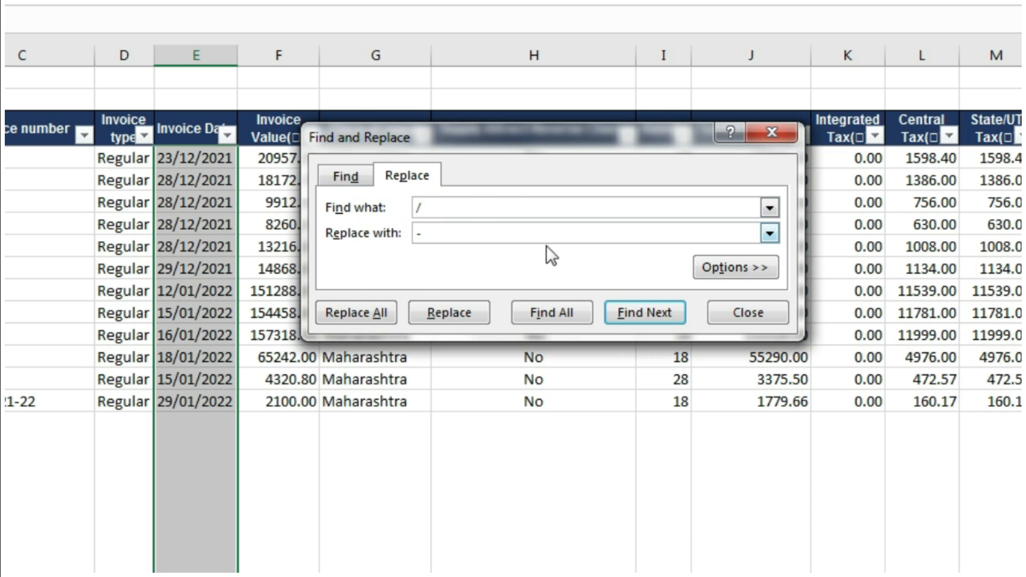
{"action": "left_click", "coordinate": [383, 310]}
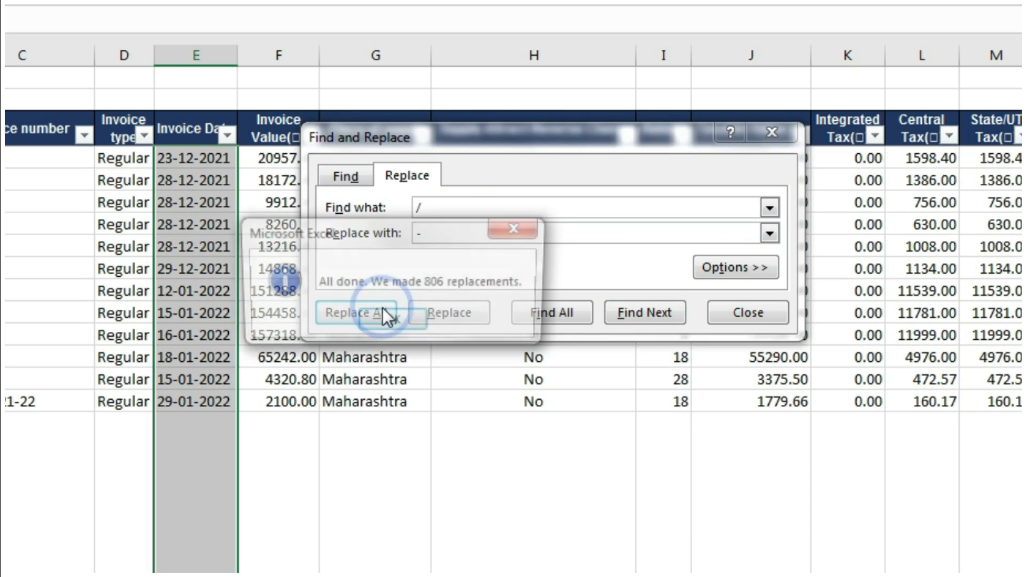
{"action": "left_click", "coordinate": [409, 323]}
{"action": "left_click", "coordinate": [772, 133]}
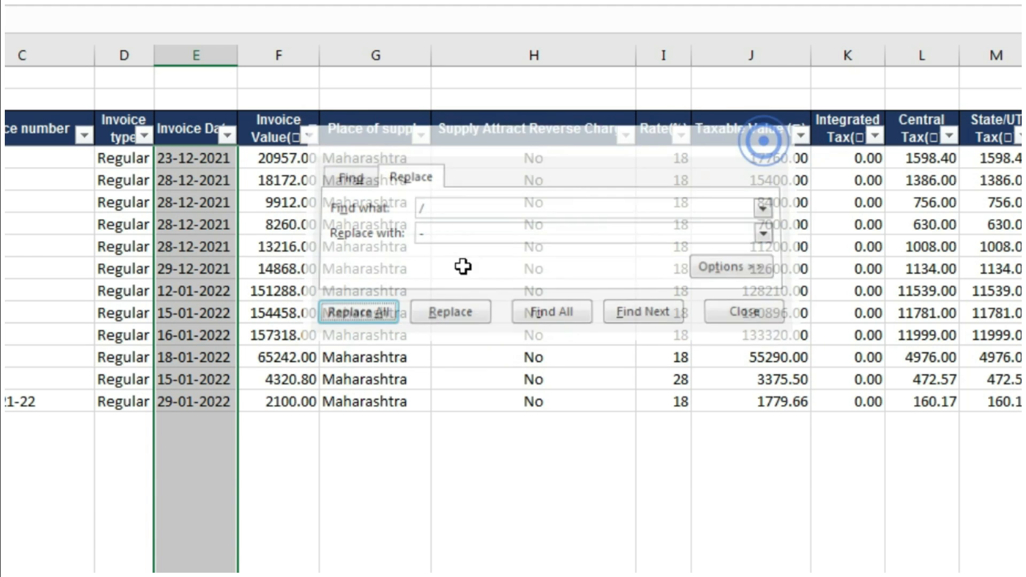
{"action": "scroll", "coordinate": [199, 200], "scroll_direction": "up", "scroll_amount": 5}
{"action": "left_click", "coordinate": [228, 136]}
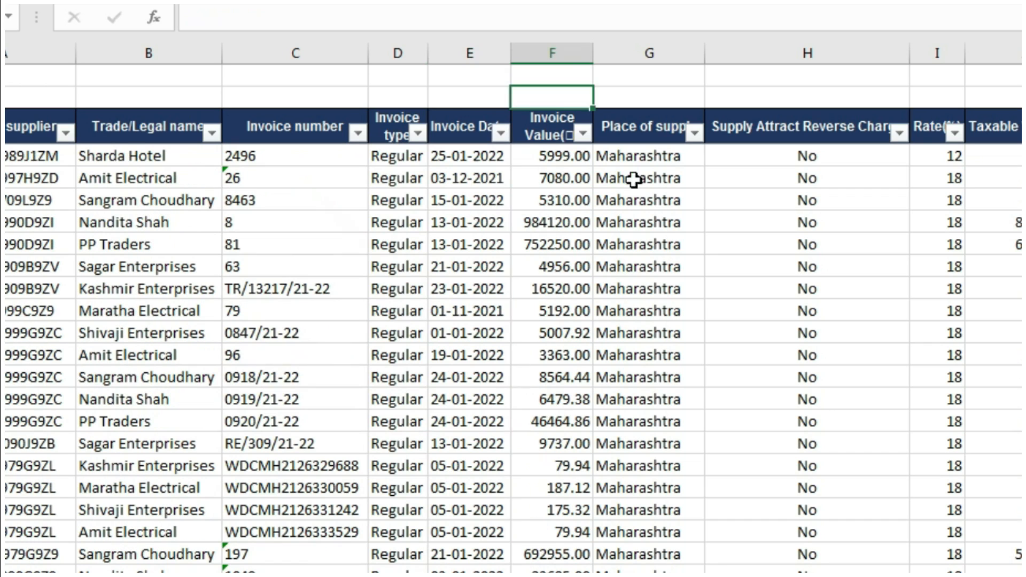
Enter =SUBTOTAL(9,F4:F406) in F2 above the Invoice Value header
{"action": "left_click_drag", "start_coordinate": [567, 156], "coordinate": [566, 223]}
{"action": "left_click", "coordinate": [559, 99]}
{"action": "type", "text": "=SUBT"}
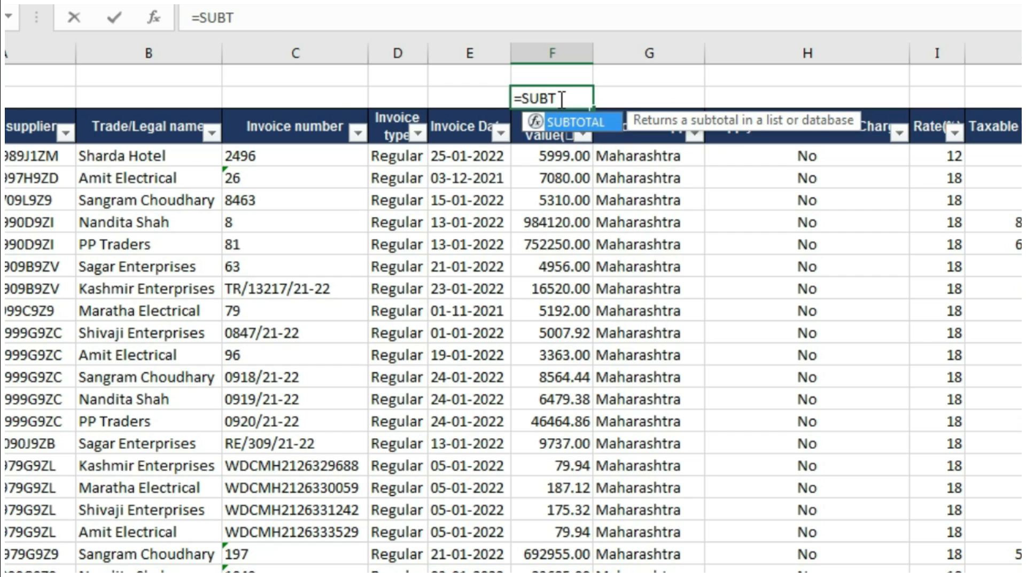
{"action": "key", "text": "Tab"}
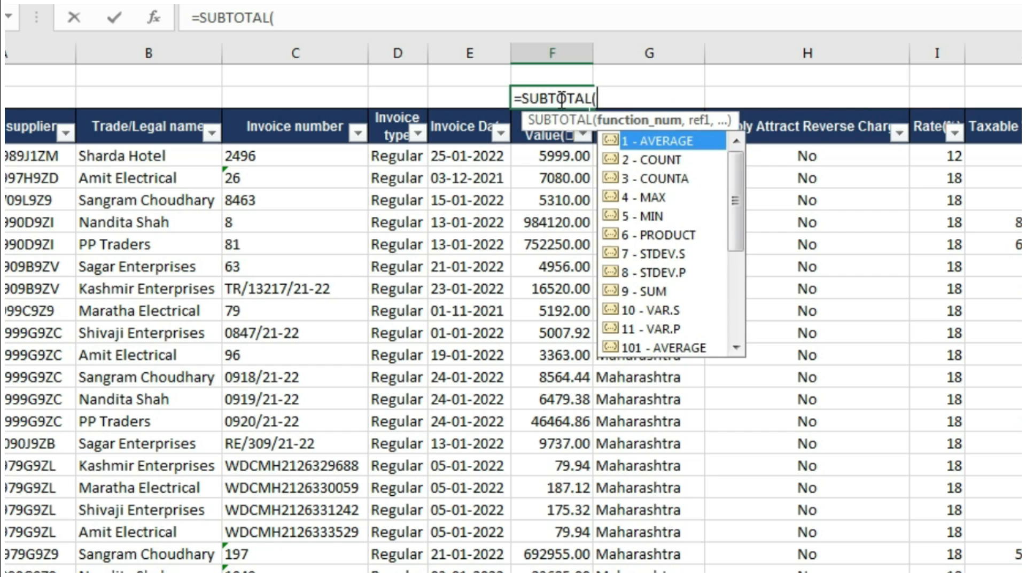
{"action": "type", "text": "9,"}
{"action": "key", "text": "Down"}
{"action": "key", "text": "Down"}
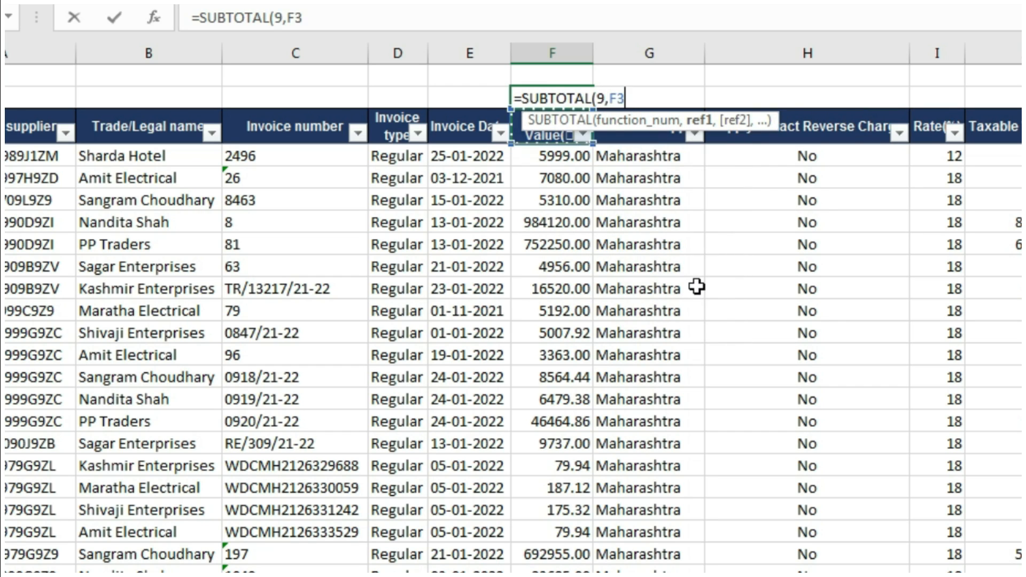
{"action": "key", "text": "ctrl+shift+Down"}
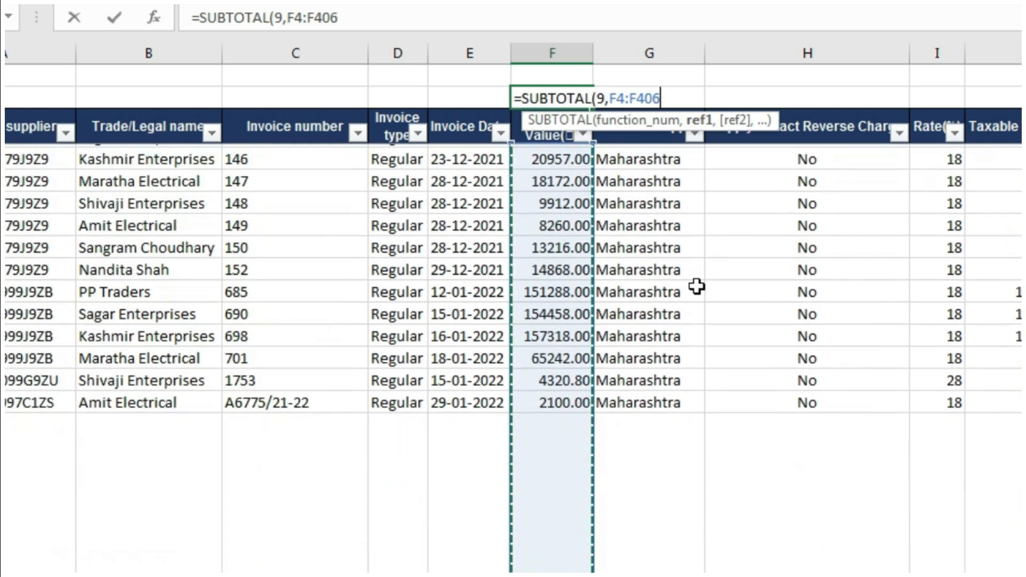
{"action": "type", "text": ")"}
{"action": "key", "text": "Return"}
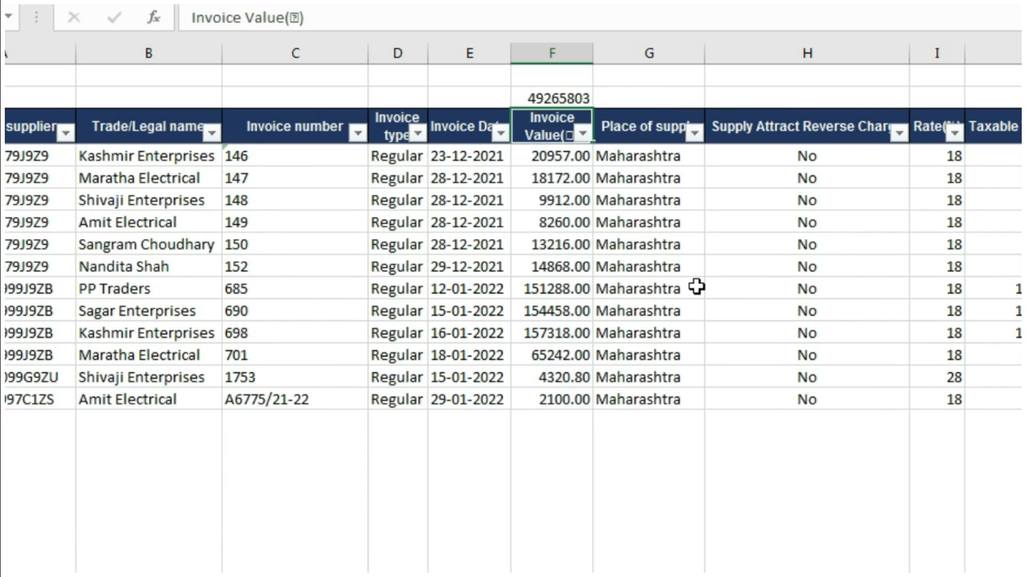
Copy the Invoice Value subtotal formula into J2:N2 above the Taxable Value to Cess headers
{"action": "key", "text": "Up"}
{"action": "key", "text": "ctrl+c"}
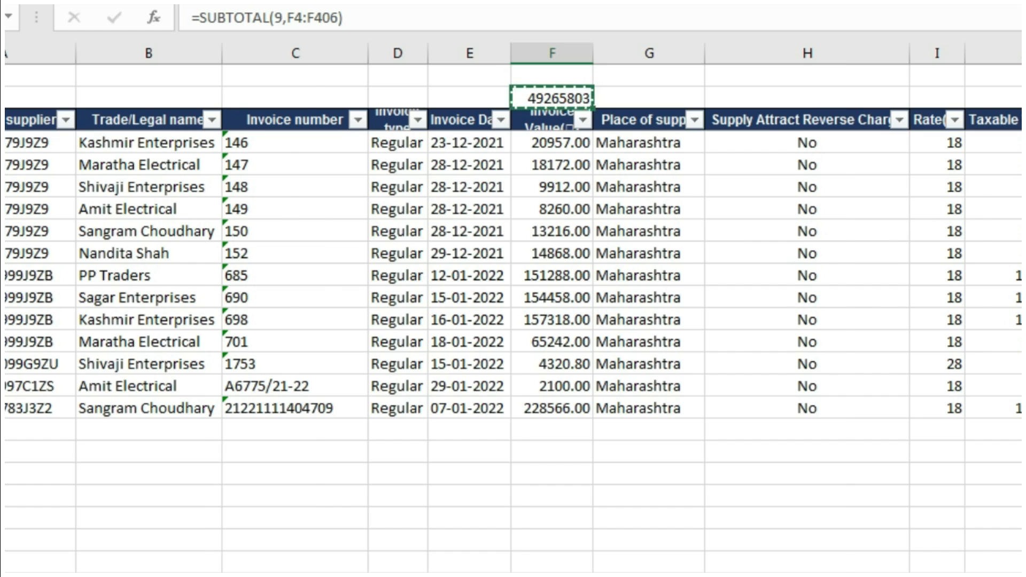
{"action": "scroll", "coordinate": [916, 218], "scroll_direction": "right", "scroll_amount": 3}
{"action": "left_click", "coordinate": [645, 96]}
{"action": "key", "text": "shift+Right"}
{"action": "key", "text": "shift+Right"}
{"action": "key", "text": "shift+Right"}
{"action": "key", "text": "shift+Right"}
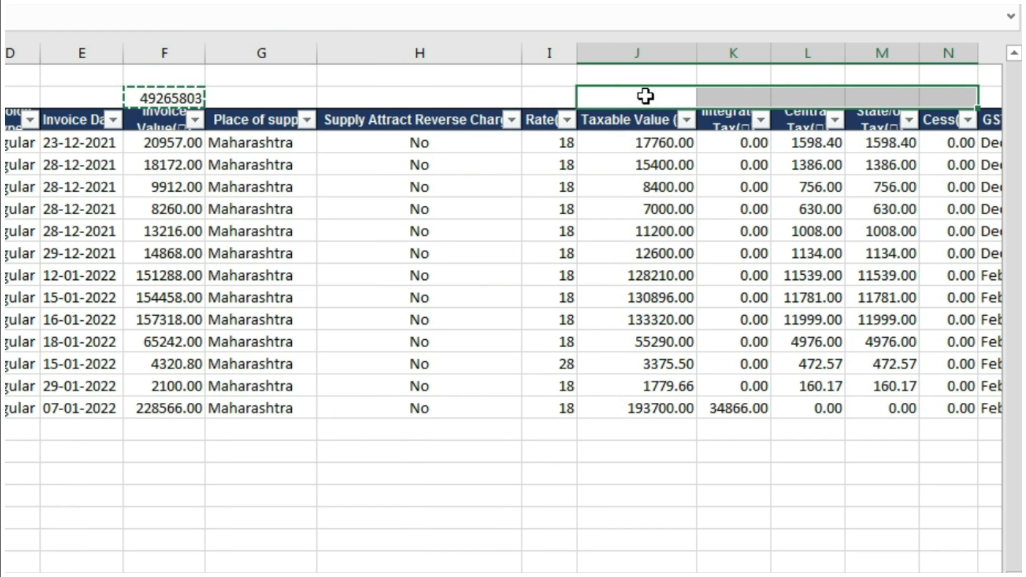
{"action": "key", "text": "ctrl+v"}
{"action": "scroll", "coordinate": [645, 96], "scroll_direction": "up", "scroll_amount": 6}
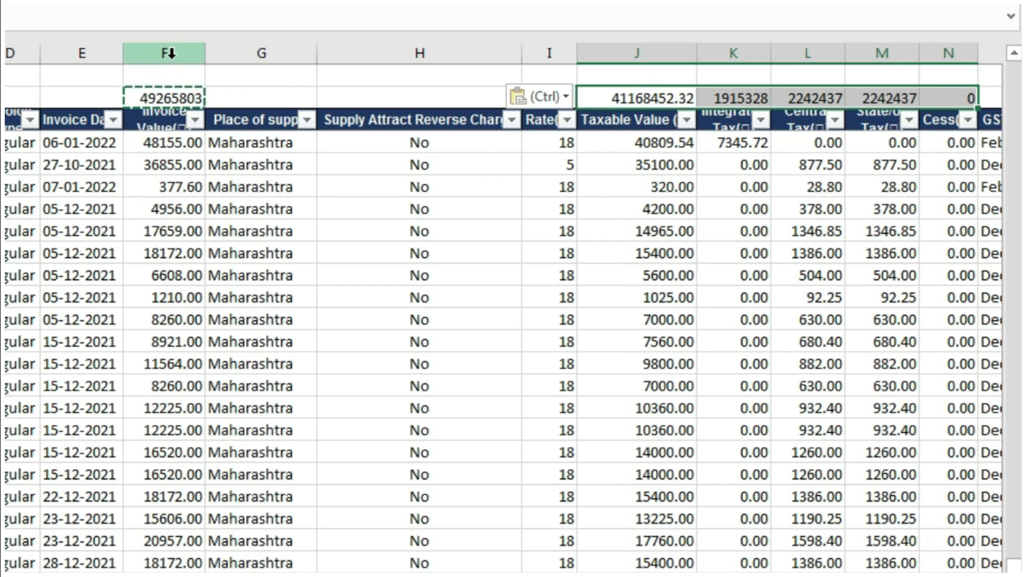
Format columns F and J to N in comma style without decimals and check the tax subtotals in row 2
{"action": "left_click", "coordinate": [168, 53]}
{"action": "left_click_drag", "start_coordinate": [616, 51], "coordinate": [943, 52]}
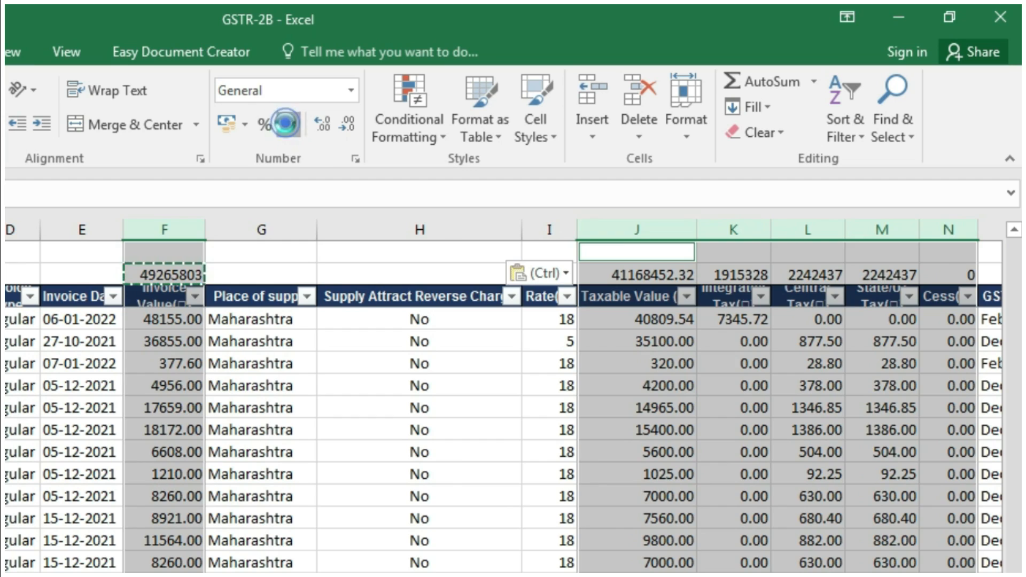
{"action": "left_click", "coordinate": [287, 124]}
{"action": "left_click", "coordinate": [347, 124]}
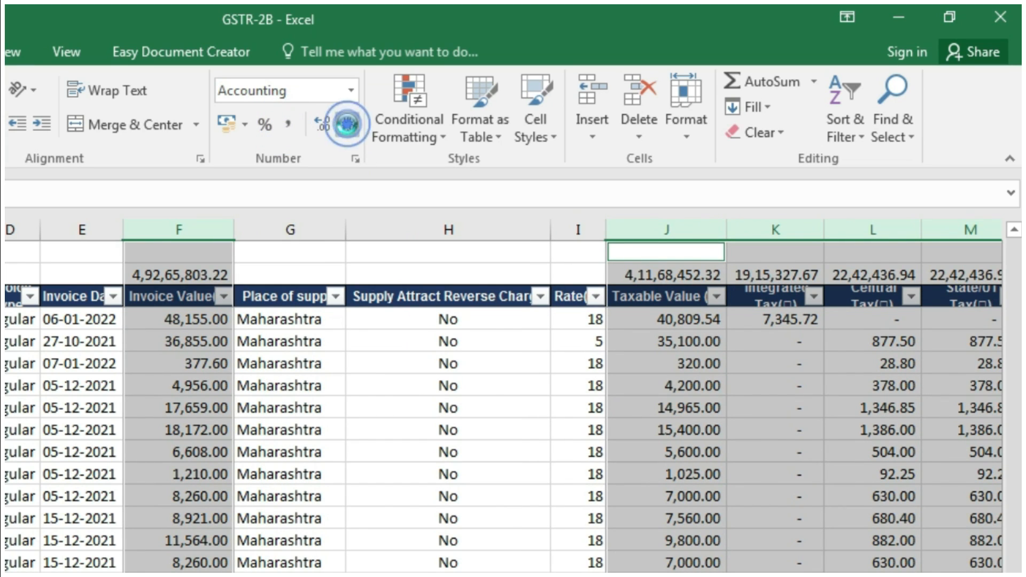
{"action": "left_click", "coordinate": [348, 124]}
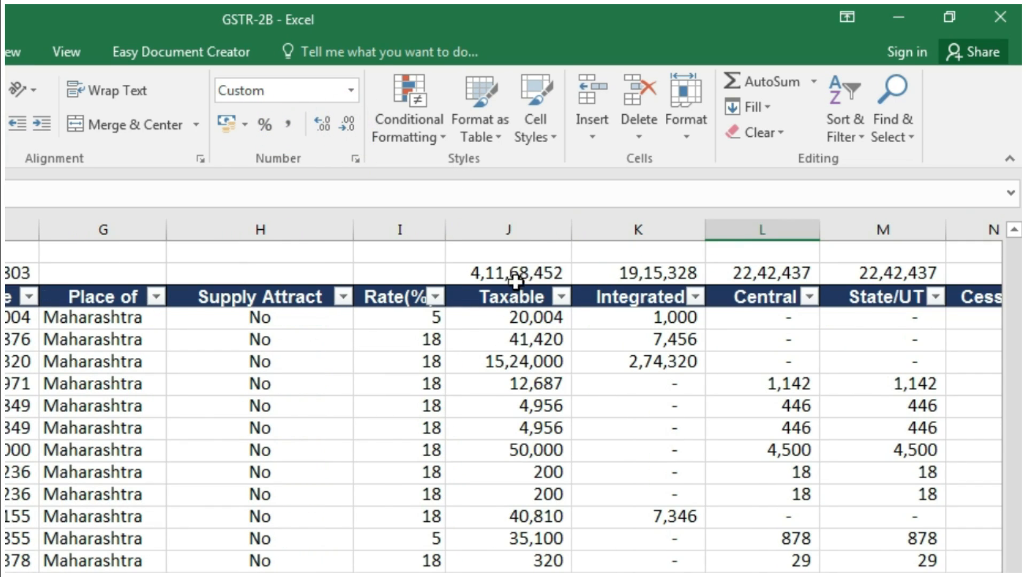
{"action": "left_click", "coordinate": [516, 274]}
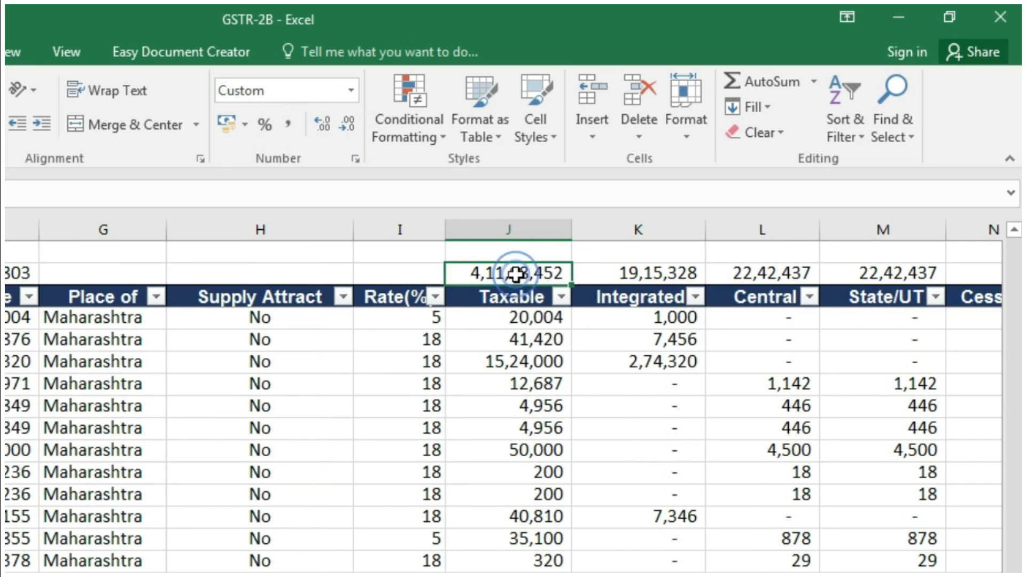
{"action": "left_click", "coordinate": [663, 274]}
{"action": "left_click", "coordinate": [783, 276]}
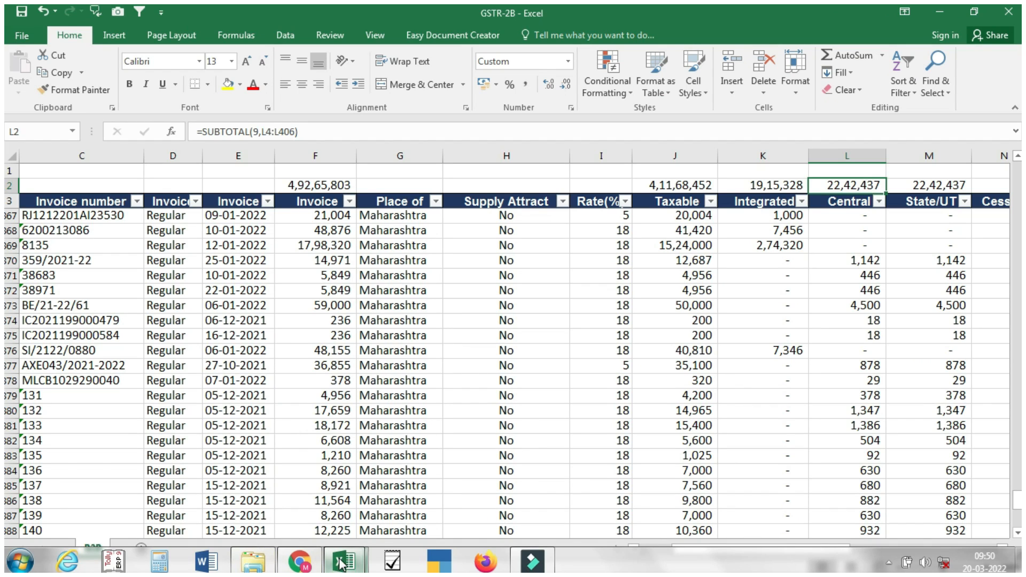
Switch to the February workbook and copy the B2B - Invoices Integrated, Central and State/UT Tax amounts from the ITC Available sheet
{"action": "mouse_move", "coordinate": [343, 562]}
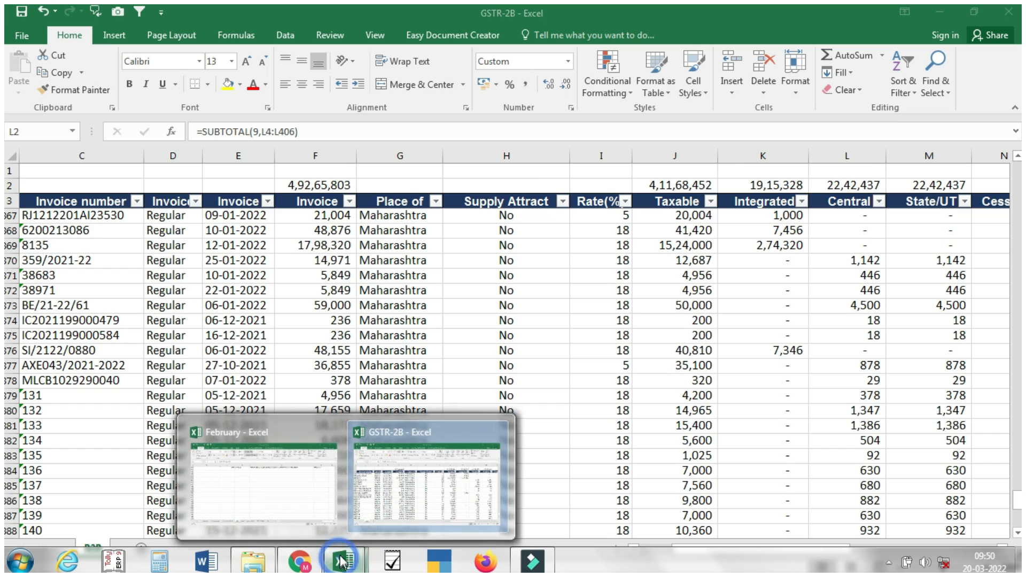
{"action": "left_click", "coordinate": [280, 492]}
{"action": "scroll", "coordinate": [310, 394], "scroll_direction": "up", "scroll_amount": 4}
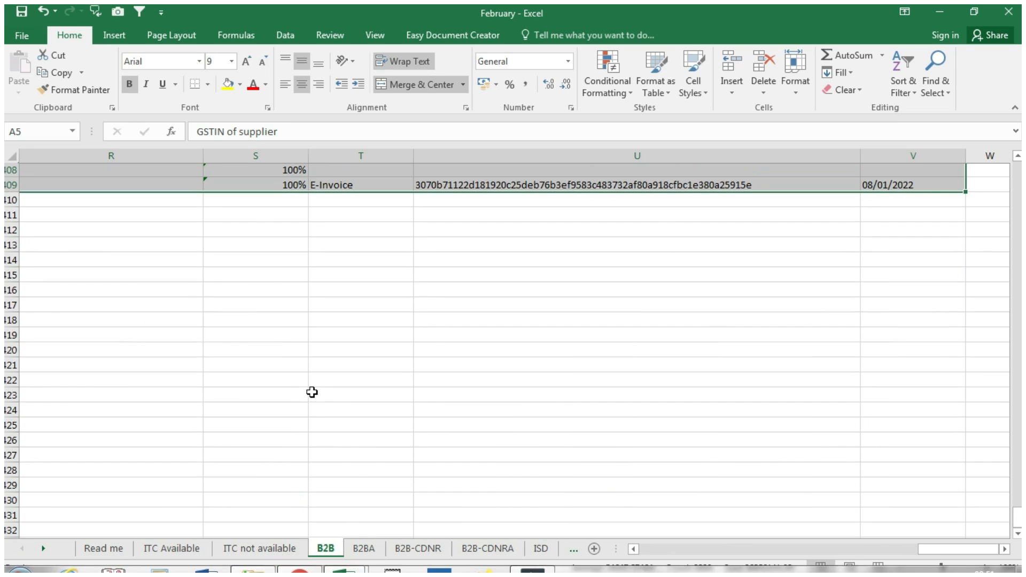
{"action": "left_click", "coordinate": [170, 551]}
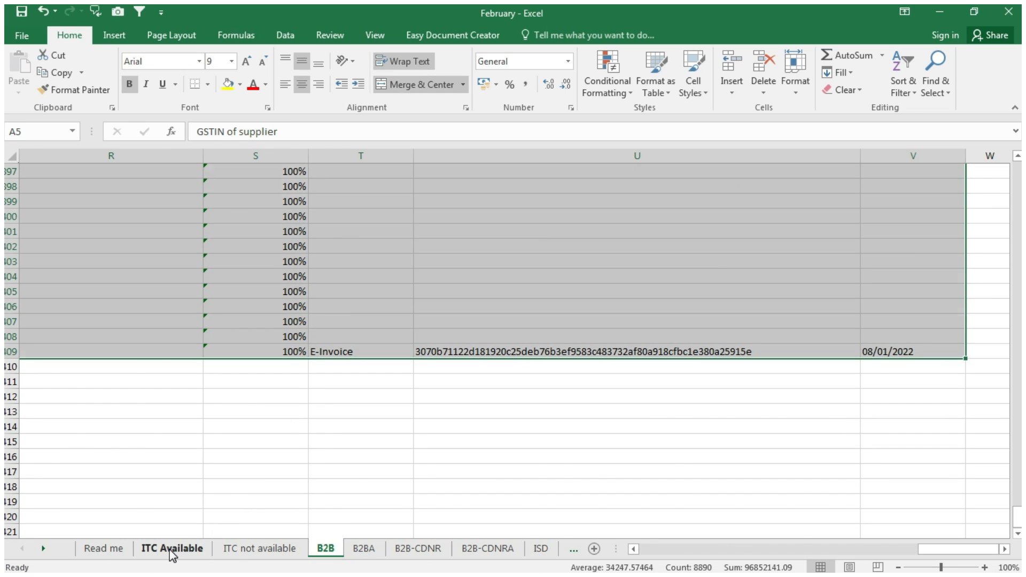
{"action": "scroll", "coordinate": [356, 352], "scroll_direction": "up", "scroll_amount": 2}
{"action": "scroll", "coordinate": [457, 434], "scroll_direction": "down", "scroll_amount": 1}
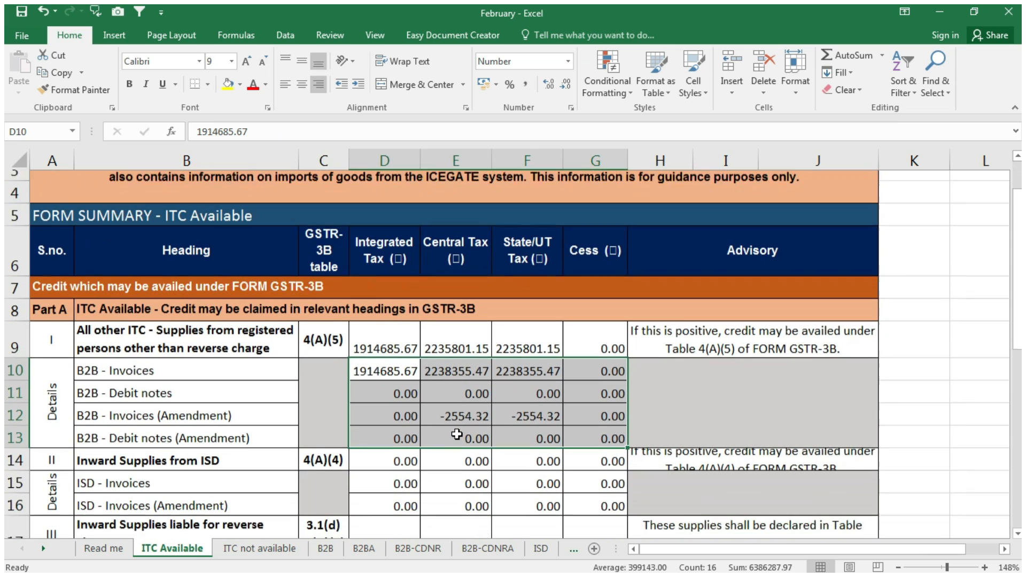
{"action": "scroll", "coordinate": [457, 435], "scroll_direction": "down", "scroll_amount": 1}
{"action": "left_click_drag", "start_coordinate": [389, 366], "coordinate": [522, 363]}
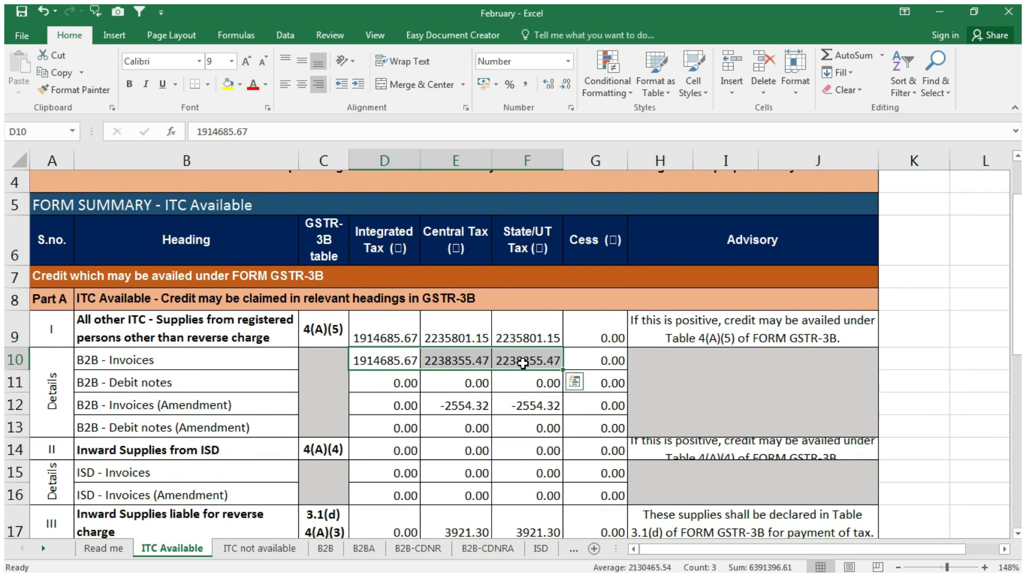
{"action": "key", "text": "ctrl+c"}
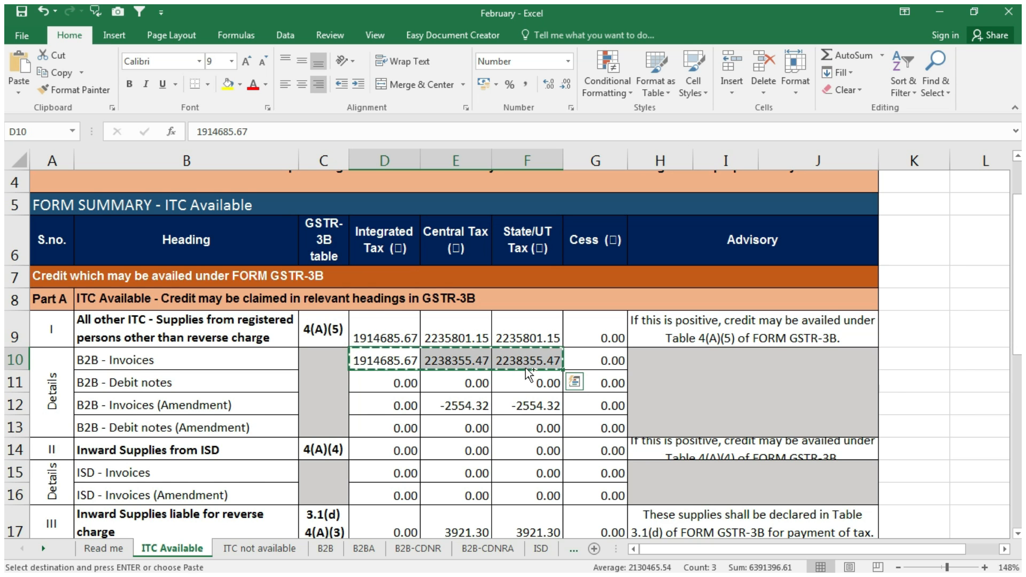
Return to the GSTR-2B workbook and paste the copied tax amounts as values into K1:M1 above the subtotals
{"action": "key", "text": "alt+Tab"}
{"action": "scroll", "coordinate": [688, 218], "scroll_direction": "up", "scroll_amount": 5}
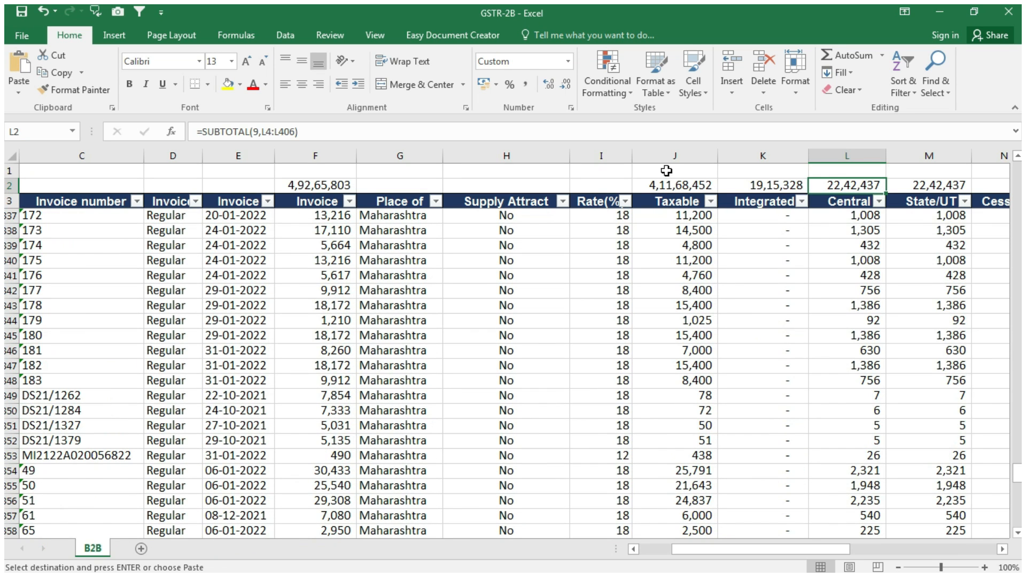
{"action": "left_click", "coordinate": [667, 171]}
{"action": "key", "text": "Right"}
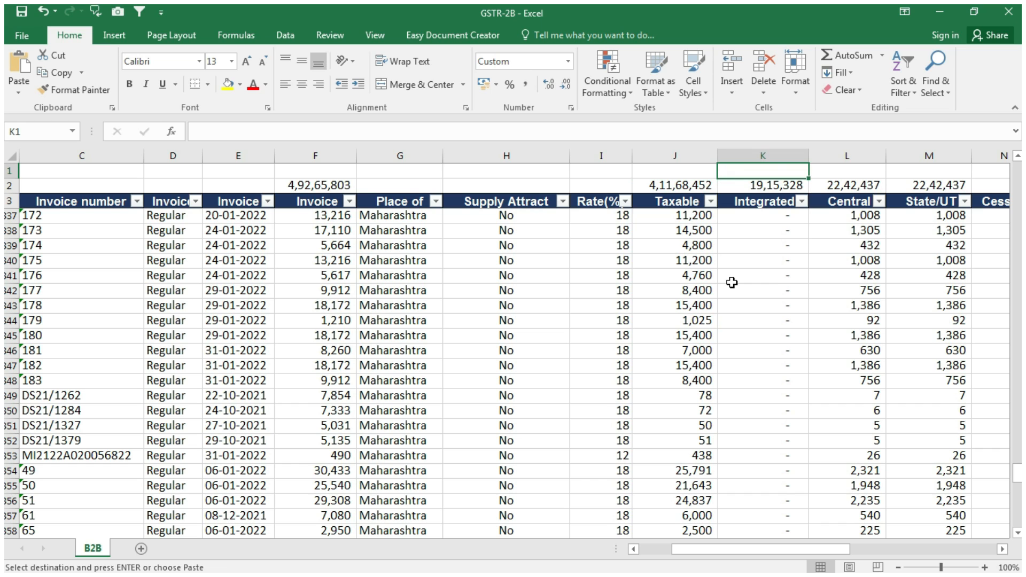
{"action": "key", "text": "ctrl+alt+v"}
{"action": "key", "text": "v"}
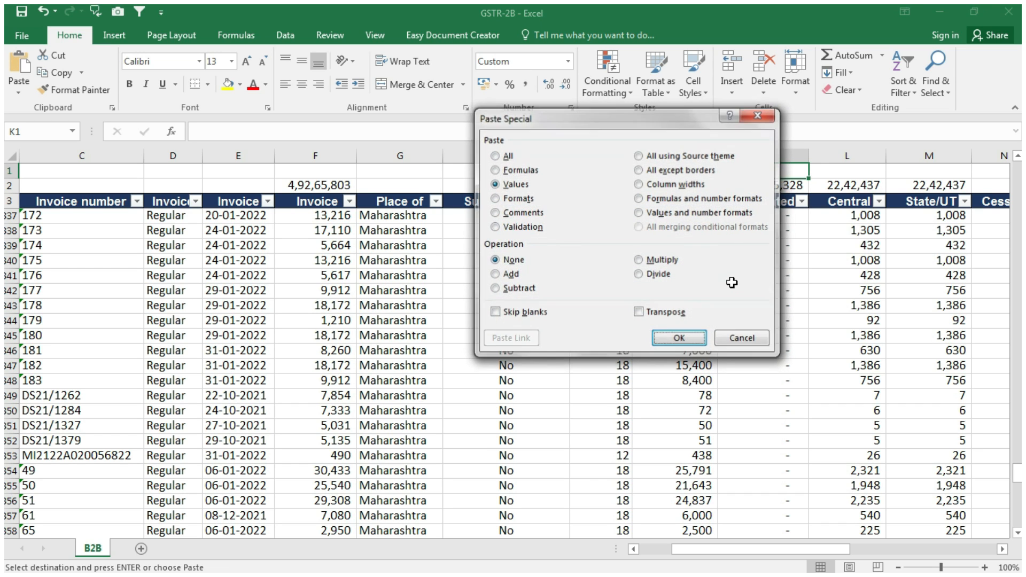
{"action": "key", "text": "Return"}
Insert a blank row above row 1 in the B2B sheet
{"action": "left_click", "coordinate": [11, 170]}
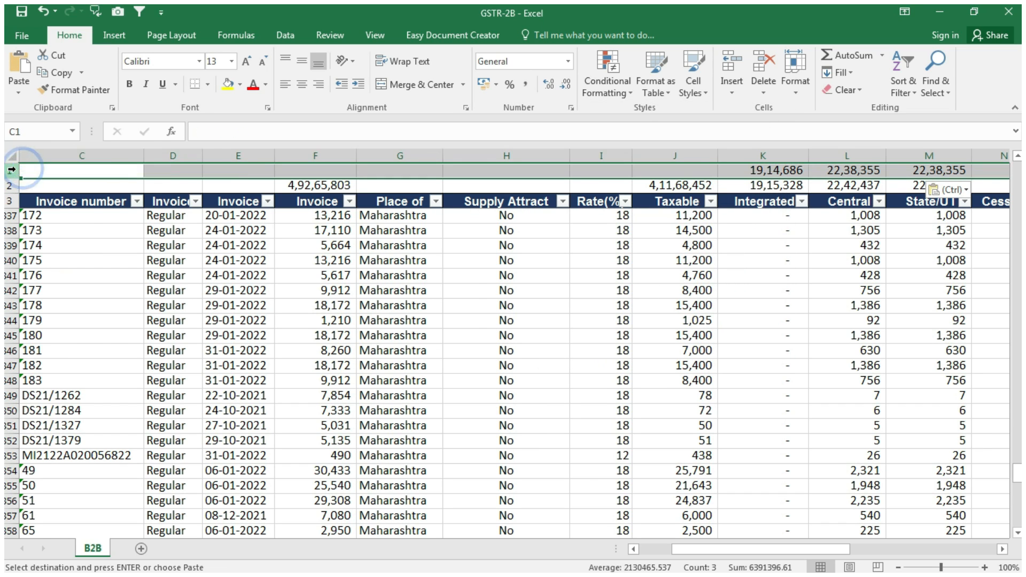
{"action": "right_click", "coordinate": [11, 170]}
{"action": "left_click", "coordinate": [48, 274]}
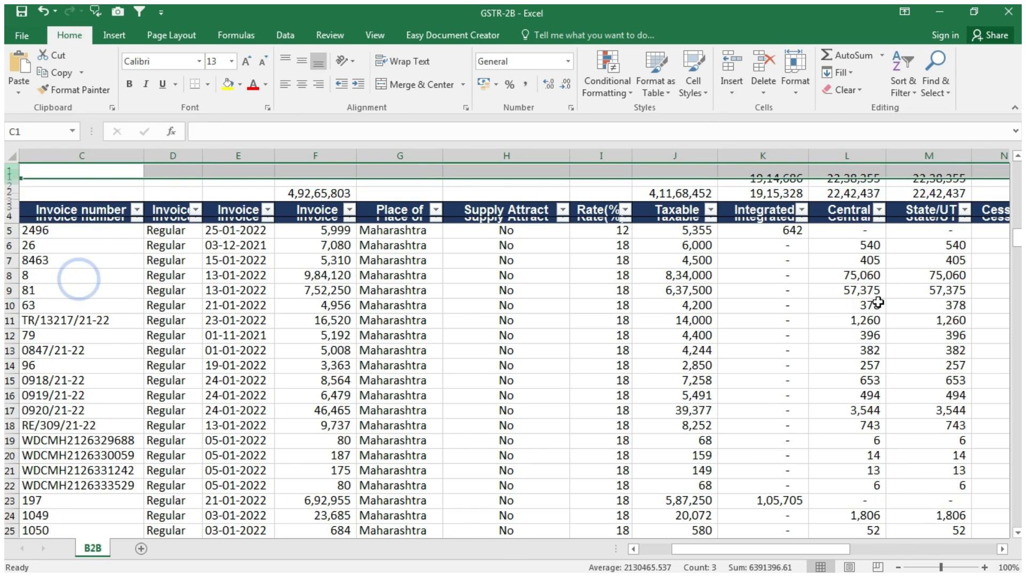
Enter =K3-K2 in K1 to calculate the Integrated Tax difference between the subtotal and the ITC Available amount
{"action": "left_click", "coordinate": [764, 170]}
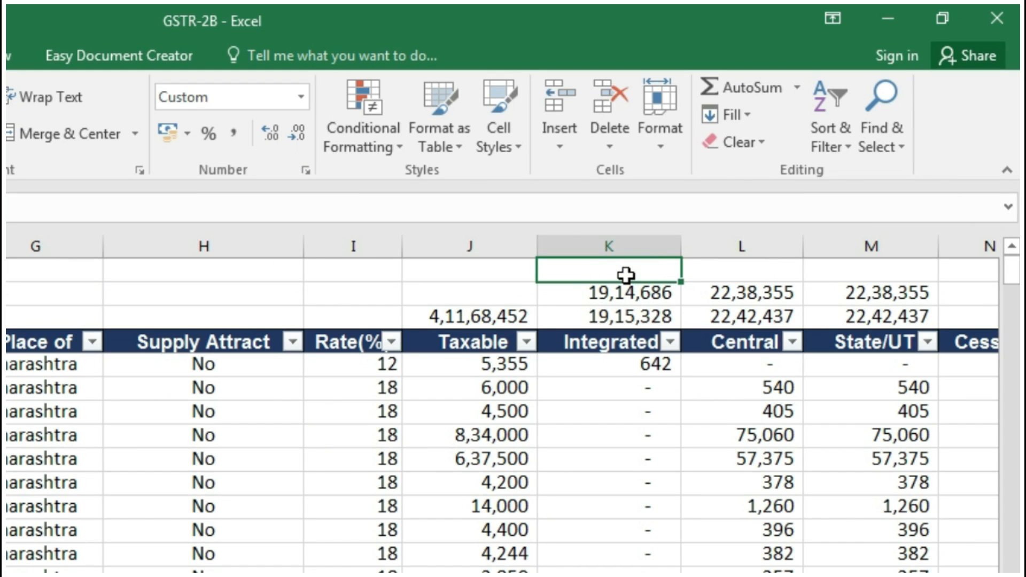
{"action": "type", "text": "="}
{"action": "key", "text": "Down"}
{"action": "key", "text": "Down"}
{"action": "type", "text": "-"}
{"action": "key", "text": "Down"}
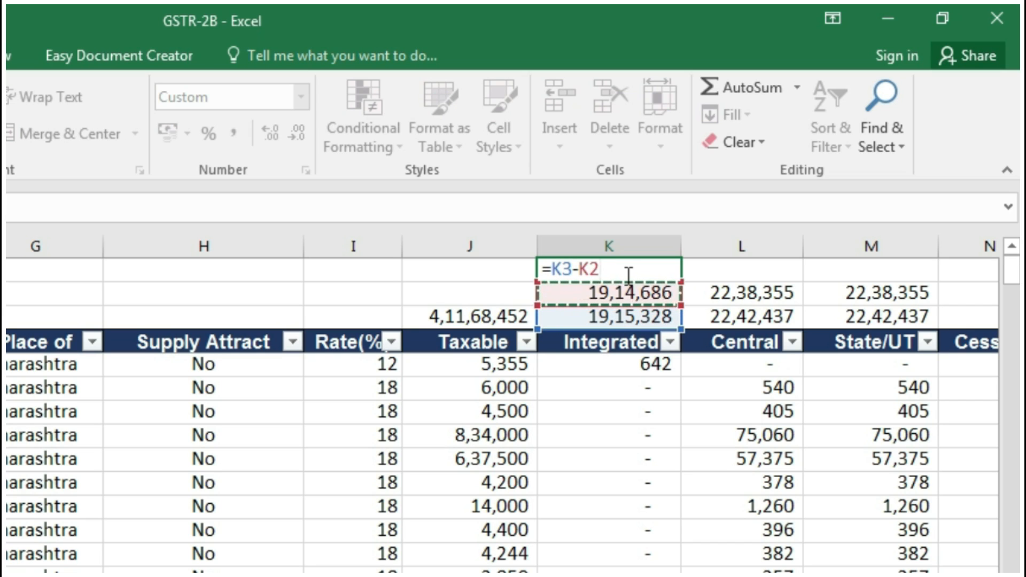
{"action": "key", "text": "Return"}
Copy the difference formula in K1 across to L1:M1 for the Central and State/UT Tax columns
{"action": "key", "text": "ctrl+c"}
{"action": "key", "text": "shift+Right"}
{"action": "key", "text": "shift+Right"}
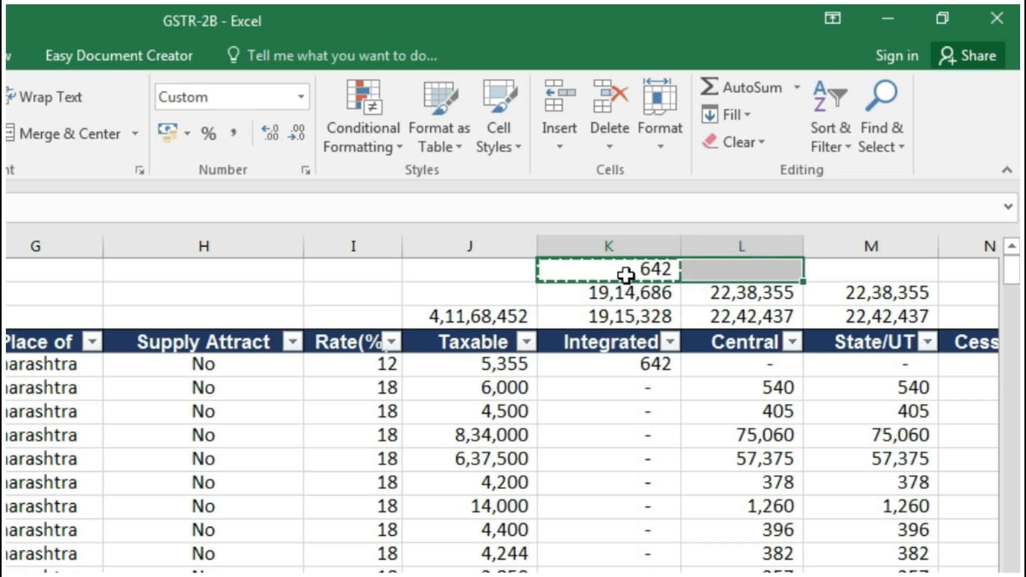
{"action": "key", "text": "ctrl+v"}
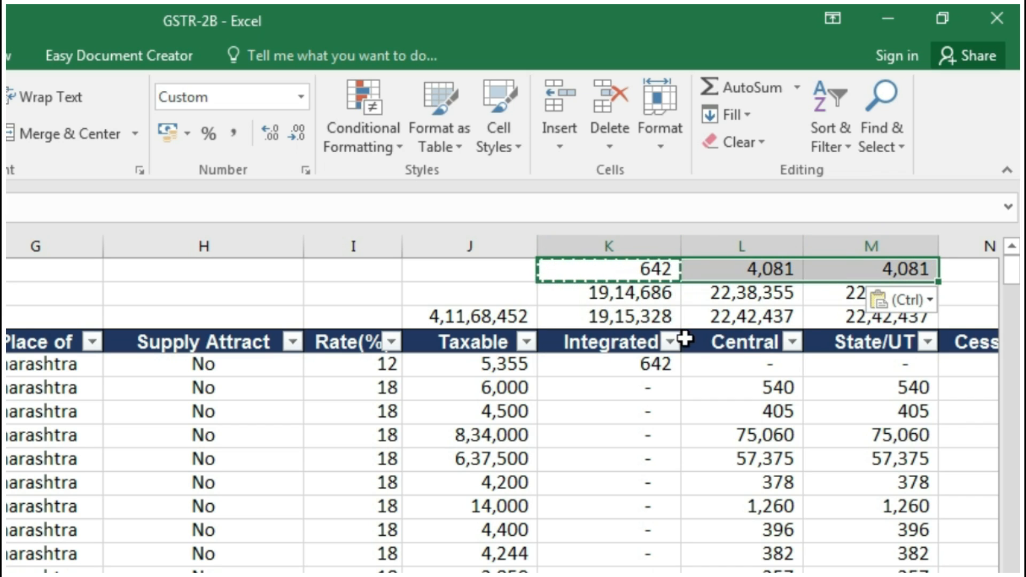
{"action": "key", "text": "Escape"}
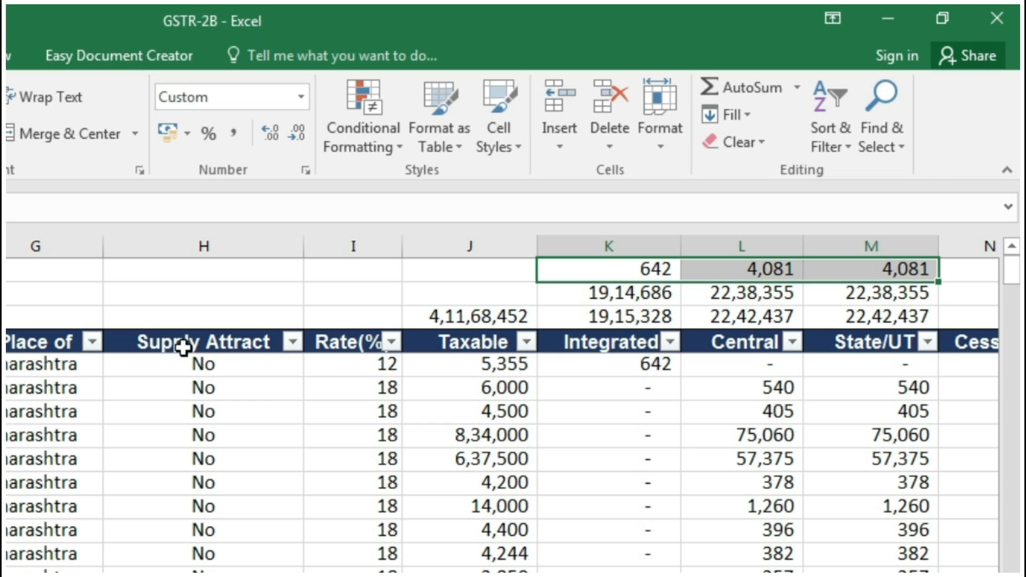
Filter the B2B table to show only invoices with Supply Attract Reverse Charge set to Yes
{"action": "left_click", "coordinate": [266, 341]}
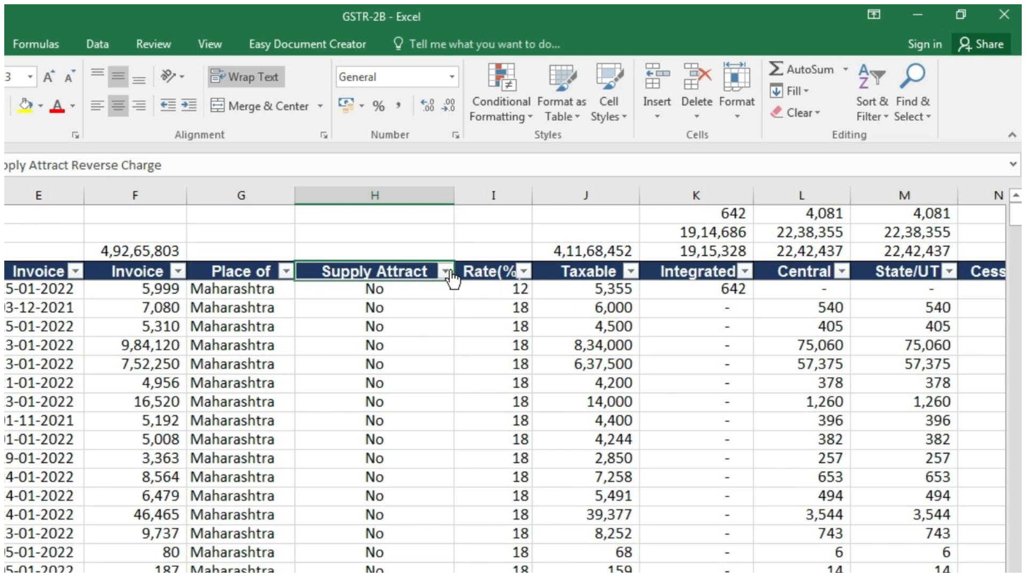
{"action": "left_click", "coordinate": [293, 341]}
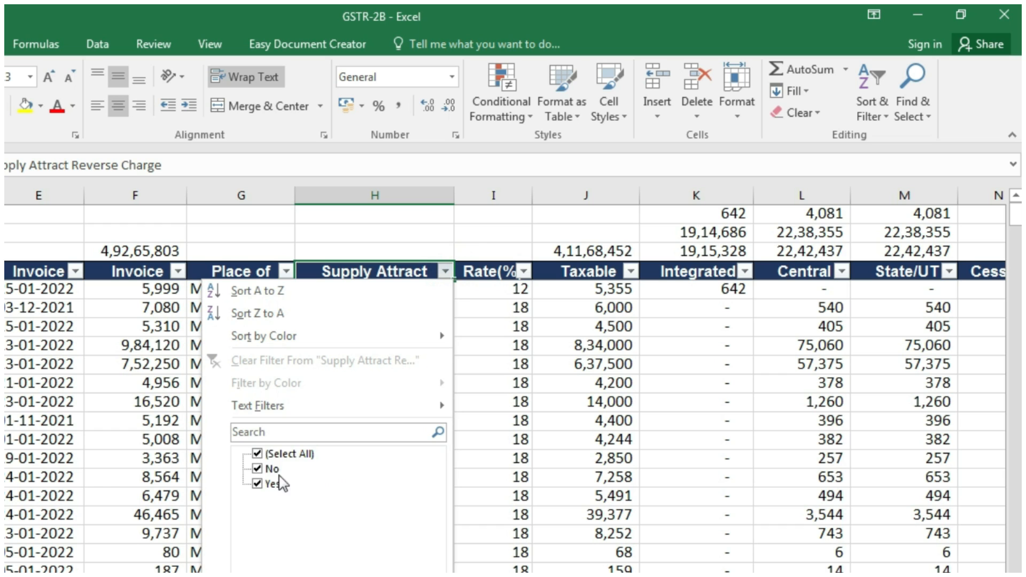
{"action": "left_click", "coordinate": [271, 453]}
{"action": "left_click", "coordinate": [266, 484]}
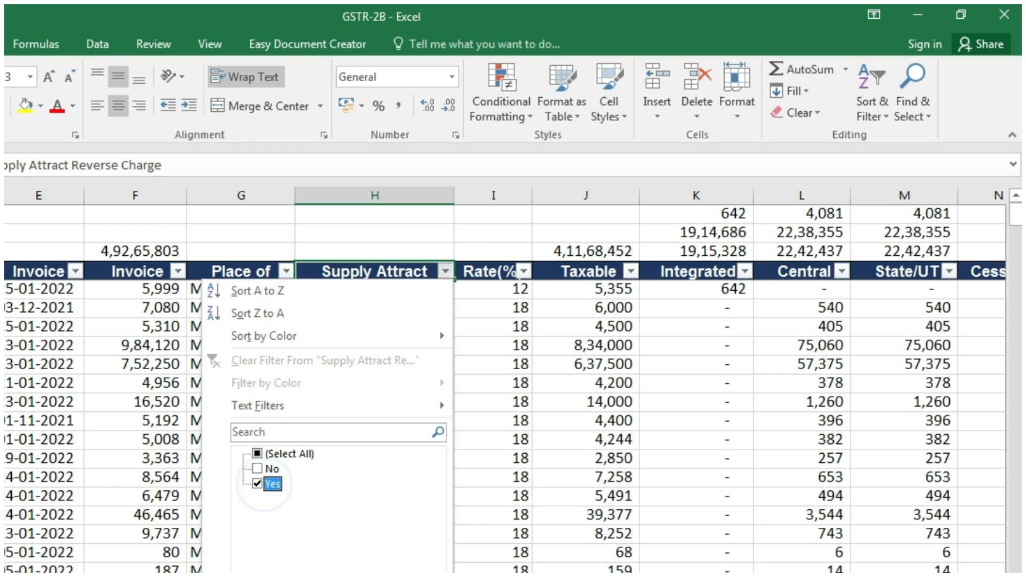
{"action": "key", "text": "Return"}
{"action": "left_click_drag", "start_coordinate": [194, 230], "coordinate": [207, 291]}
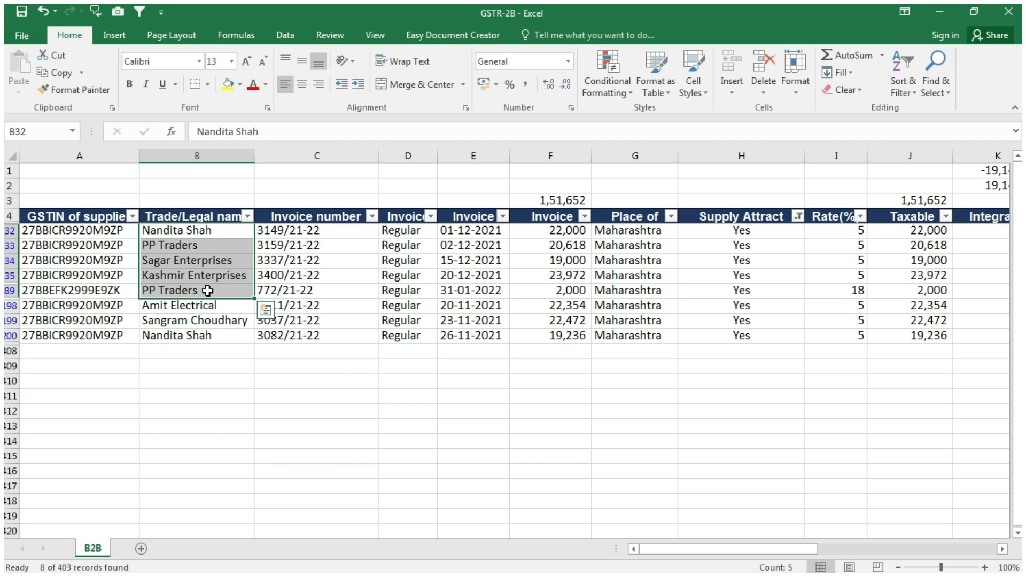
Copy the filtered reverse-charge invoices with their headers to A3 of a new sheet and rename that sheet RCM
{"action": "left_click", "coordinate": [102, 216]}
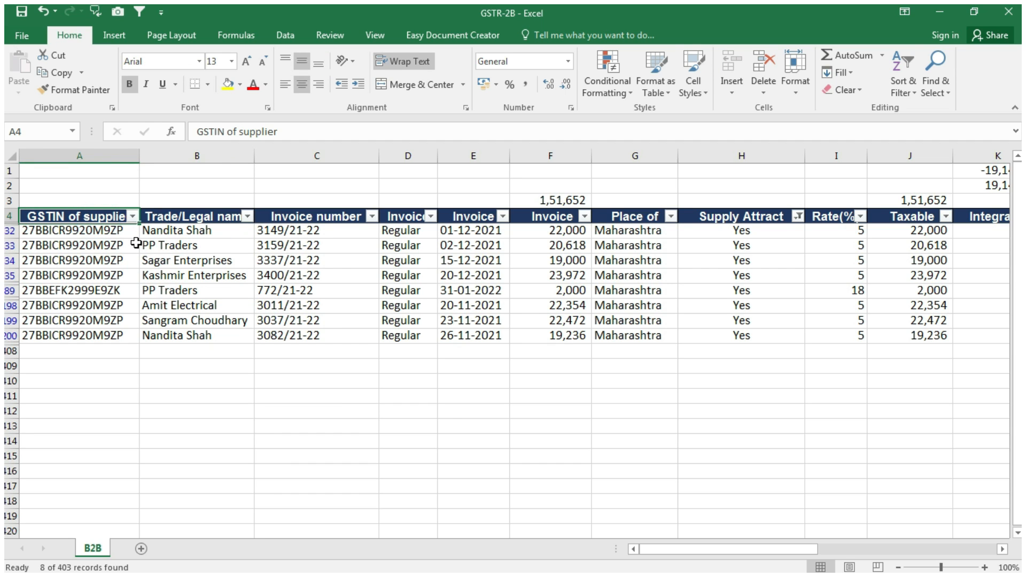
{"action": "key", "text": "ctrl+shift+Right"}
{"action": "key", "text": "ctrl+shift+Down"}
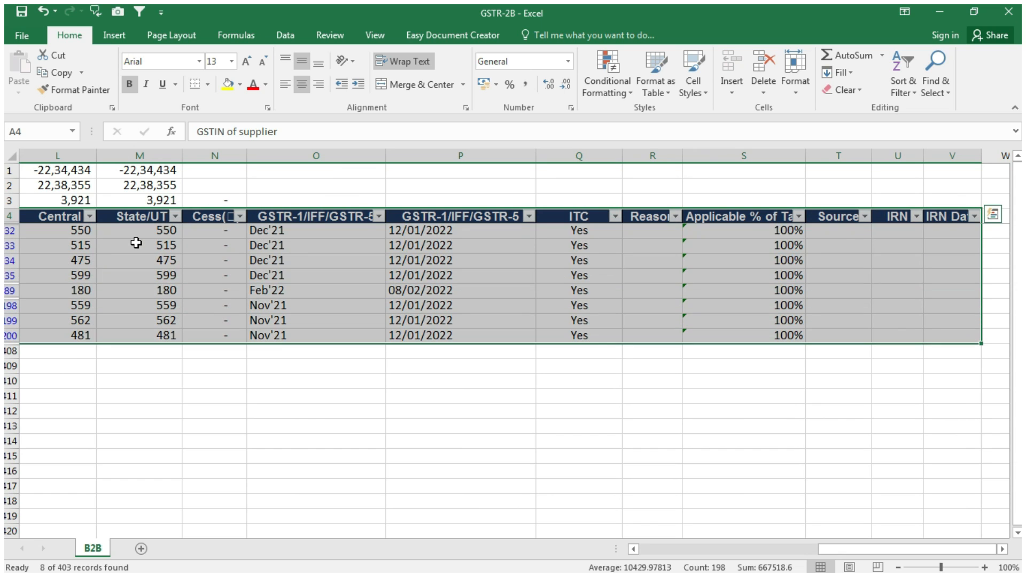
{"action": "key", "text": "ctrl+c"}
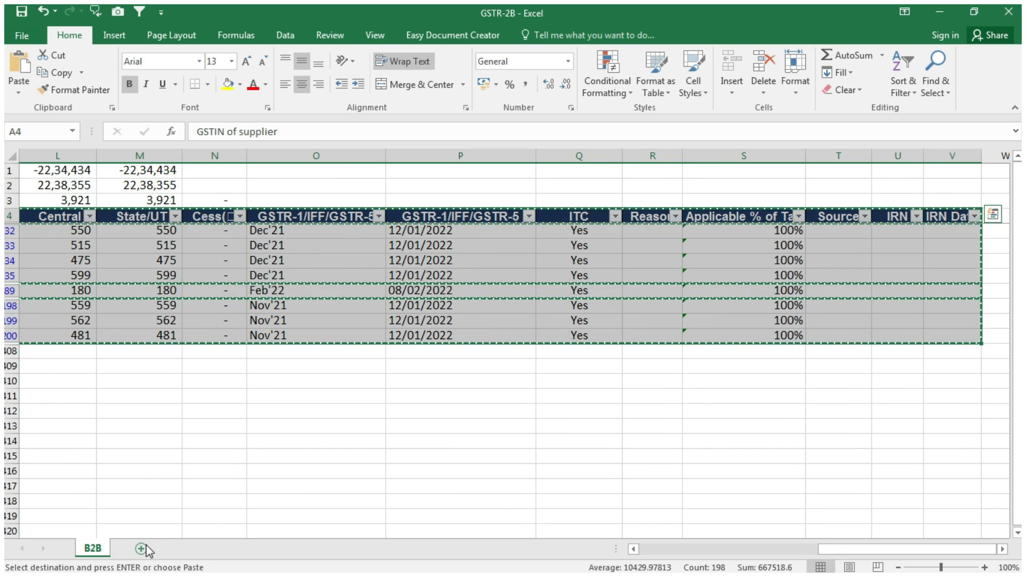
{"action": "left_click", "coordinate": [141, 549]}
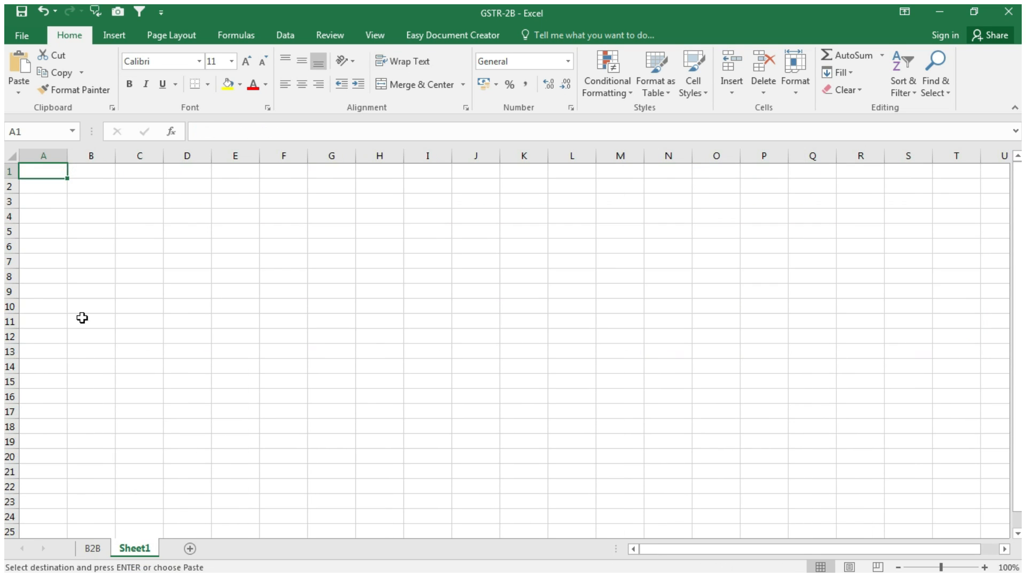
{"action": "left_click", "coordinate": [45, 199]}
{"action": "key", "text": "ctrl+v"}
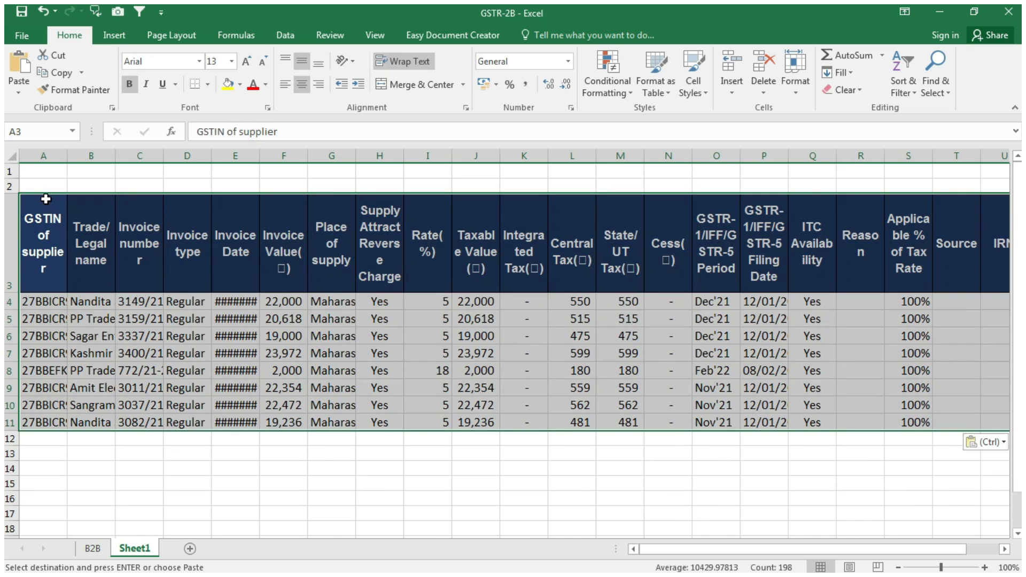
{"action": "key", "text": "alt+h"}
{"action": "type", "text": "orr"}
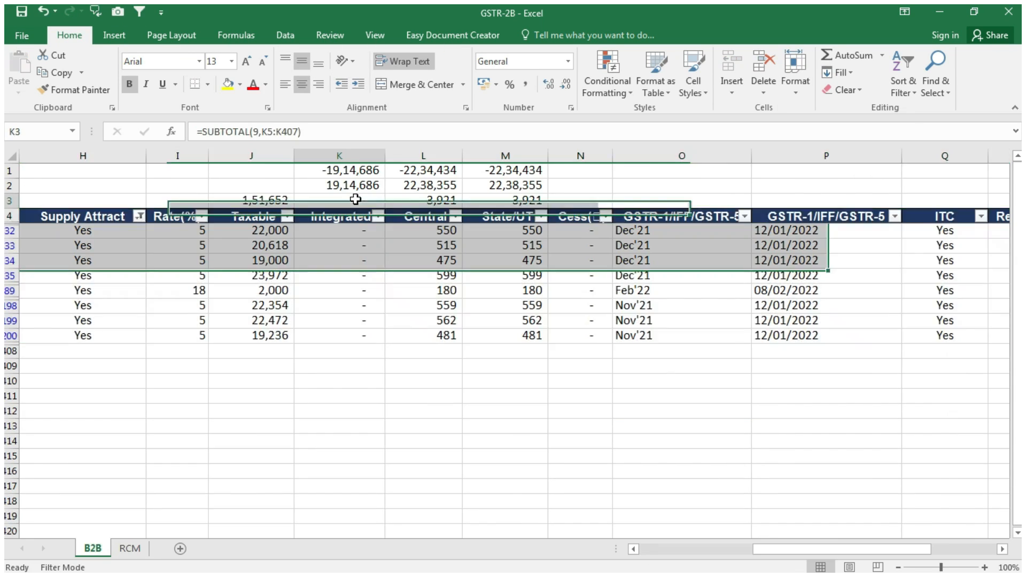
Compare the filtered Central and State/UT Tax subtotals with the reverse charge inward supplies on the February workbook's ITC Available sheet
{"action": "left_click_drag", "start_coordinate": [391, 201], "coordinate": [534, 200]}
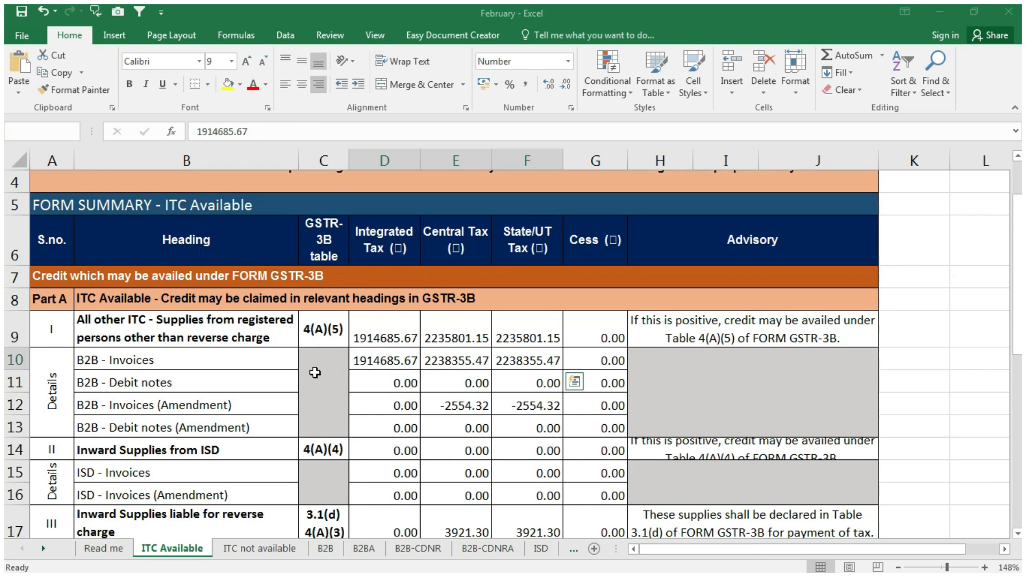
{"action": "scroll", "coordinate": [315, 373], "scroll_direction": "down", "scroll_amount": 4}
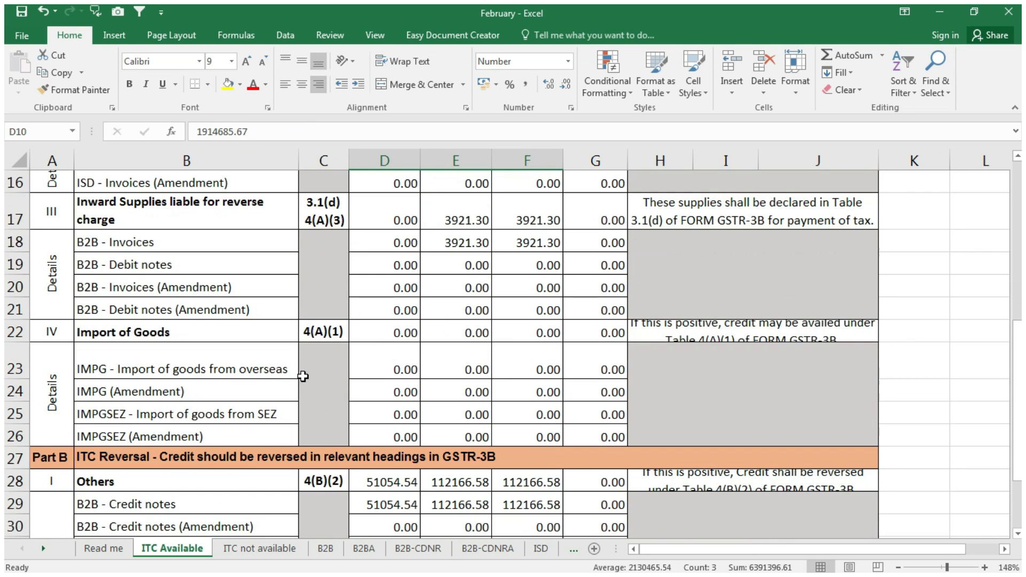
{"action": "scroll", "coordinate": [252, 296], "scroll_direction": "up", "scroll_amount": 1}
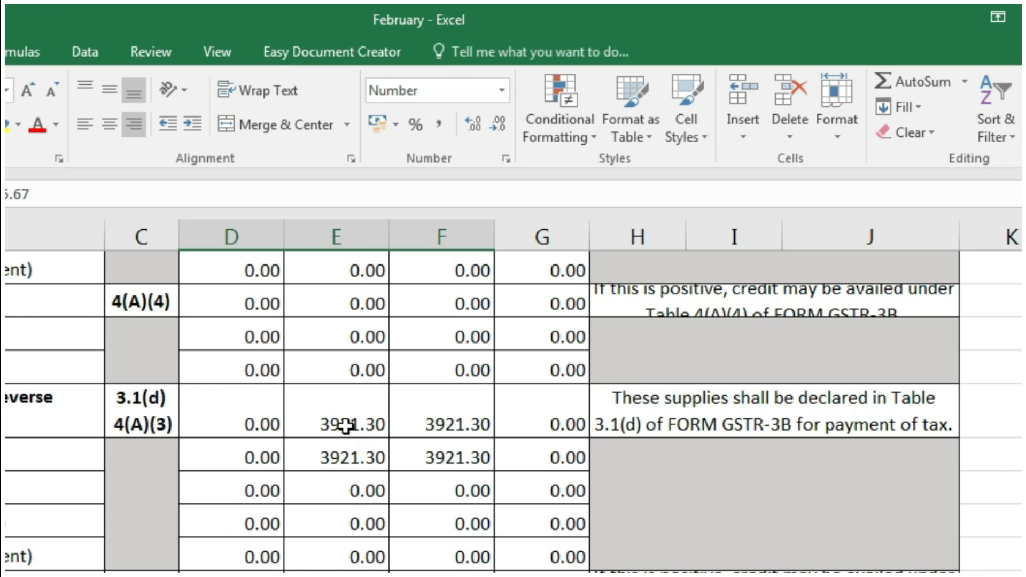
{"action": "left_click", "coordinate": [345, 426]}
{"action": "left_click", "coordinate": [469, 424]}
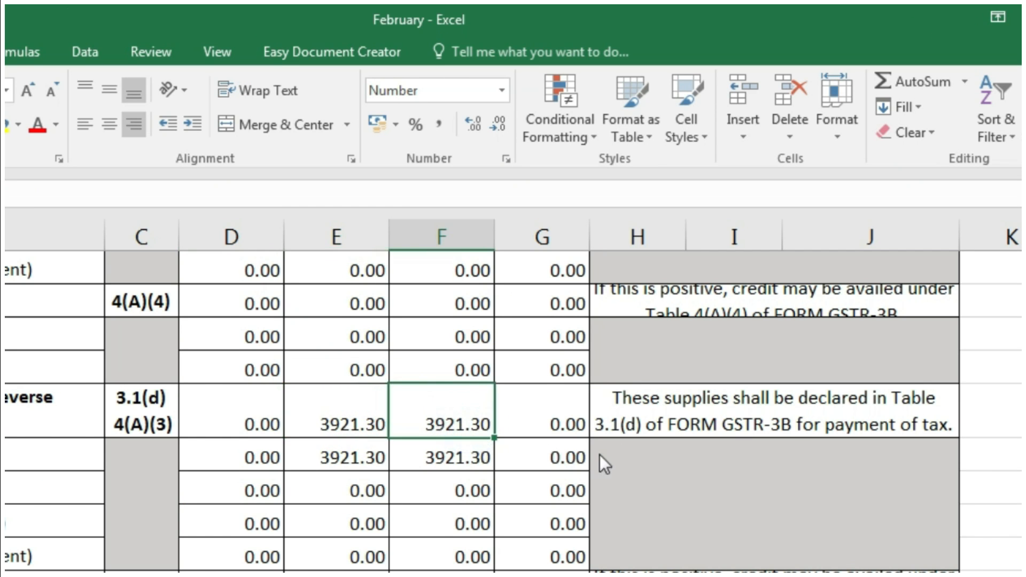
{"action": "key", "text": "alt+Tab"}
{"action": "left_click", "coordinate": [303, 298]}
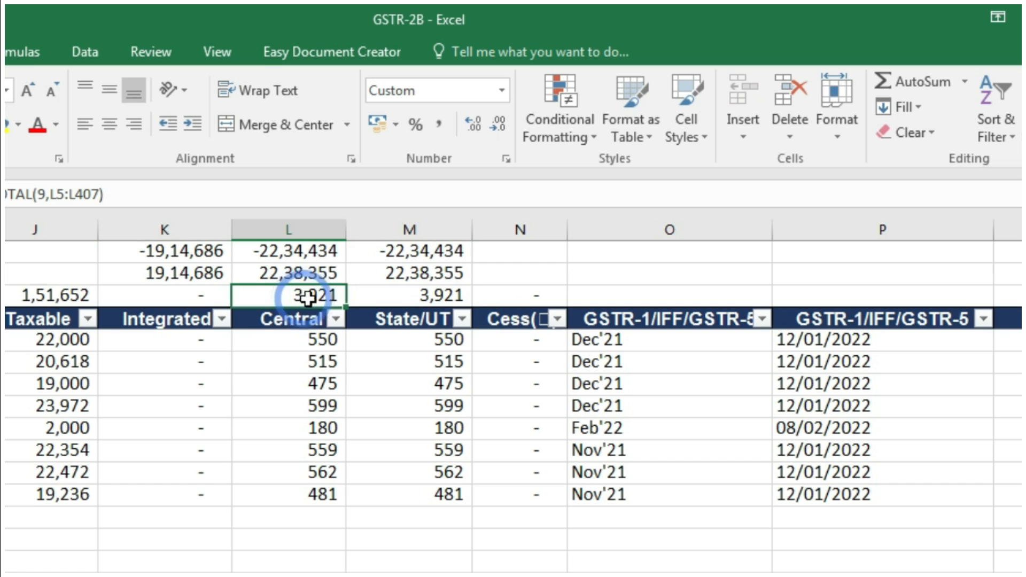
{"action": "left_click", "coordinate": [436, 298]}
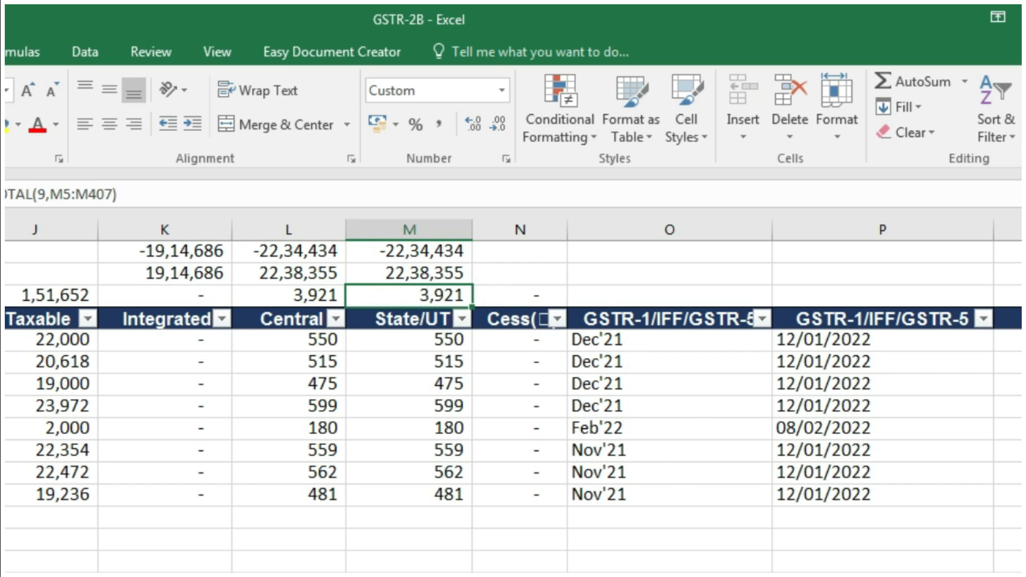
Delete only the visible reverse-charge invoice rows from the B2B sheet and clear the filter
{"action": "scroll", "coordinate": [513, 401], "scroll_direction": "left", "scroll_amount": 3}
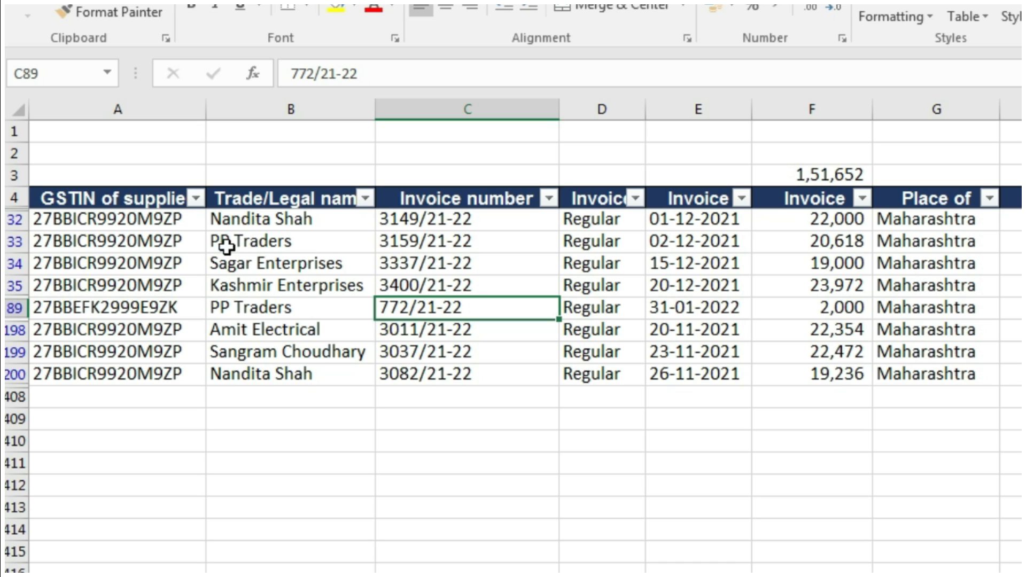
{"action": "left_click", "coordinate": [144, 221]}
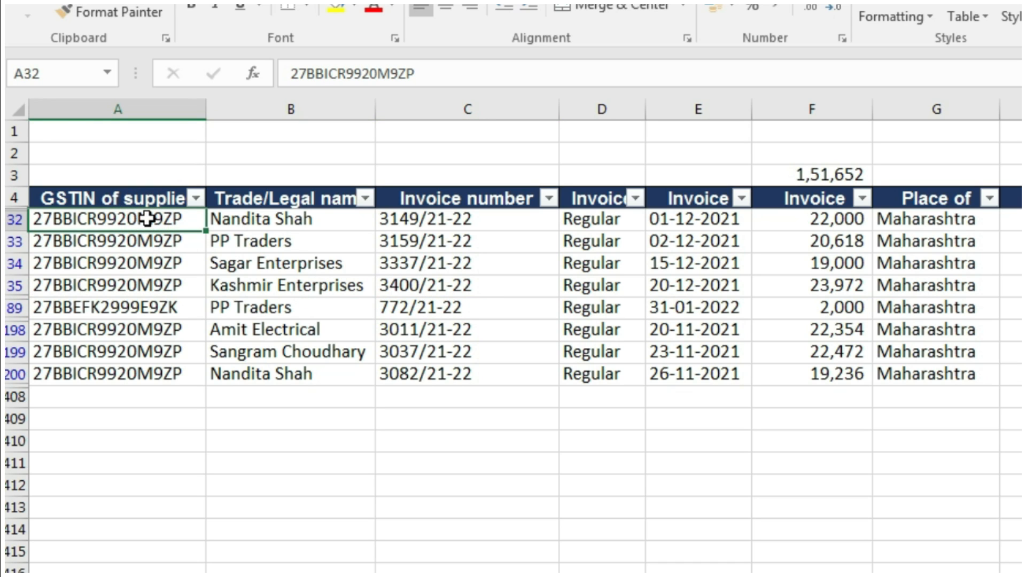
{"action": "key", "text": "ctrl+shift+Down"}
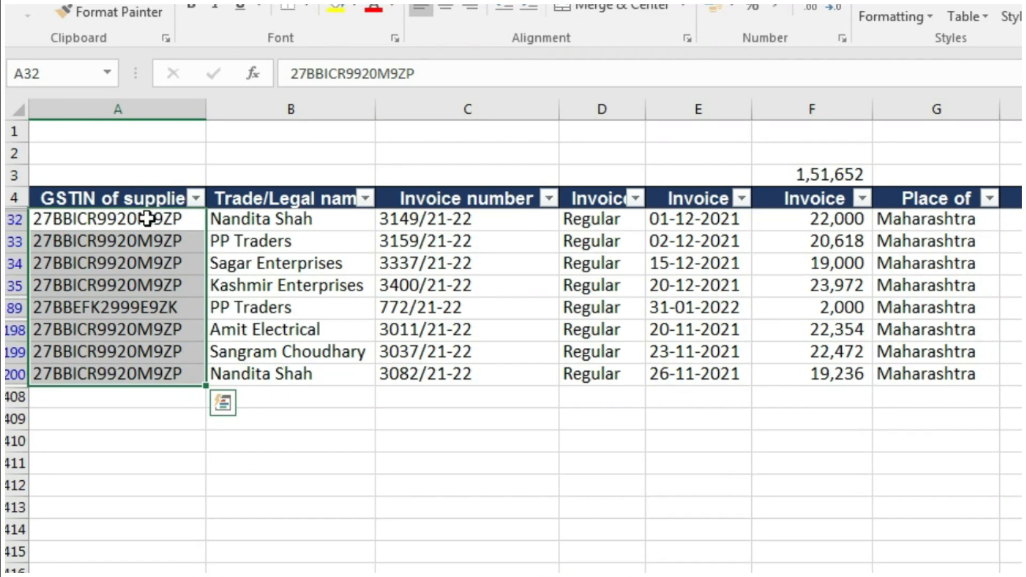
{"action": "key", "text": "ctrl+shift+Right"}
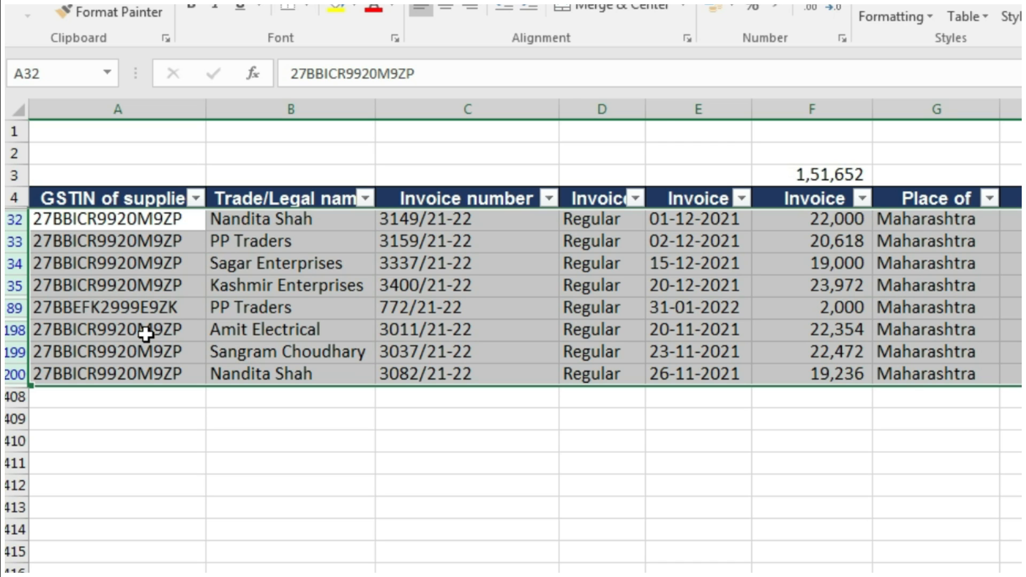
{"action": "key", "text": "alt+semicolon"}
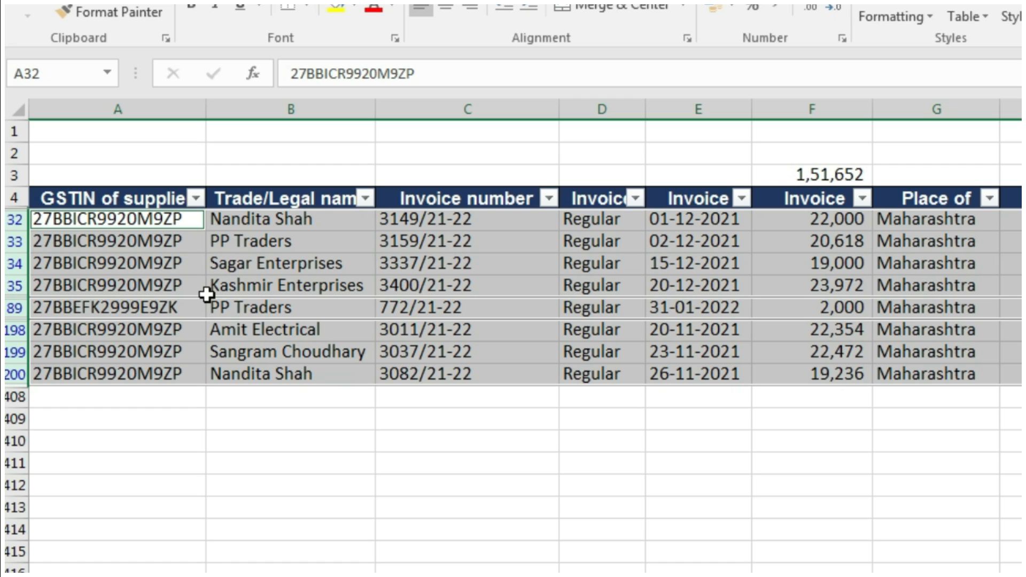
{"action": "key", "text": "ctrl+minus"}
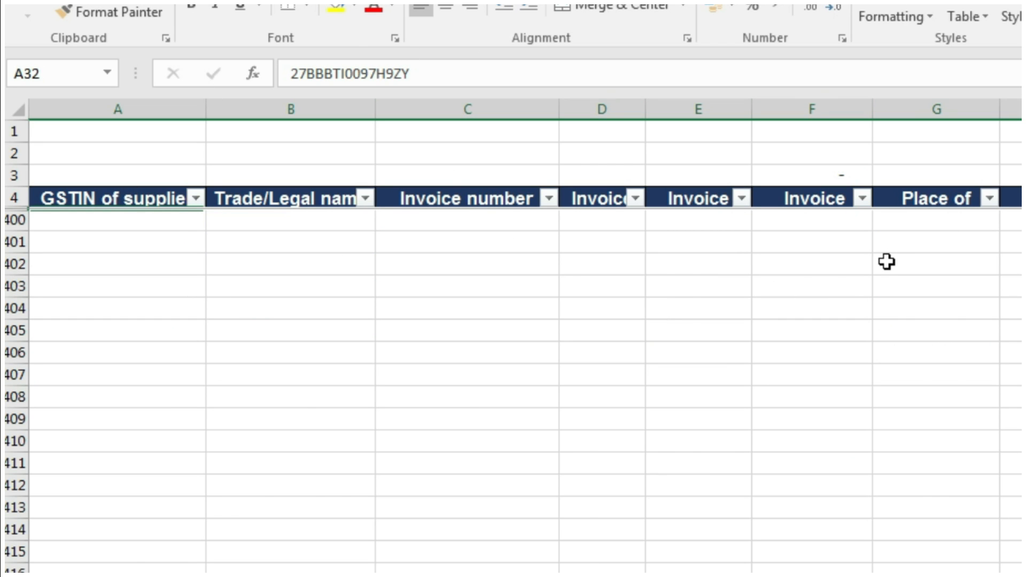
{"action": "key", "text": "alt+a"}
{"action": "key", "text": "c"}
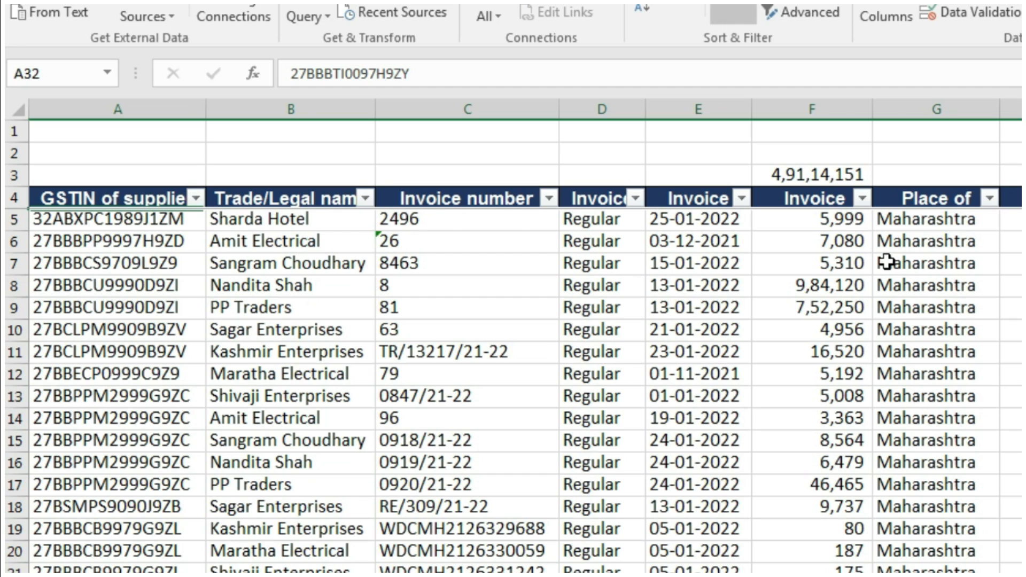
Filter the B2B table to show only invoices with ITC Availability set to No
{"action": "key", "text": "Right"}
{"action": "key", "text": "ctrl+Up"}
{"action": "scroll", "coordinate": [886, 262], "scroll_direction": "right", "scroll_amount": 10}
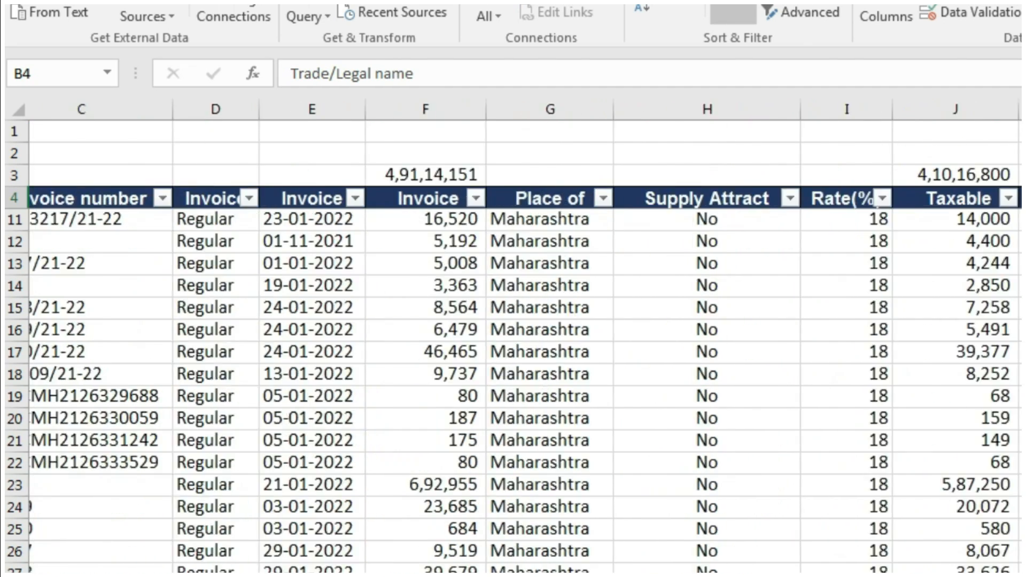
{"action": "scroll", "coordinate": [957, 245], "scroll_direction": "right", "scroll_amount": 6}
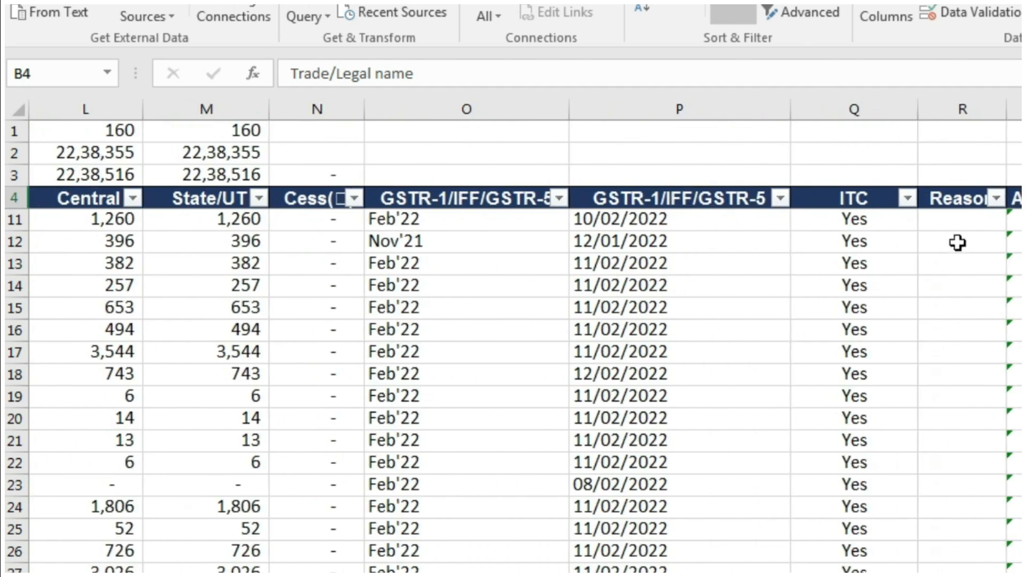
{"action": "left_click", "coordinate": [899, 209]}
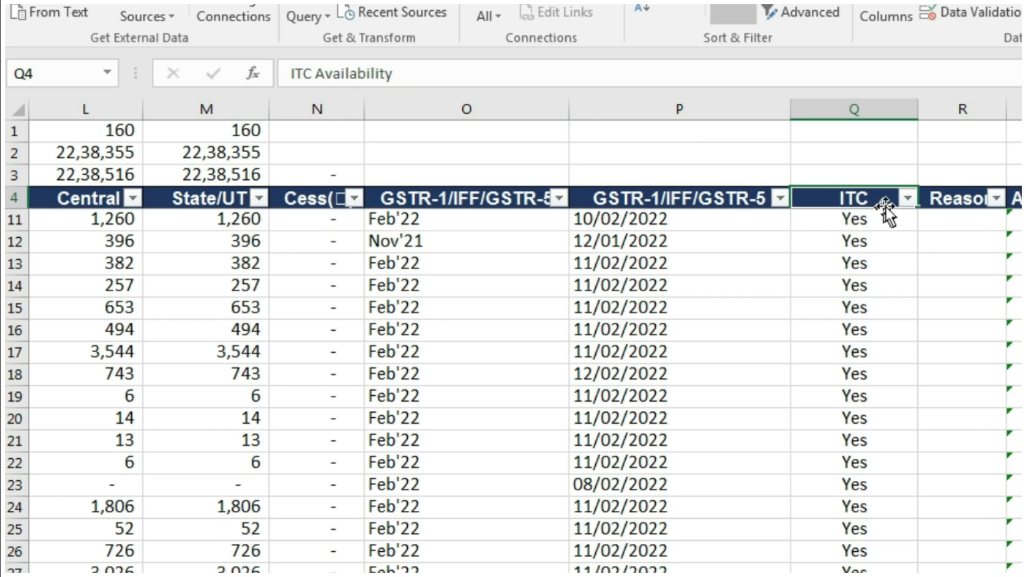
{"action": "left_click", "coordinate": [906, 199]}
{"action": "left_click", "coordinate": [706, 412]}
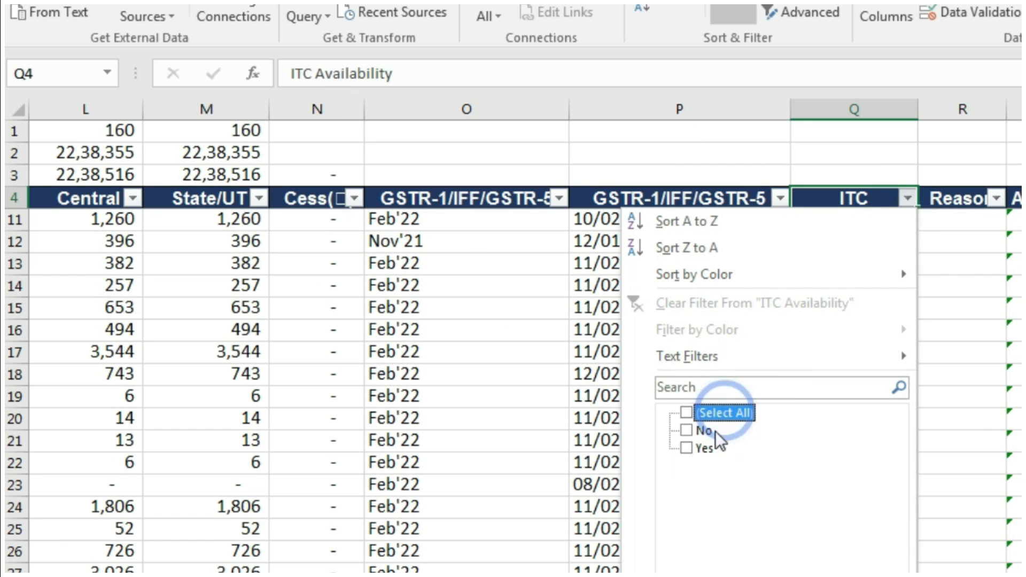
{"action": "left_click", "coordinate": [690, 431]}
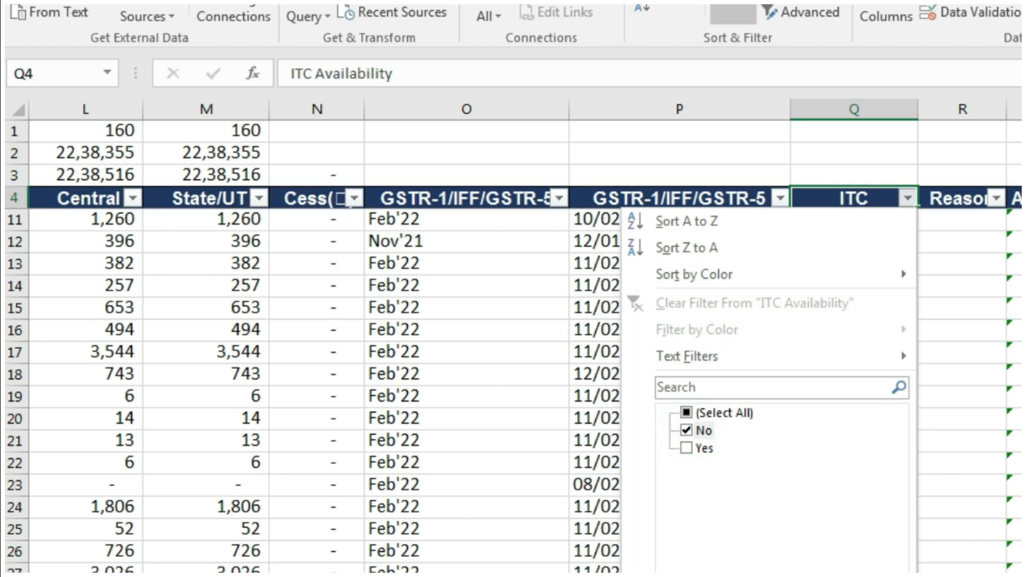
{"action": "key", "text": "Return"}
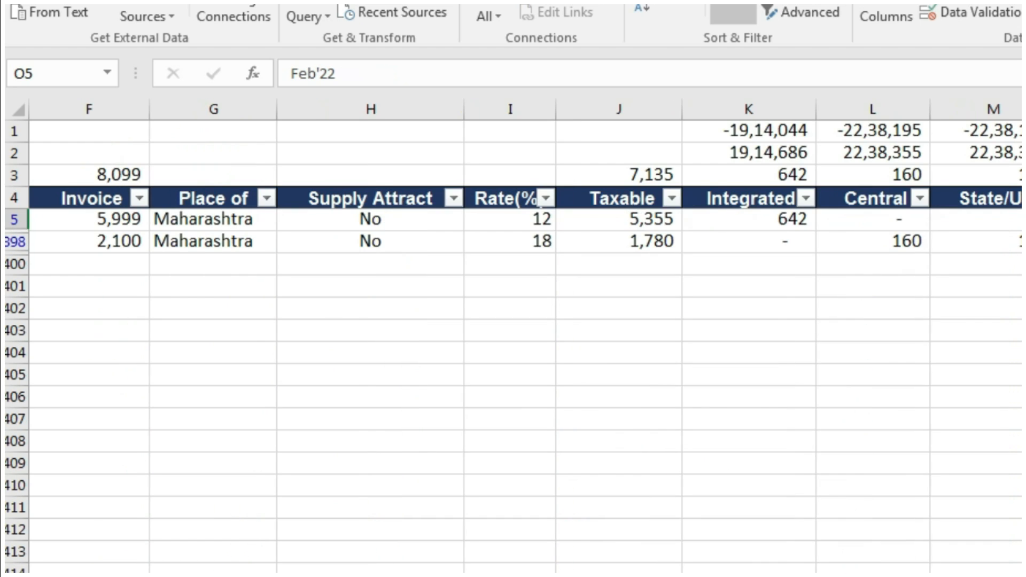
Delete only the visible ITC-unavailable invoice rows from the B2B sheet and clear the ITC Availability filter
{"action": "scroll", "coordinate": [512, 342], "scroll_direction": "left", "scroll_amount": 1}
{"action": "scroll", "coordinate": [544, 198], "scroll_direction": "left", "scroll_amount": 5}
{"action": "left_click_drag", "start_coordinate": [136, 224], "coordinate": [535, 267]}
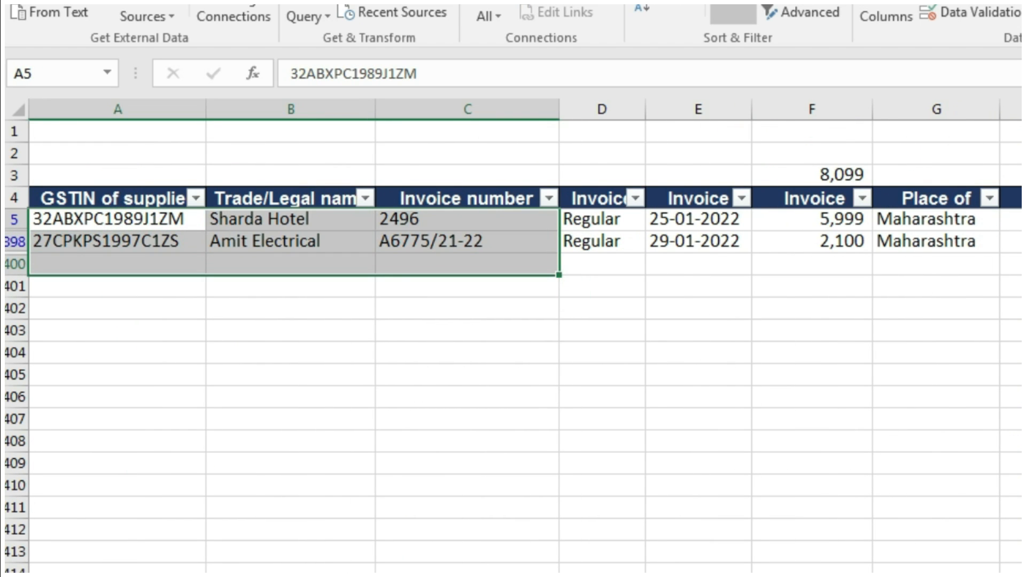
{"action": "scroll", "coordinate": [512, 342], "scroll_direction": "right", "scroll_amount": 5}
{"action": "left_click", "coordinate": [172, 221]}
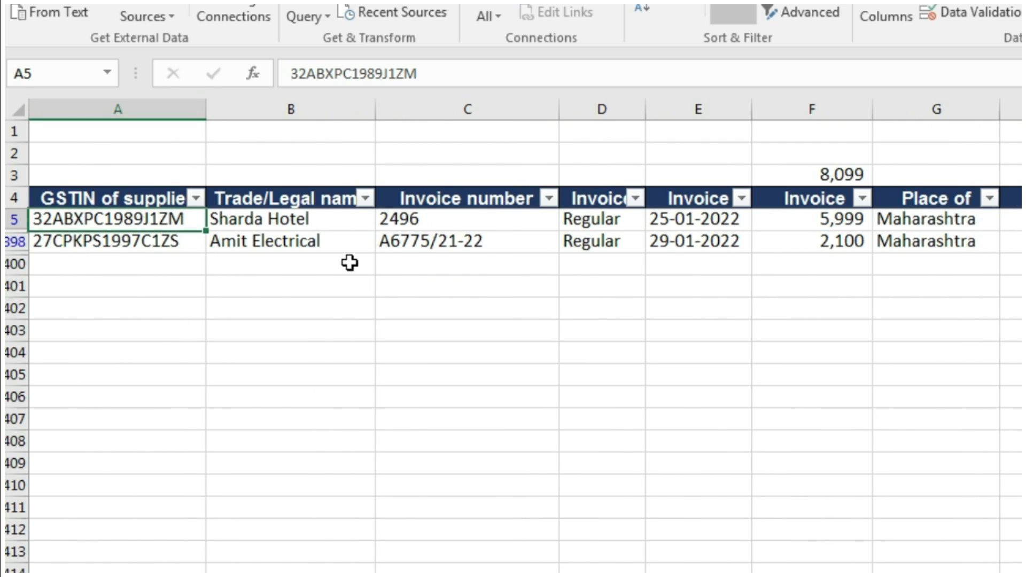
{"action": "key", "text": "ctrl+shift+Down"}
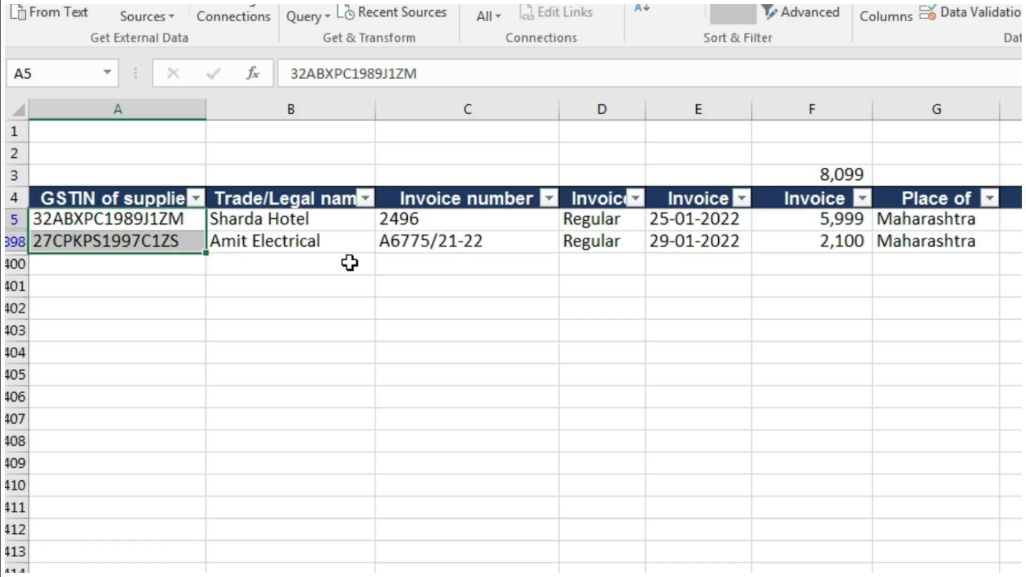
{"action": "key", "text": "ctrl+shift+Right"}
{"action": "key", "text": "ctrl+c"}
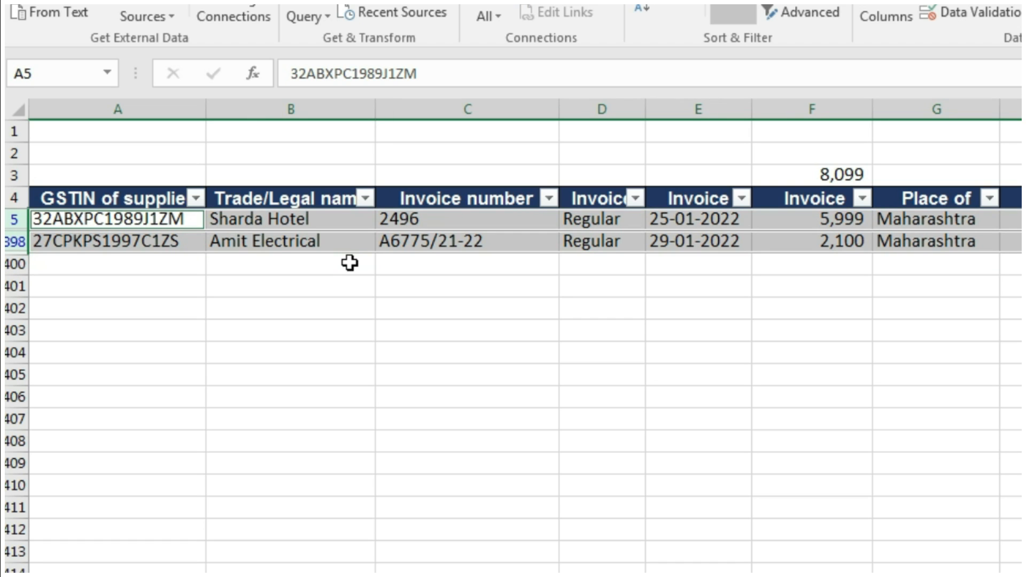
{"action": "key", "text": "ctrl+minus"}
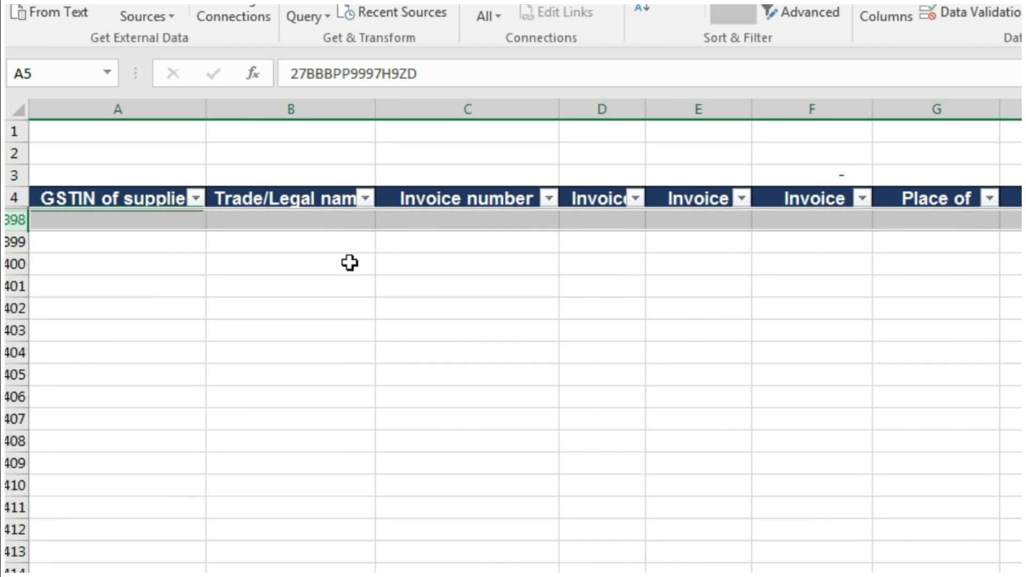
{"action": "key", "text": "ctrl+Home"}
{"action": "left_click", "coordinate": [424, 172]}
{"action": "key", "text": "Right"}
{"action": "key", "text": "Right"}
{"action": "key", "text": "Right"}
{"action": "key", "text": "Right"}
{"action": "key", "text": "Right"}
{"action": "key", "text": "Right"}
{"action": "key", "text": "Right"}
{"action": "key", "text": "Right"}
{"action": "key", "text": "Right"}
{"action": "key", "text": "Right"}
{"action": "key", "text": "Right"}
{"action": "key", "text": "Right"}
{"action": "key", "text": "Right"}
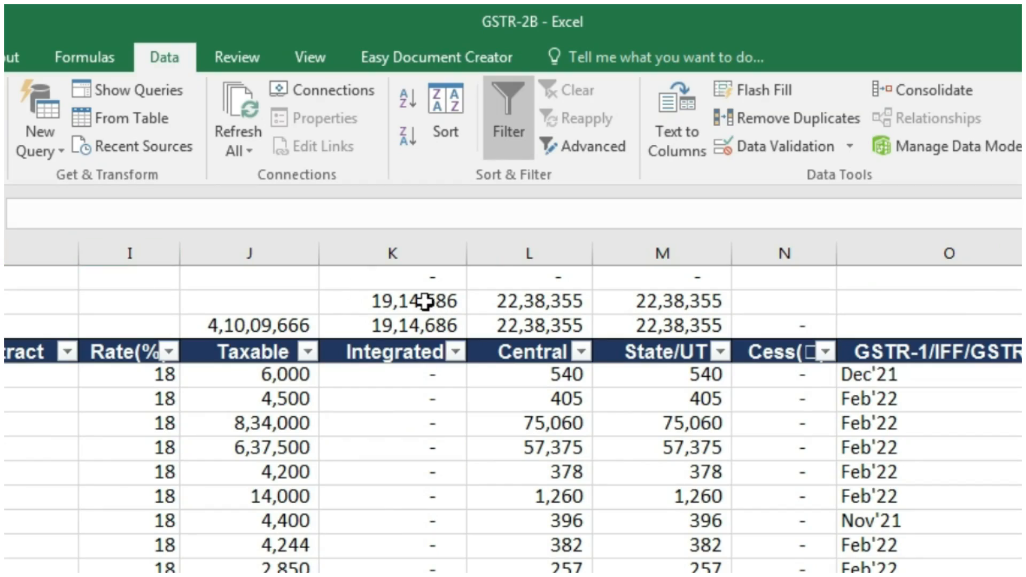
Compare the B2B sheet's Integrated, Central and State/UT Tax subtotals with the B2B - Invoices row on the February workbook's ITC Available sheet
{"action": "left_click", "coordinate": [674, 152]}
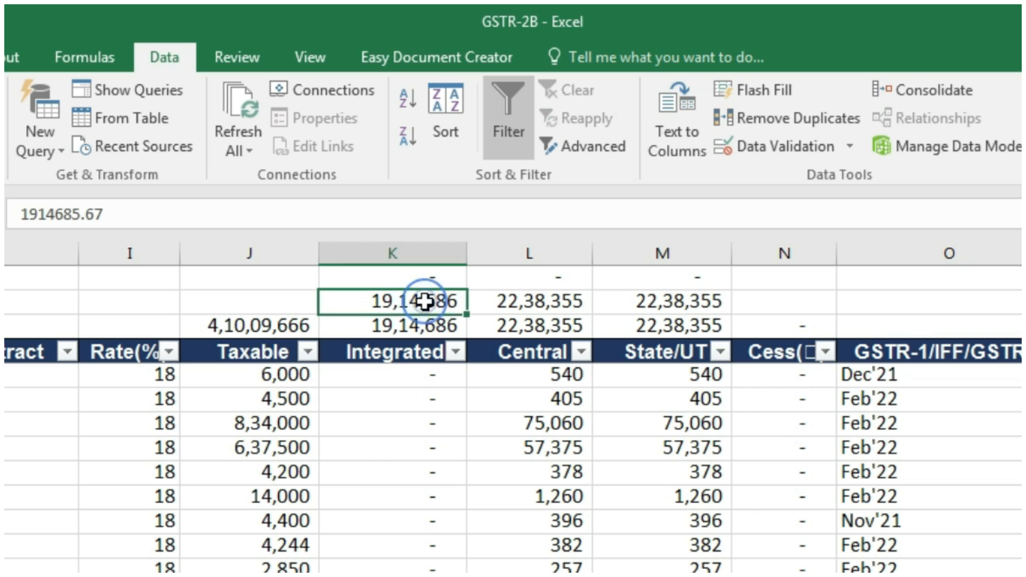
{"action": "left_click", "coordinate": [444, 323]}
{"action": "left_click", "coordinate": [512, 324]}
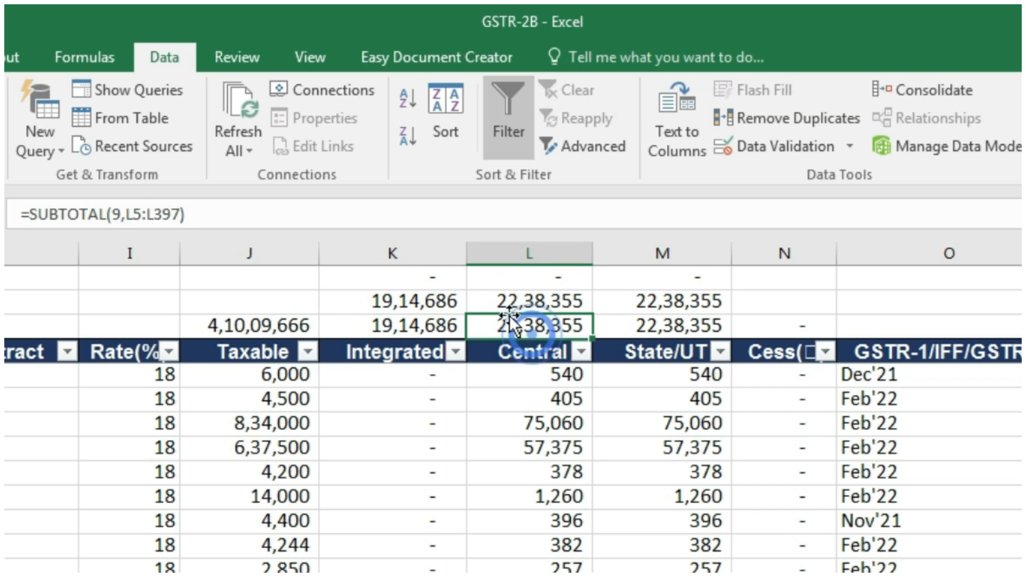
{"action": "left_click", "coordinate": [442, 282]}
{"action": "left_click", "coordinate": [522, 280]}
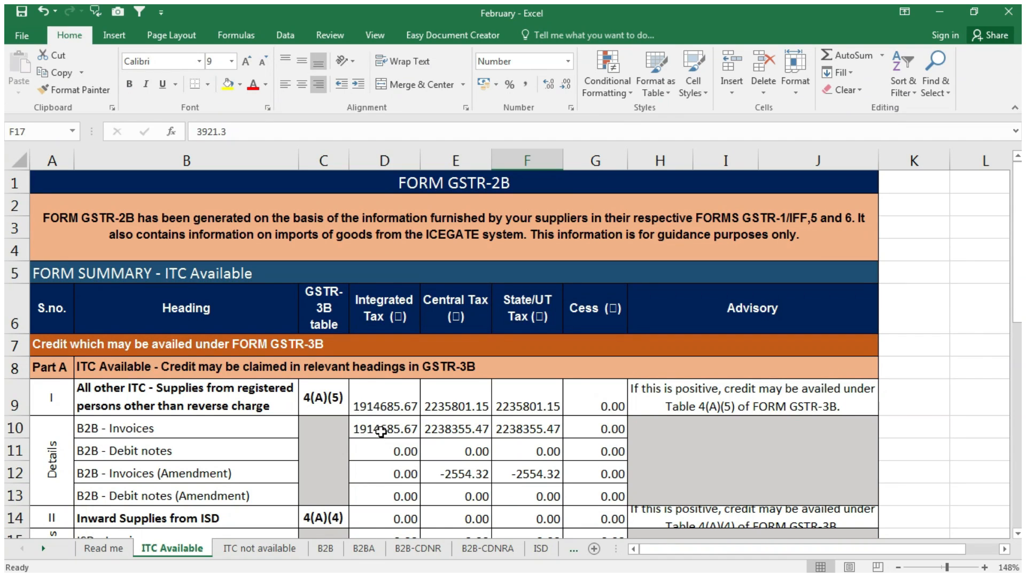
{"action": "left_click", "coordinate": [380, 431]}
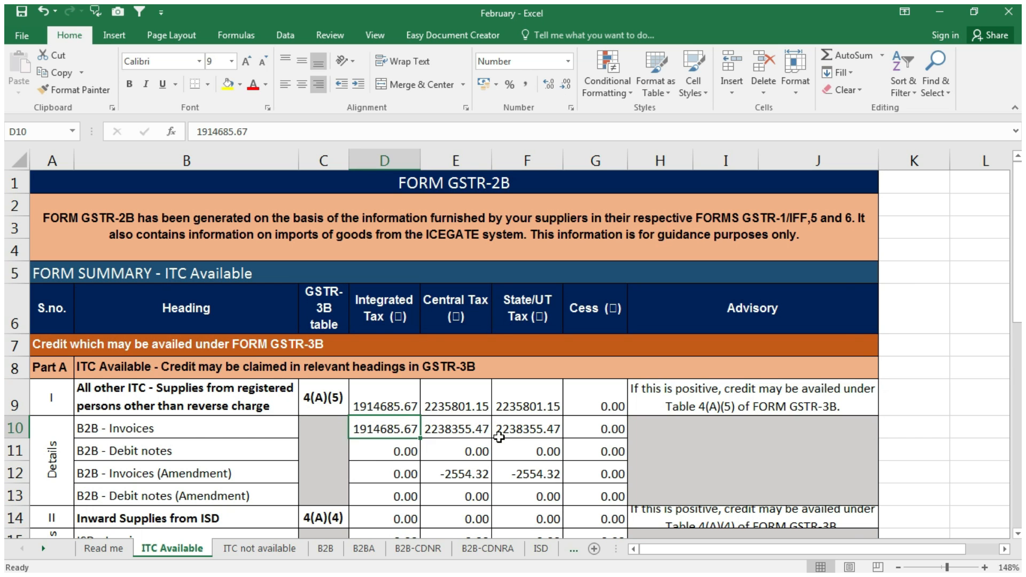
{"action": "key", "text": "alt+Tab"}
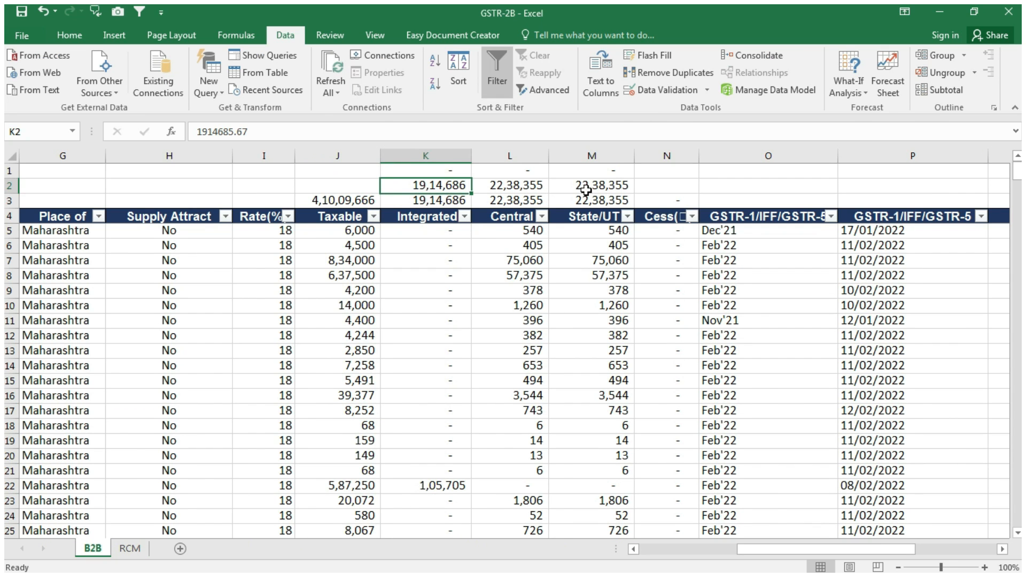
{"action": "key", "text": "alt+Tab"}
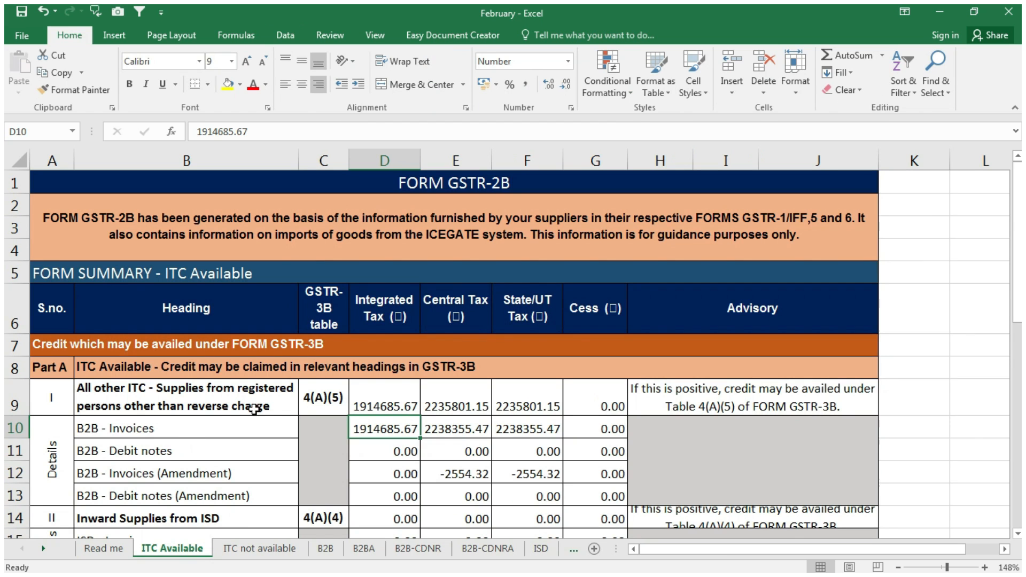
Examine the amended invoice on the February workbook's B2BA sheet, from its original invoice number and date across to its tax amounts
{"action": "left_click", "coordinate": [363, 553]}
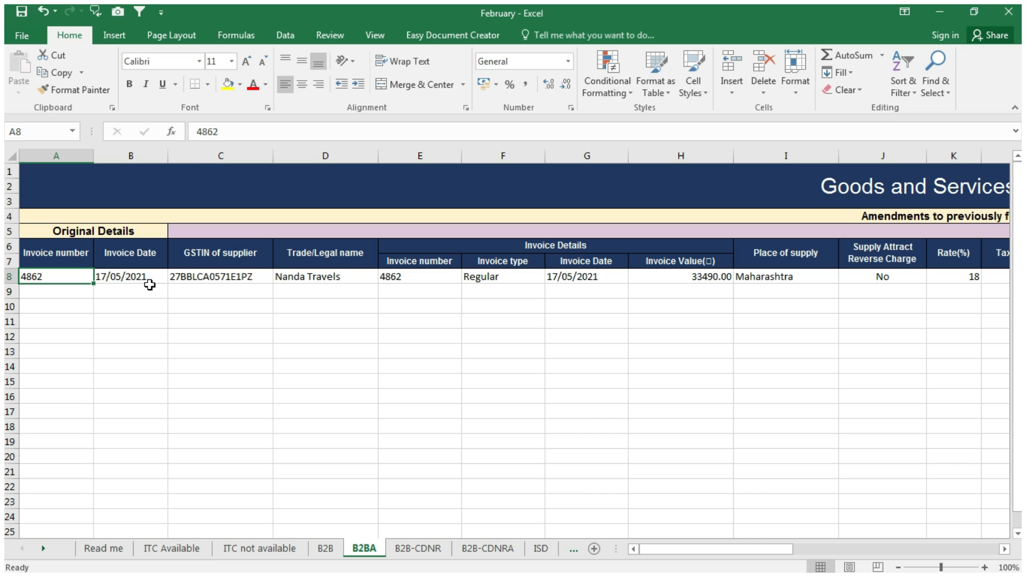
{"action": "left_click_drag", "start_coordinate": [46, 261], "coordinate": [275, 281]}
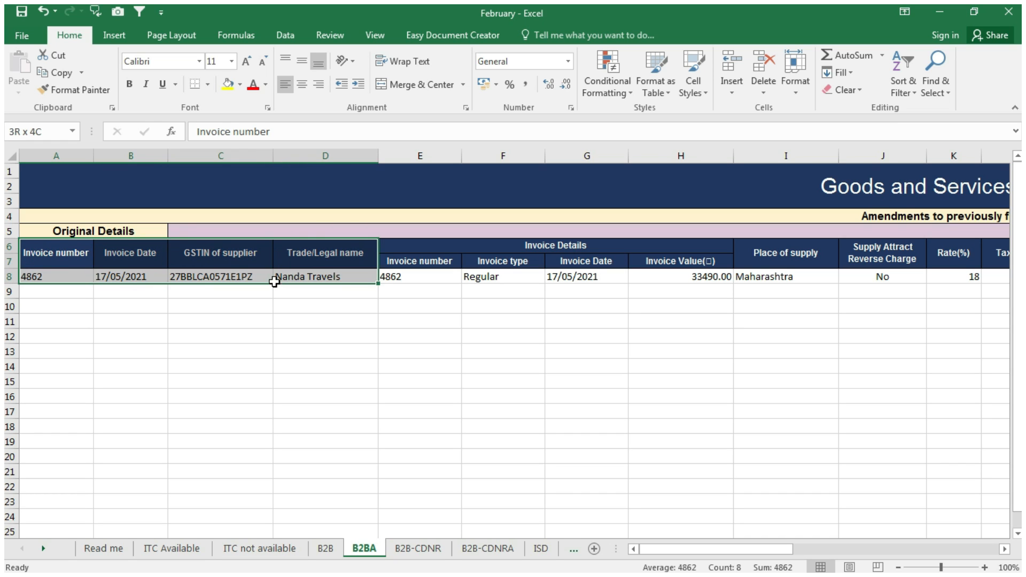
{"action": "left_click", "coordinate": [193, 294]}
{"action": "left_click", "coordinate": [57, 276]}
{"action": "left_click", "coordinate": [131, 276]}
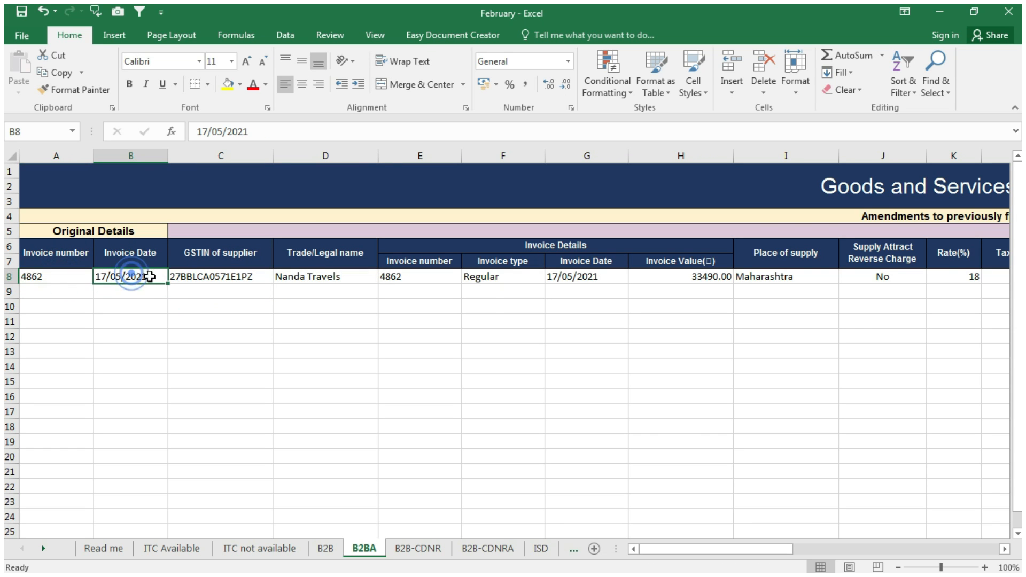
{"action": "key", "text": "Right"}
{"action": "key", "text": "Right"}
{"action": "key", "text": "Right"}
{"action": "key", "text": "Right"}
{"action": "key", "text": "Right"}
{"action": "key", "text": "Right"}
{"action": "key", "text": "Right"}
{"action": "key", "text": "Right"}
{"action": "key", "text": "Right"}
{"action": "key", "text": "Right"}
{"action": "key", "text": "Right"}
{"action": "key", "text": "Right"}
{"action": "key", "text": "Right"}
{"action": "key", "text": "Right"}
{"action": "key", "text": "Right"}
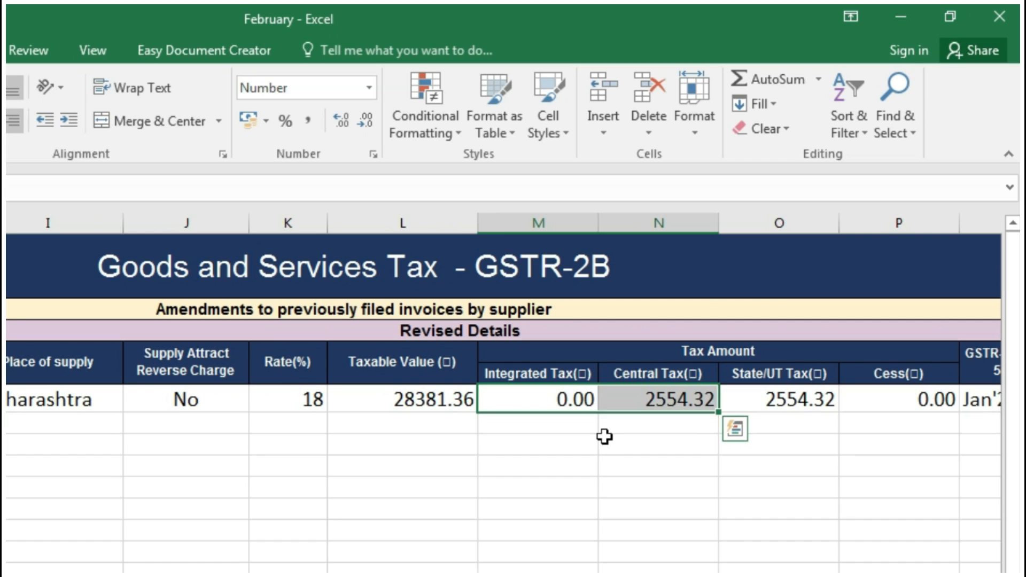
Enter 5108.64 in N10 beneath the amended invoice's Central Tax and check it against the Central and State/UT Tax amounts
{"action": "left_click", "coordinate": [722, 305]}
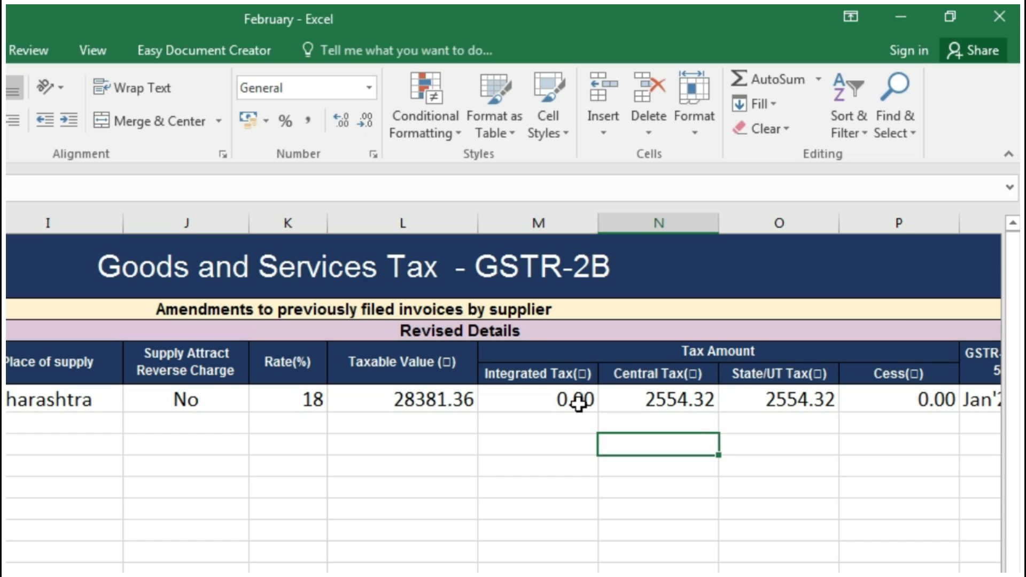
{"action": "left_click_drag", "start_coordinate": [619, 398], "coordinate": [778, 395]}
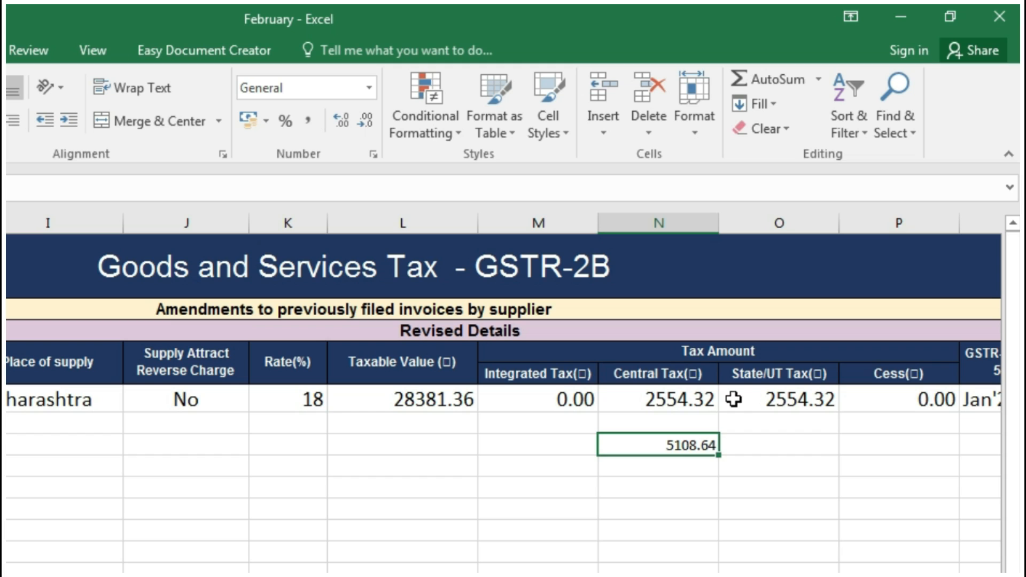
{"action": "left_click", "coordinate": [671, 460]}
{"action": "left_click", "coordinate": [780, 448]}
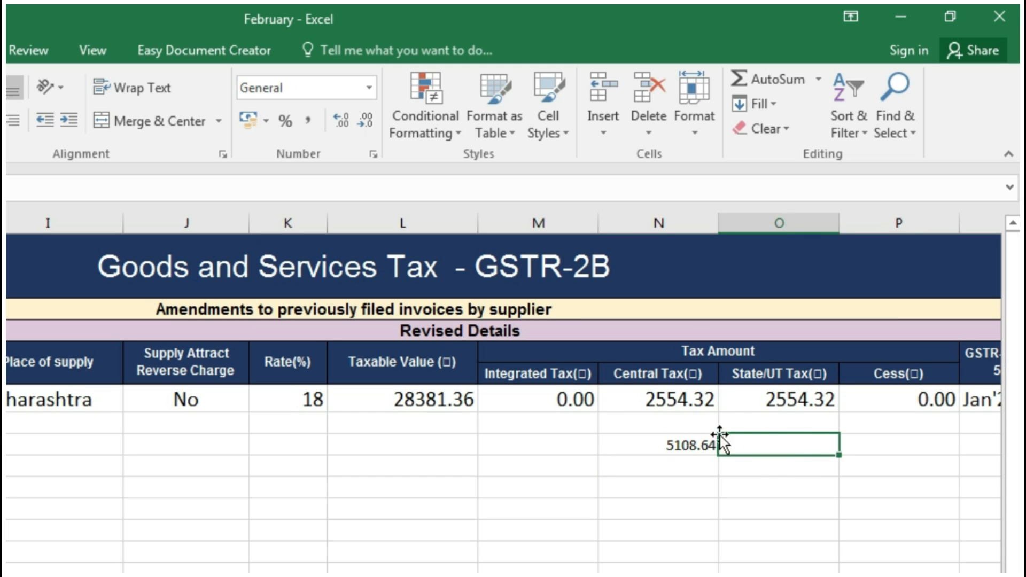
{"action": "left_click_drag", "start_coordinate": [380, 406], "coordinate": [668, 408]}
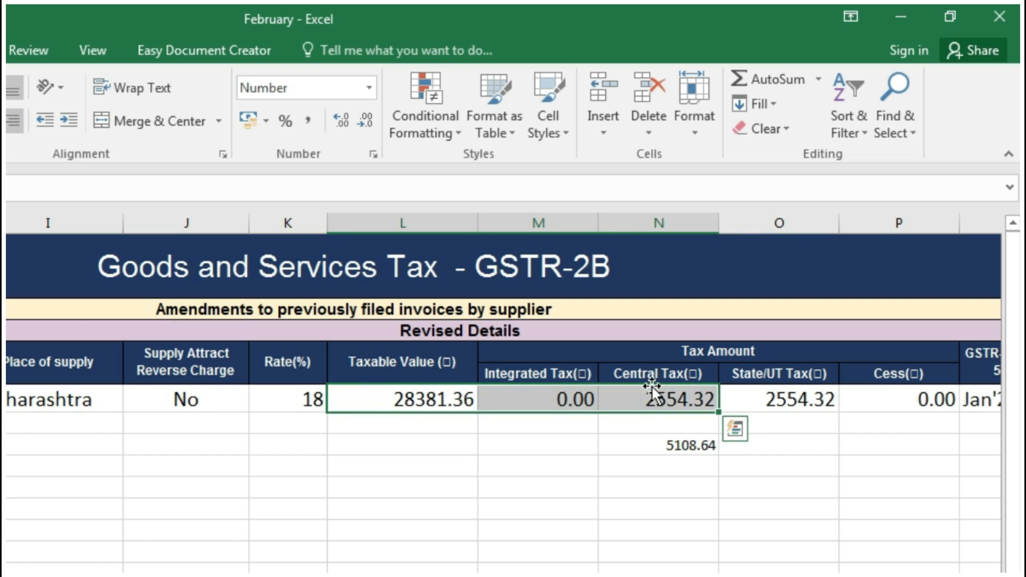
{"action": "left_click", "coordinate": [674, 400]}
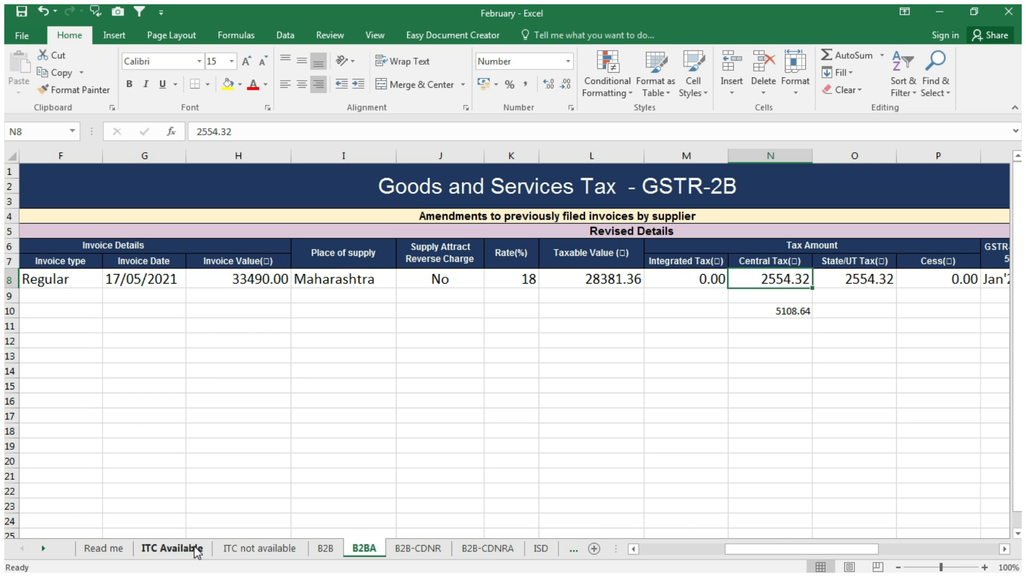
Check the Central and State/UT Tax amounts in the B2B - Invoices (Amendment) row of the ITC Available sheet
{"action": "left_click", "coordinate": [187, 548]}
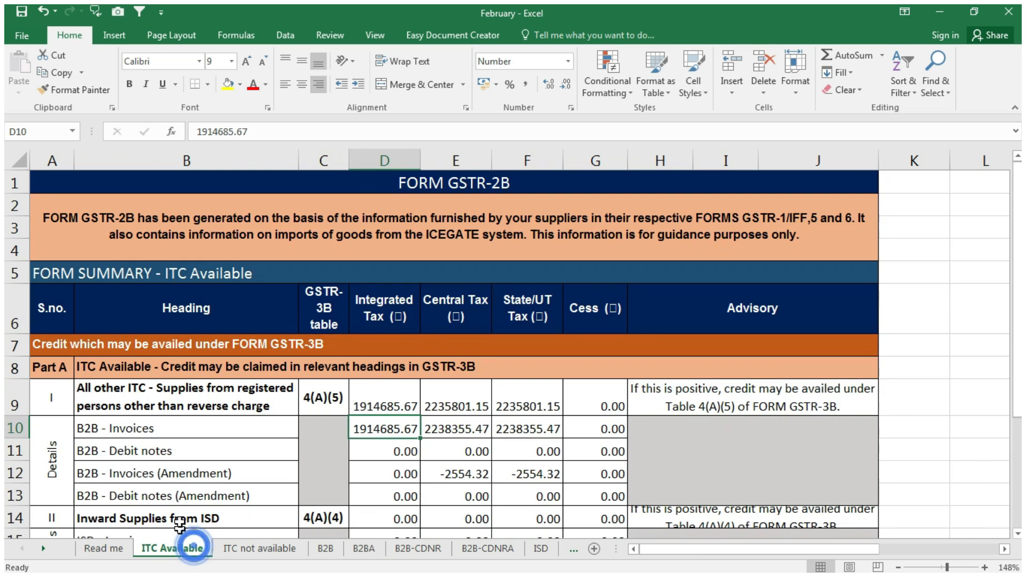
{"action": "scroll", "coordinate": [436, 446], "scroll_direction": "down", "scroll_amount": 2}
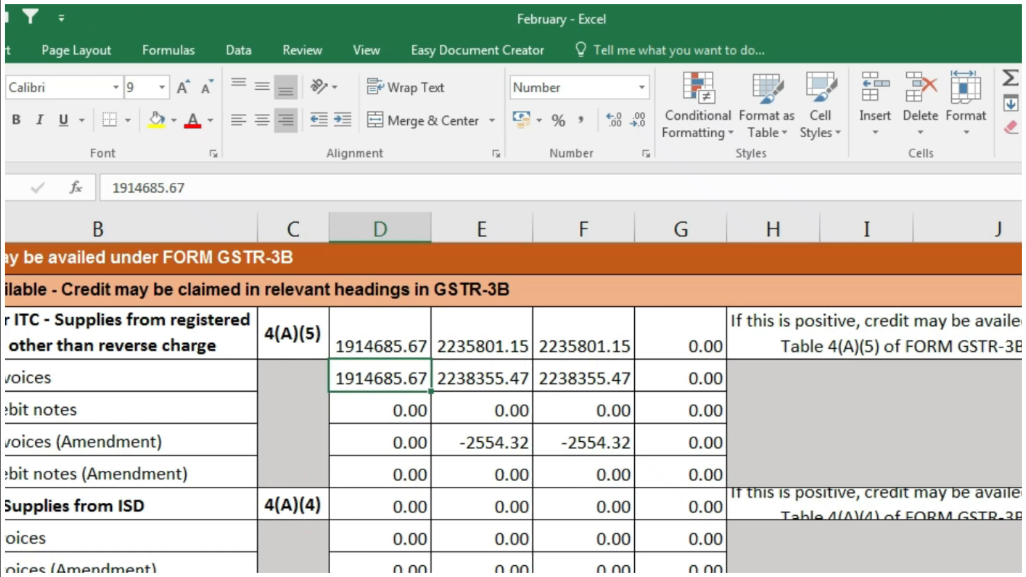
{"action": "left_click", "coordinate": [24, 450]}
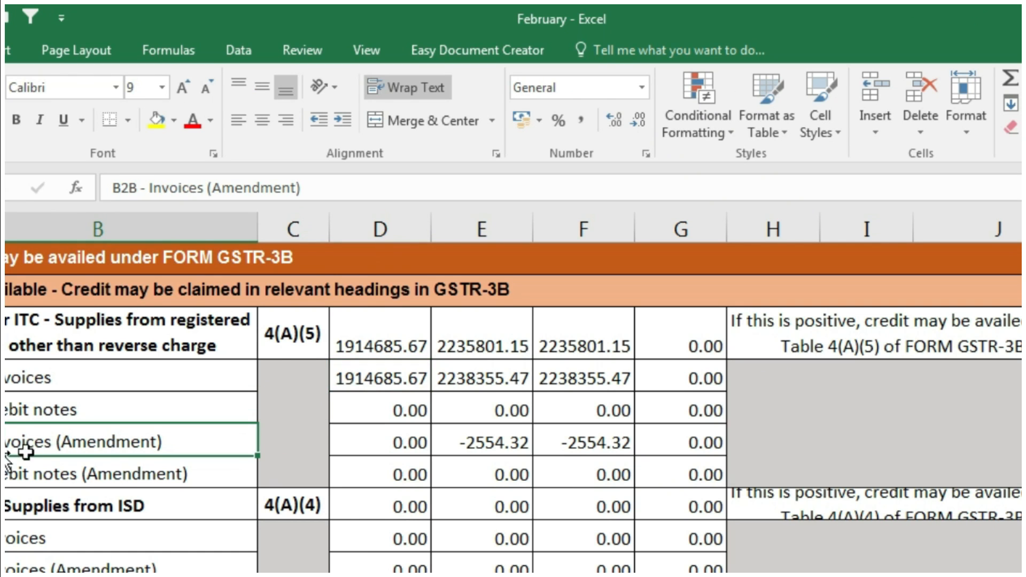
{"action": "left_click", "coordinate": [496, 433]}
{"action": "left_click", "coordinate": [594, 438]}
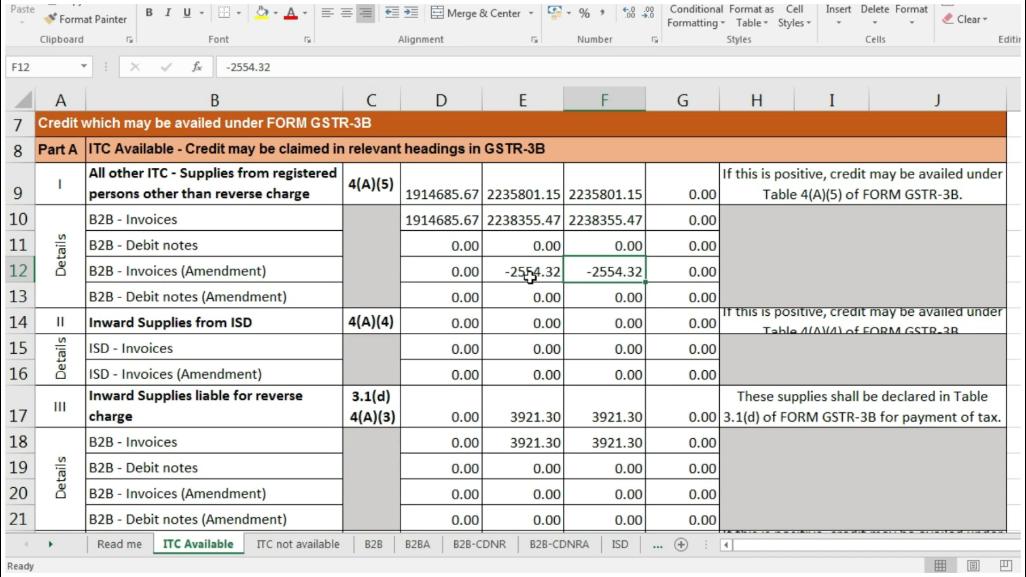
{"action": "left_click", "coordinate": [529, 275]}
{"action": "left_click", "coordinate": [603, 269]}
Verify the All other ITC State/UT Tax total in F9 against the sum of F10:F12, and check the matching Central Tax cells
{"action": "left_click", "coordinate": [594, 181]}
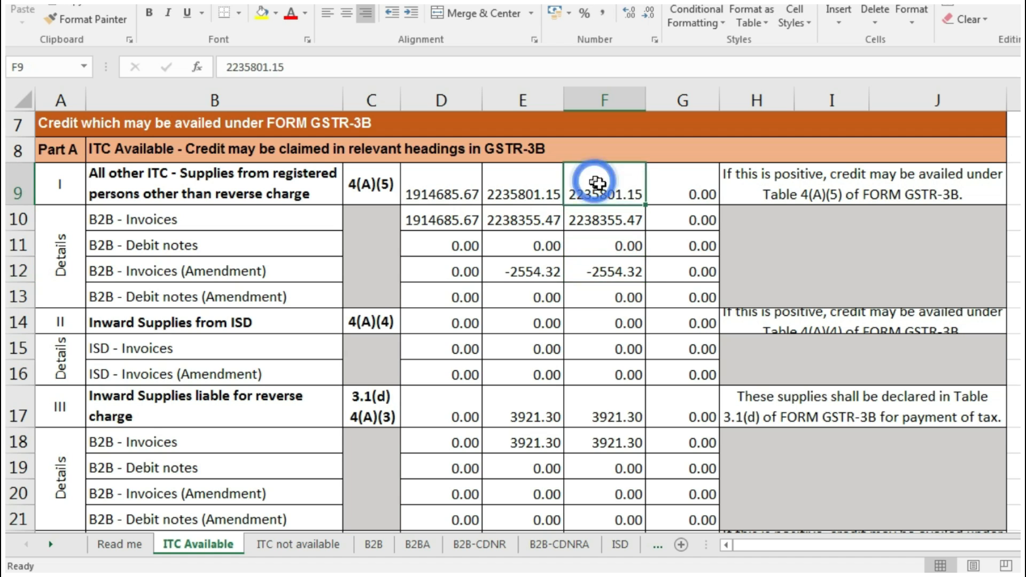
{"action": "left_click", "coordinate": [611, 219]}
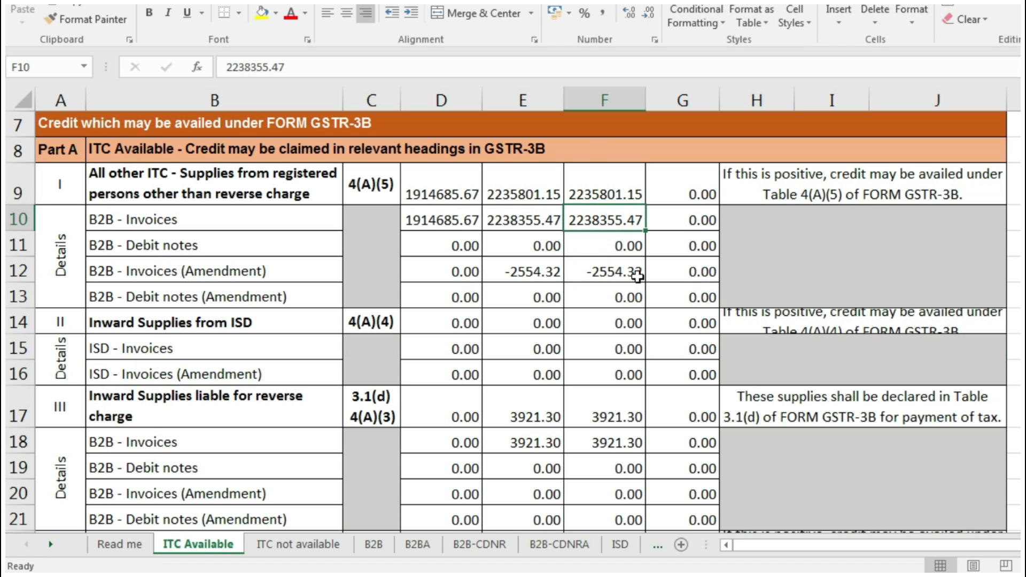
{"action": "left_click", "coordinate": [618, 272]}
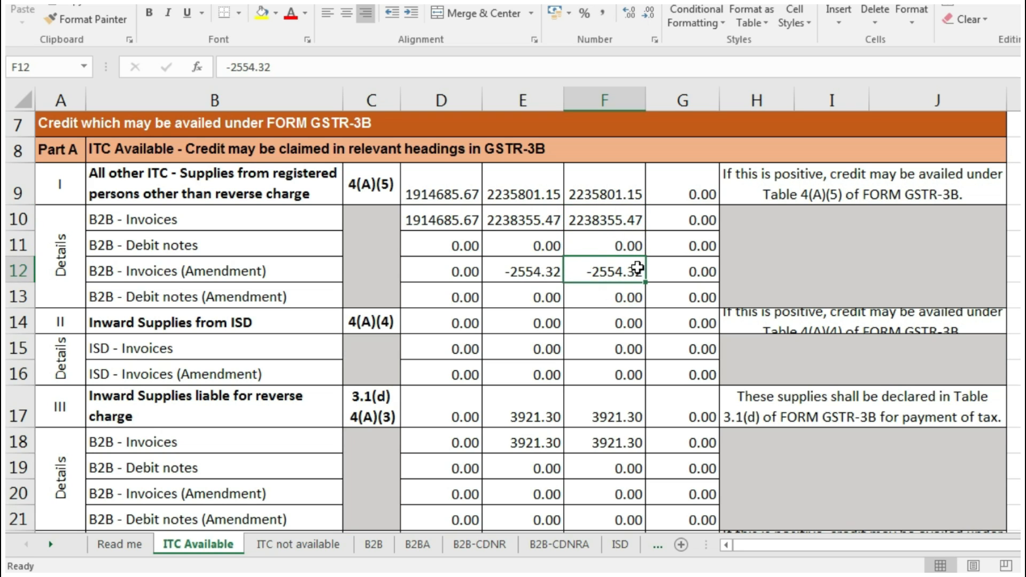
{"action": "left_click", "coordinate": [600, 219]}
{"action": "left_click_drag", "start_coordinate": [599, 220], "coordinate": [603, 270]}
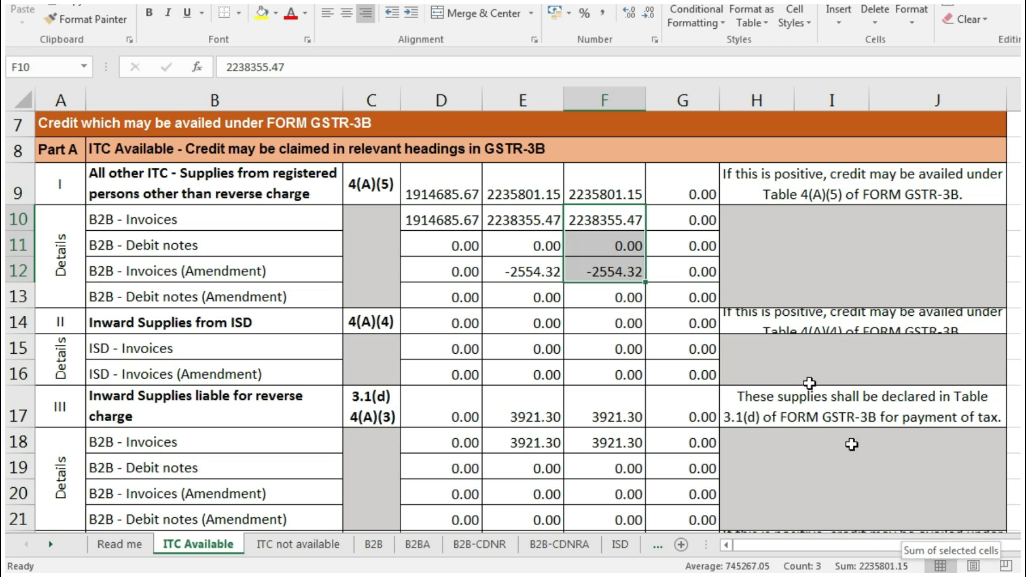
{"action": "left_click", "coordinate": [582, 183]}
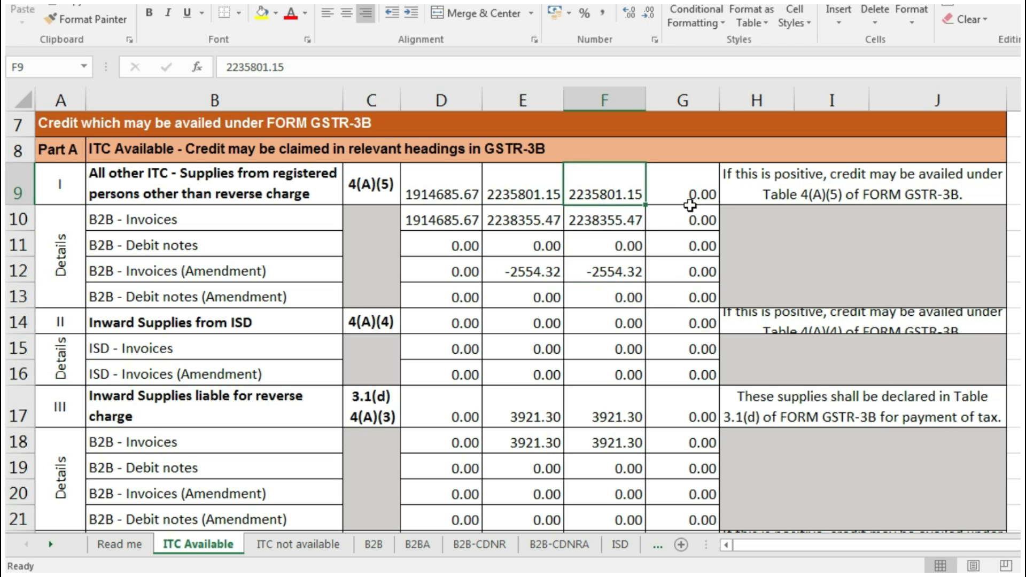
{"action": "key", "text": "Left"}
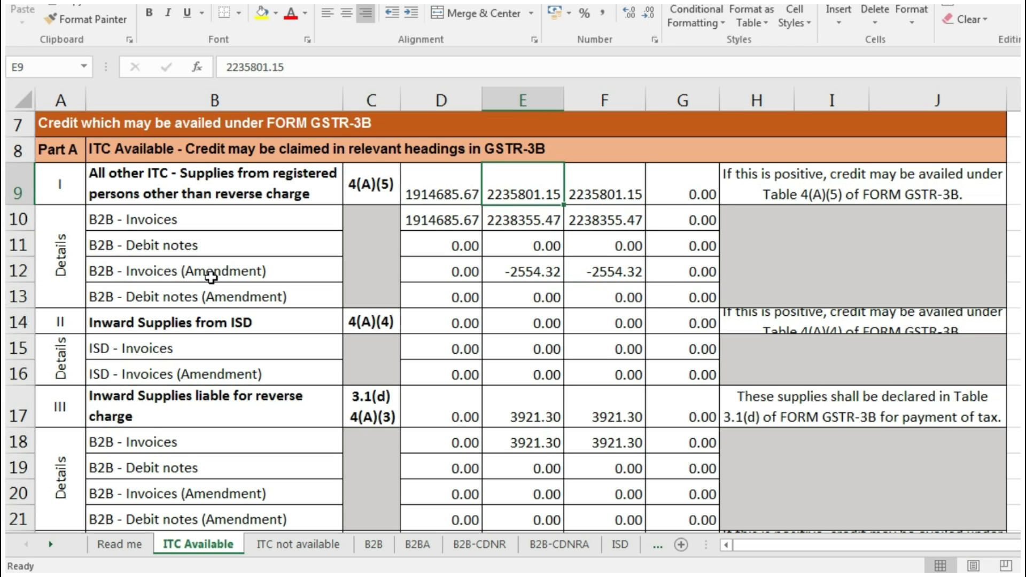
{"action": "left_click", "coordinate": [527, 267]}
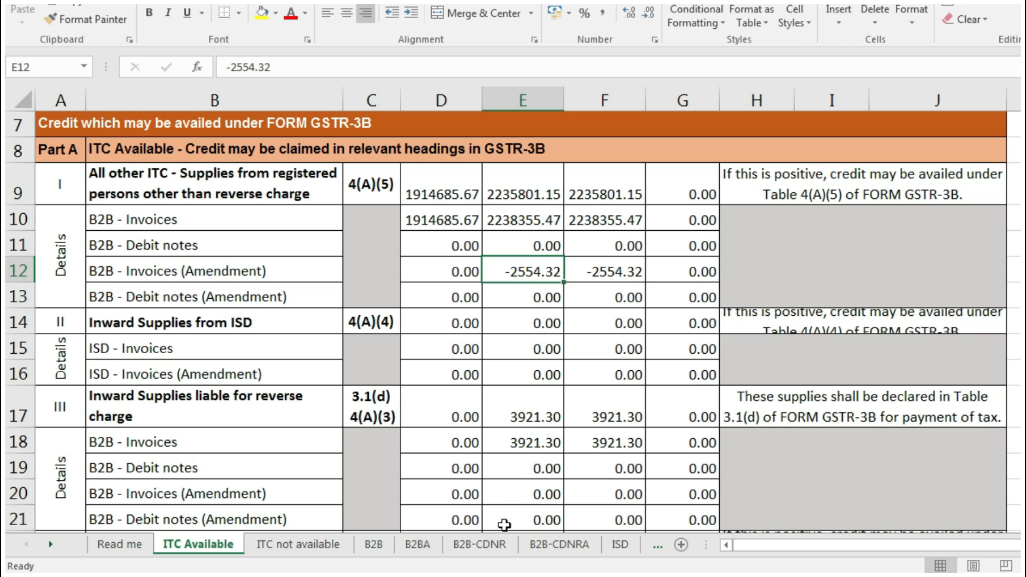
Copy the whole credit/debit note table on the B2B-CDNR sheet, headings included, starting from the GSTIN of supplier heading
{"action": "left_click", "coordinate": [491, 546]}
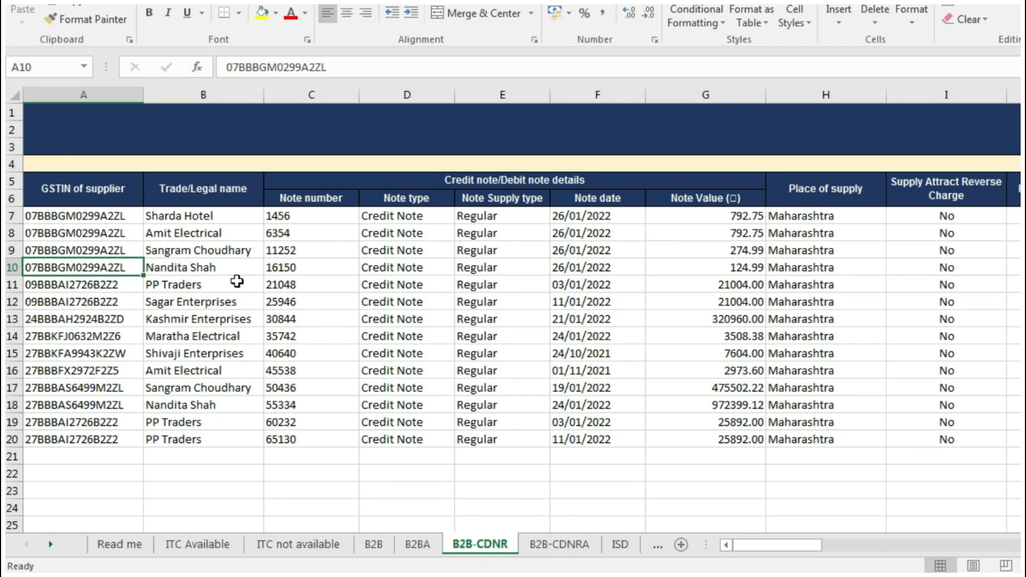
{"action": "left_click", "coordinate": [79, 195]}
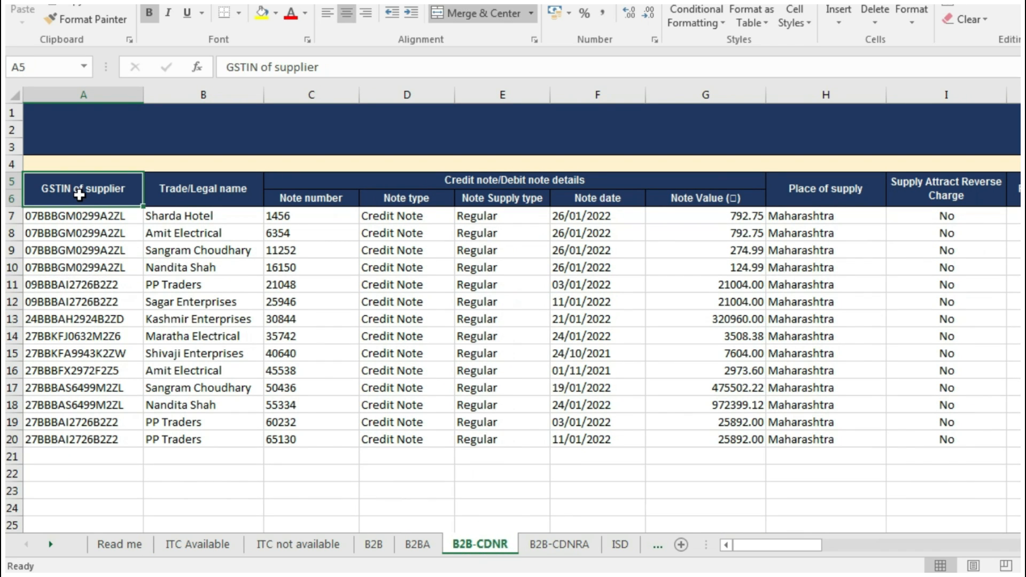
{"action": "key", "text": "ctrl+shift+Right"}
{"action": "key", "text": "ctrl+shift+Right"}
{"action": "key", "text": "ctrl+shift+Right"}
{"action": "key", "text": "ctrl+shift+Right"}
{"action": "key", "text": "ctrl+shift+Right"}
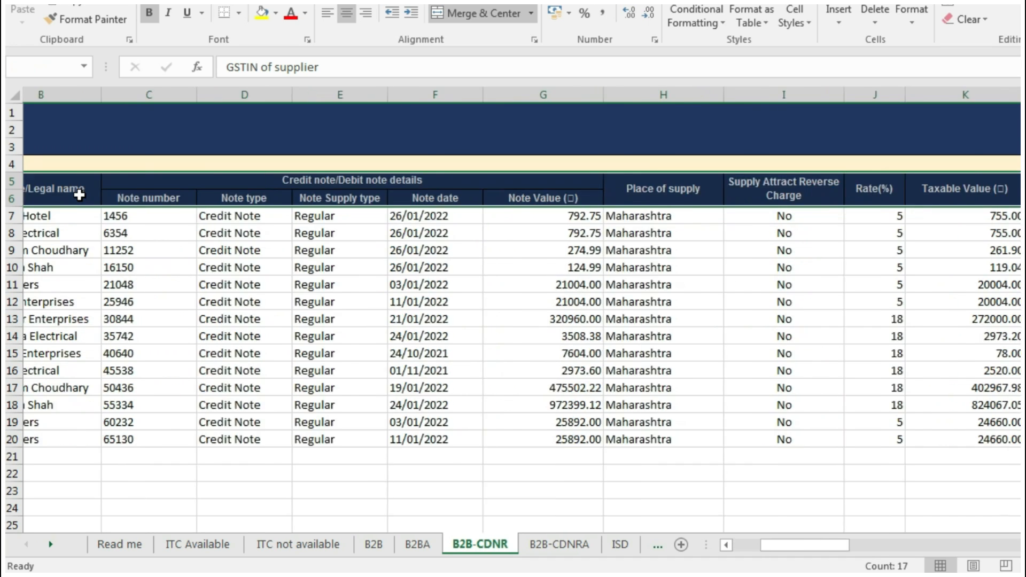
{"action": "key", "text": "ctrl+shift+Down"}
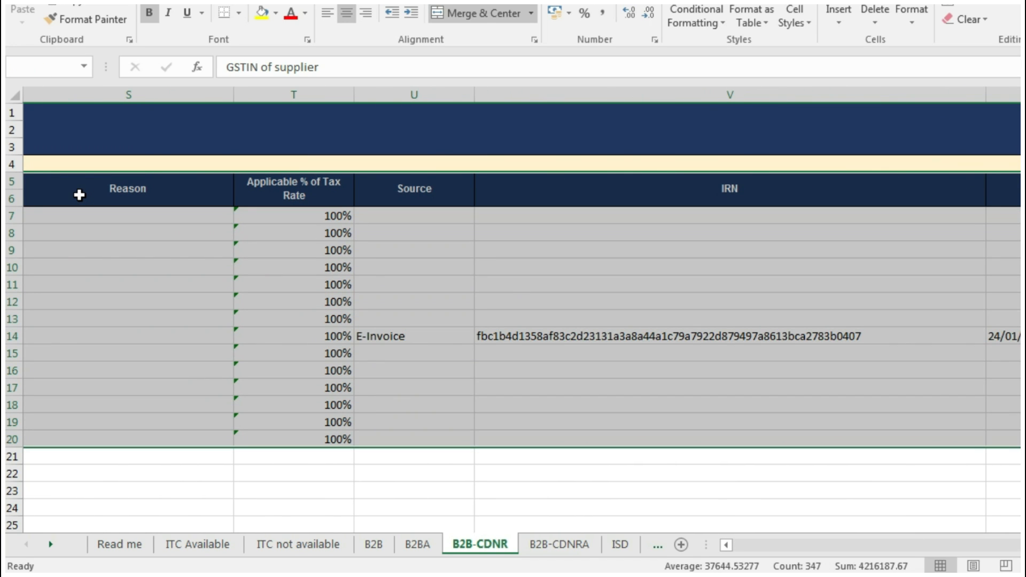
{"action": "key", "text": "ctrl+c"}
Paste the copied credit note table at A3 of a new sheet after RCM in the reconciliation workbook
{"action": "key", "text": "ctrl+Tab"}
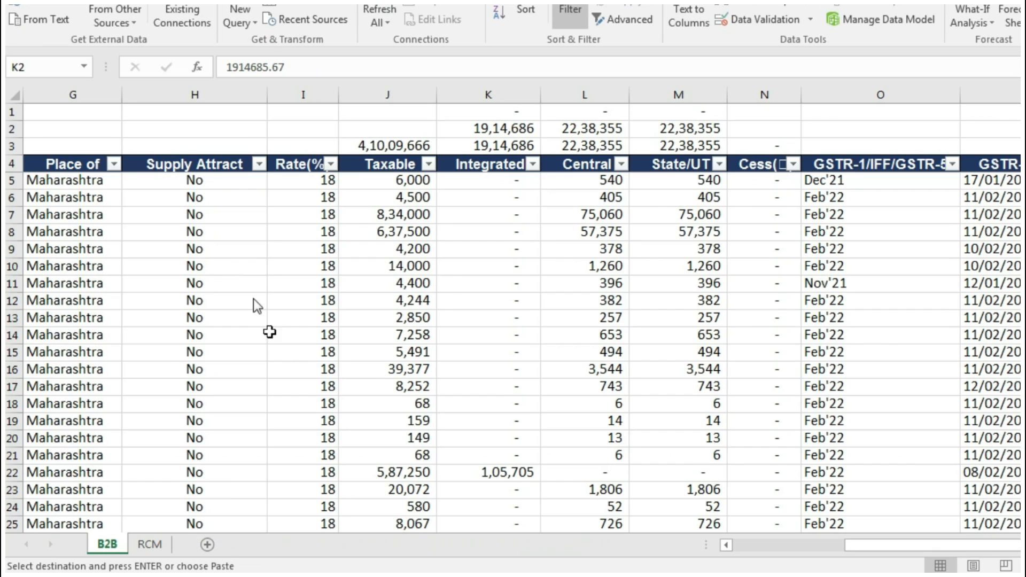
{"action": "left_click", "coordinate": [150, 543]}
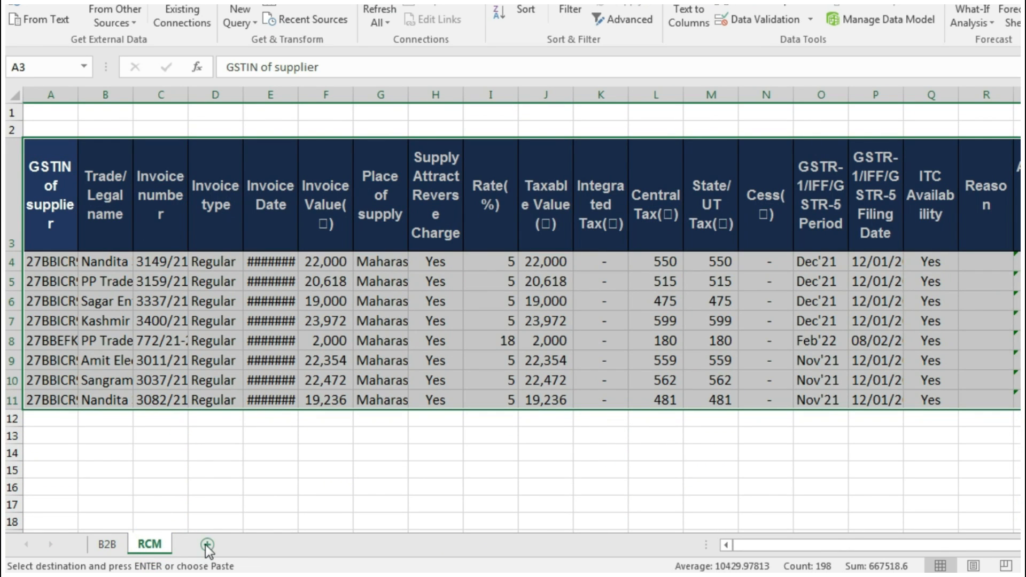
{"action": "left_click", "coordinate": [206, 544]}
{"action": "left_click", "coordinate": [71, 163]}
{"action": "left_click", "coordinate": [61, 146]}
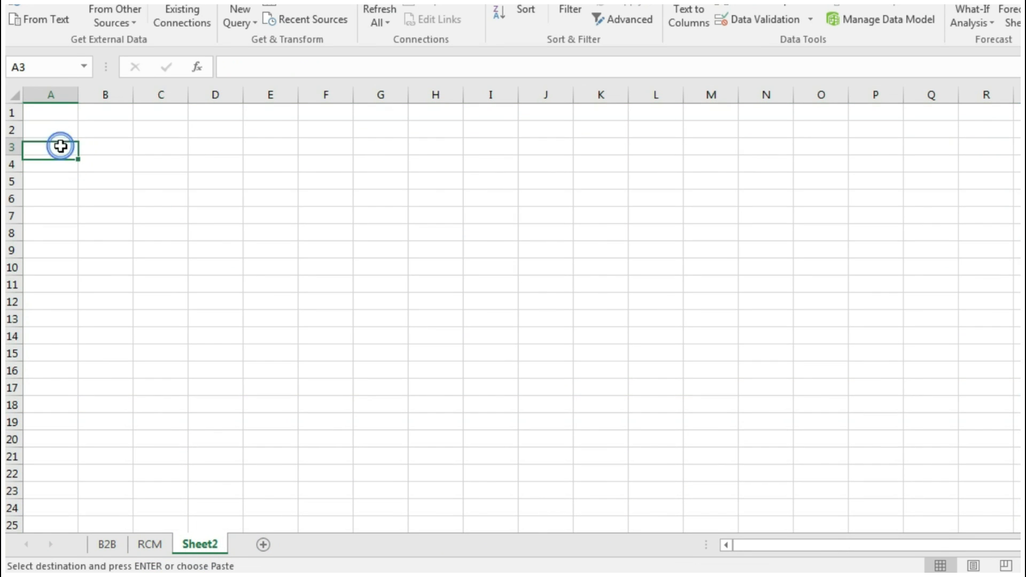
{"action": "key", "text": "Return"}
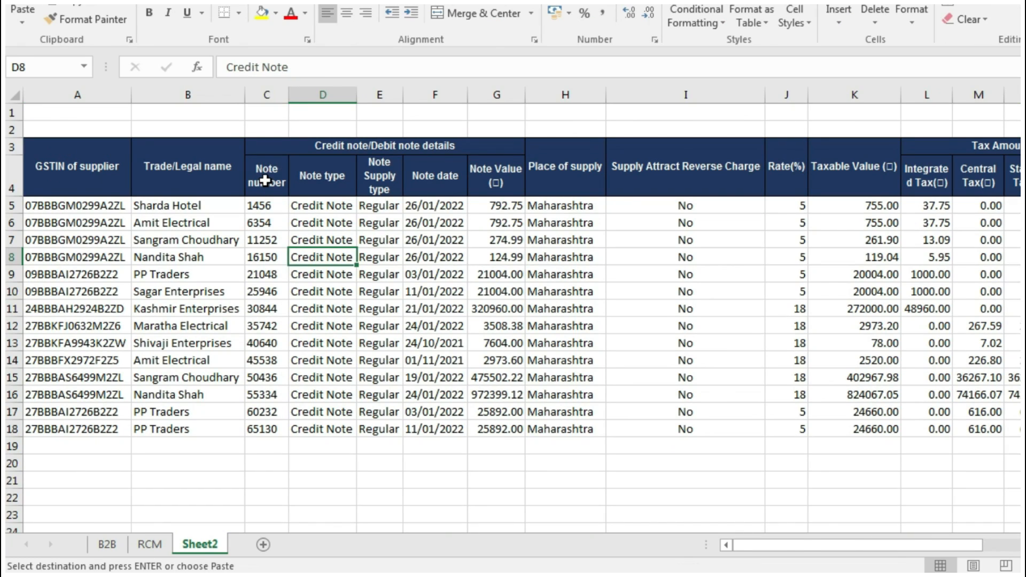
Copy the note detail and tax sub-headings from row 4 over the merged group headings at C3 and L3
{"action": "left_click_drag", "start_coordinate": [265, 181], "coordinate": [489, 177]}
{"action": "key", "text": "ctrl+c"}
{"action": "left_click", "coordinate": [269, 145]}
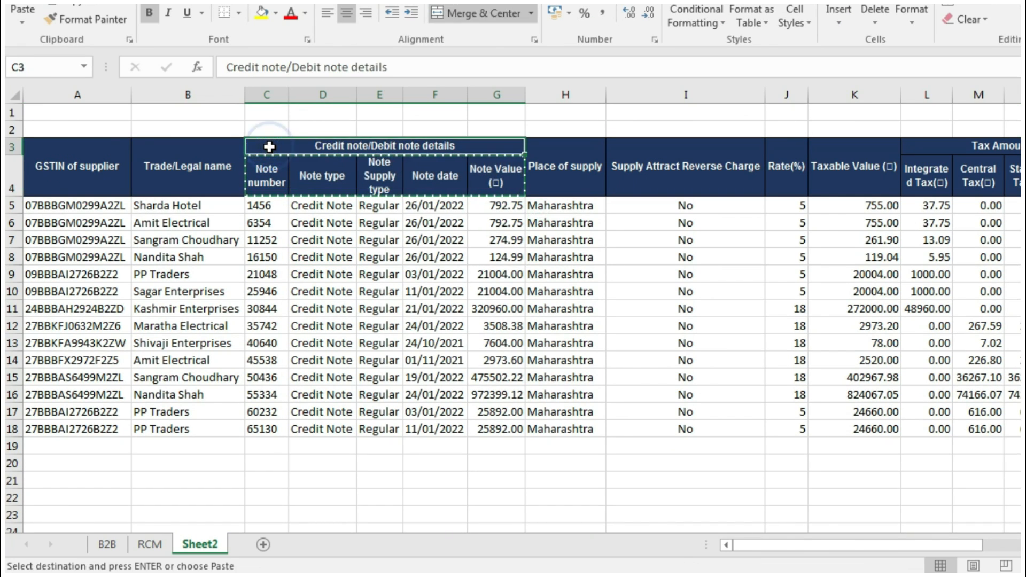
{"action": "key", "text": "ctrl+v"}
{"action": "left_click_drag", "start_coordinate": [820, 547], "coordinate": [891, 542]}
{"action": "left_click_drag", "start_coordinate": [597, 177], "coordinate": [743, 183]}
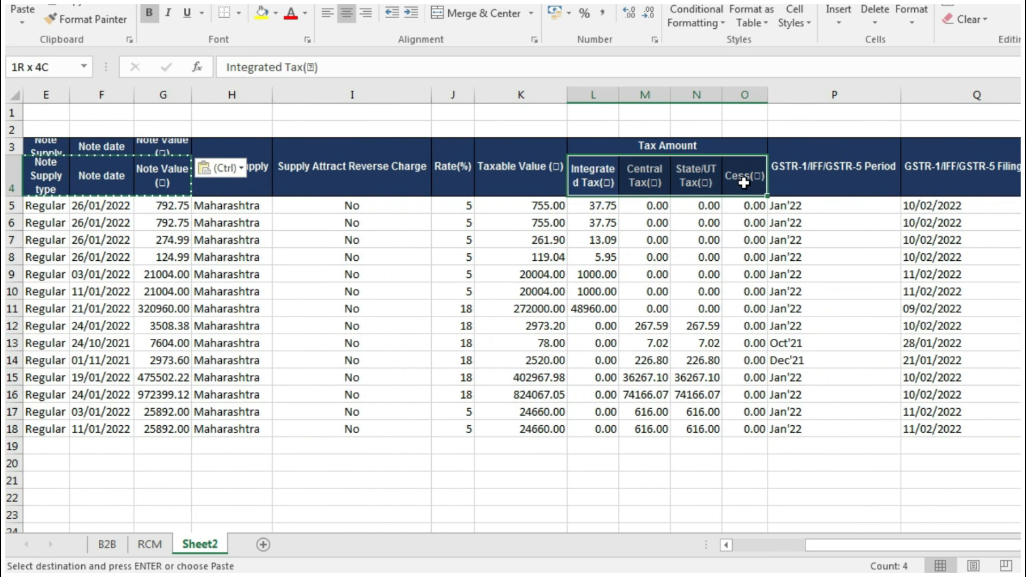
{"action": "key", "text": "ctrl+c"}
{"action": "left_click", "coordinate": [595, 150]}
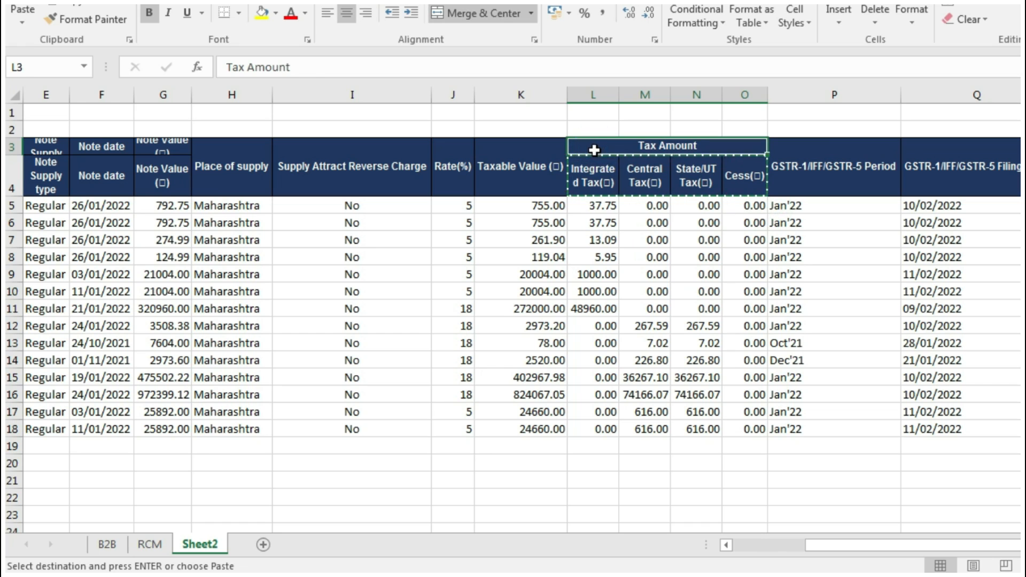
{"action": "key", "text": "ctrl+v"}
Delete the duplicate heading row 4 so the table keeps a single heading row
{"action": "left_click", "coordinate": [15, 179]}
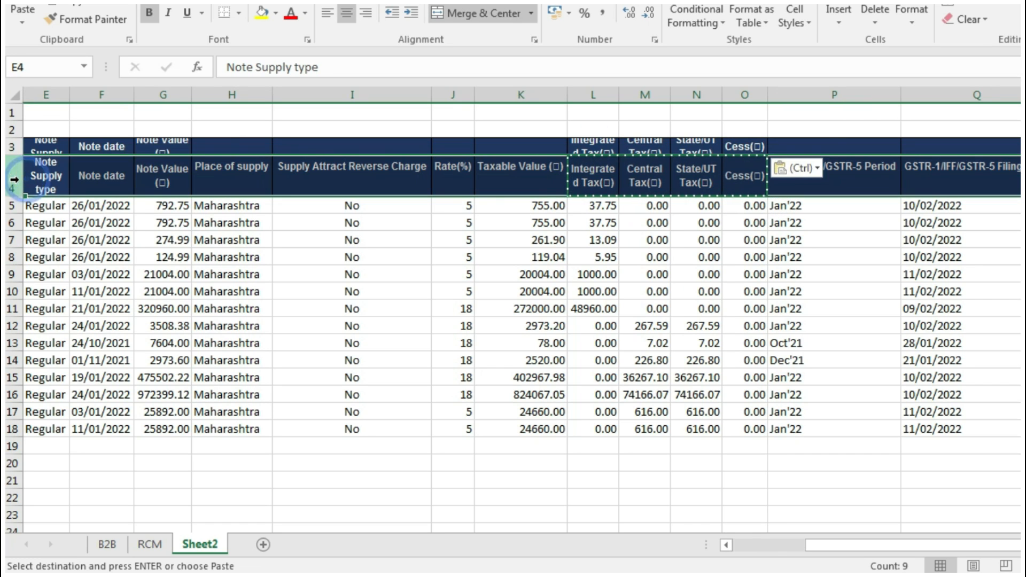
{"action": "right_click", "coordinate": [14, 180]}
{"action": "left_click", "coordinate": [80, 319]}
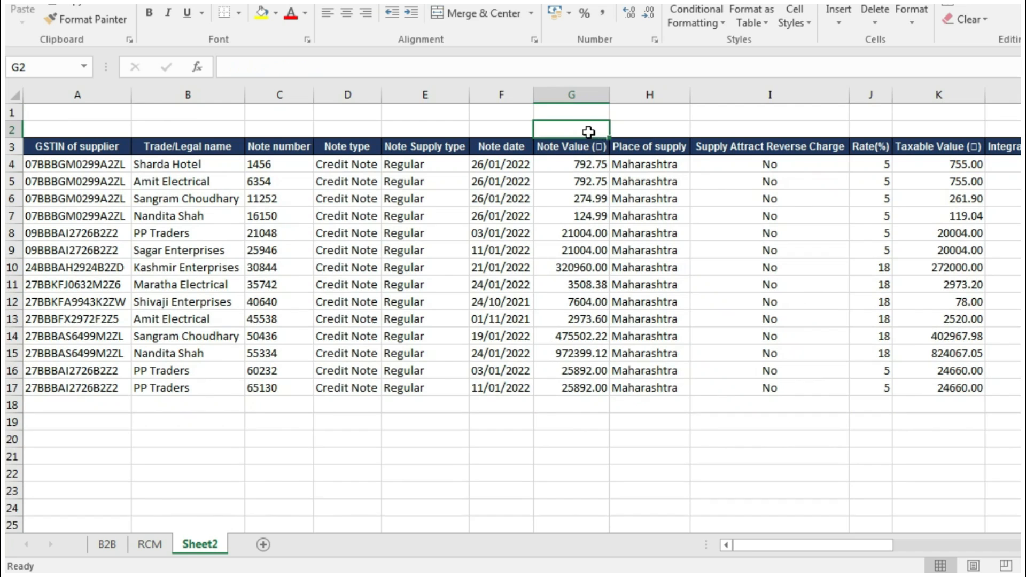
Enter =SUBTOTAL(9,G4:G17) in G2 above the Note Value column
{"action": "type", "text": "="}
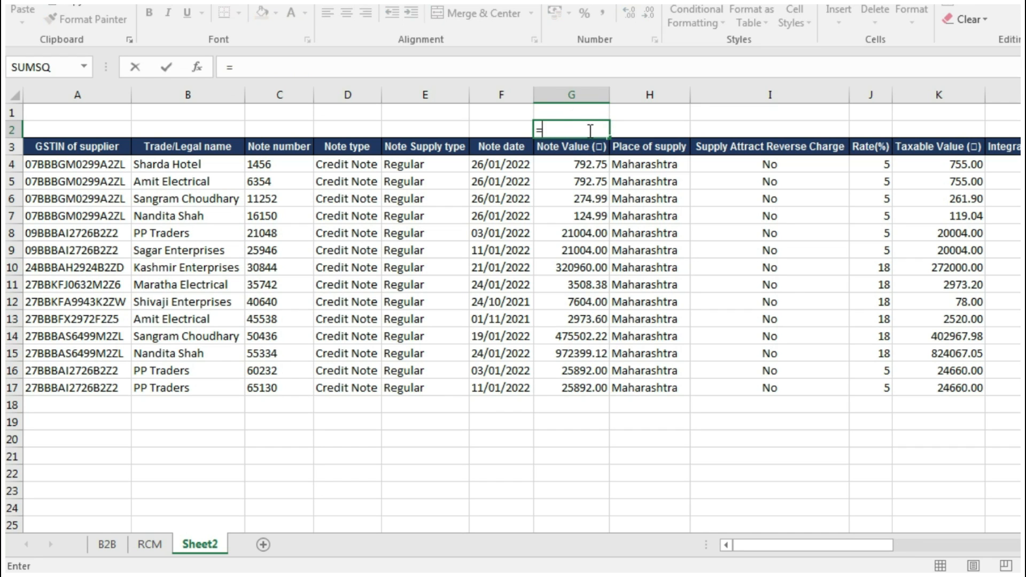
{"action": "type", "text": "SUBTO"}
{"action": "key", "text": "Tab"}
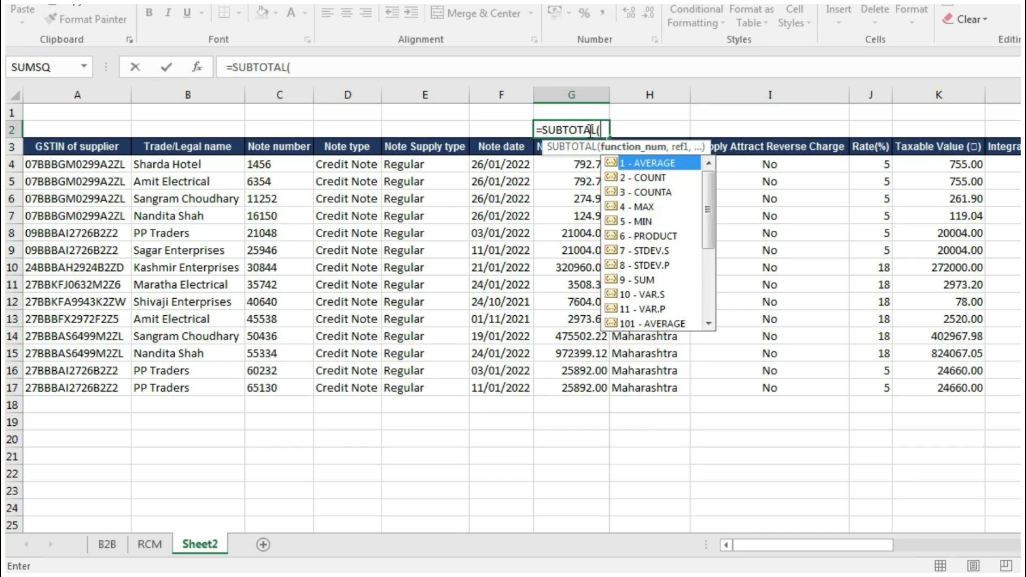
{"action": "type", "text": "9,"}
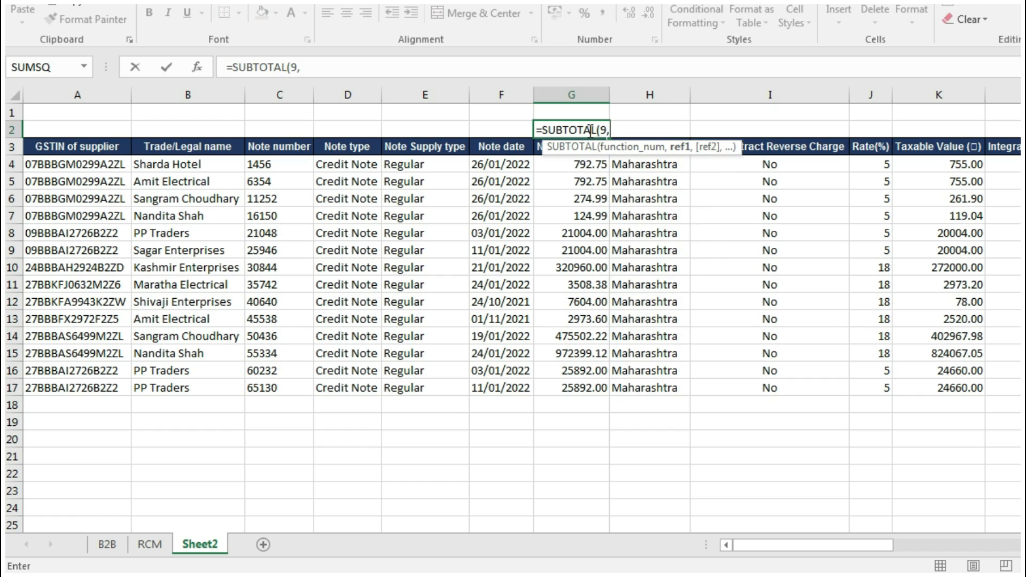
{"action": "key", "text": "Down"}
{"action": "key", "text": "Down"}
{"action": "key", "text": "ctrl+shift+Down"}
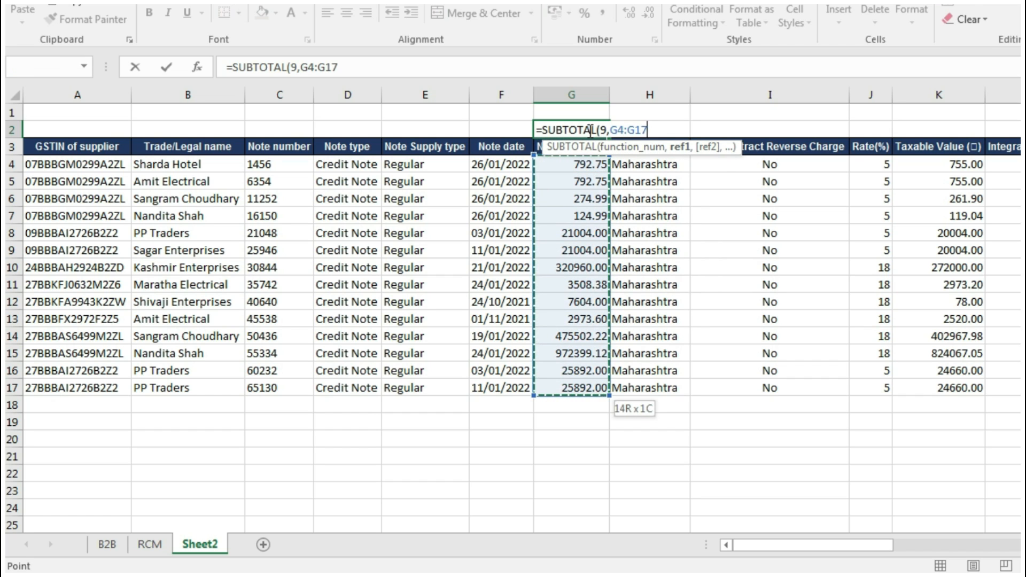
{"action": "key", "text": "Return"}
Copy the Note Value subtotal formula to K2:O2 above the Taxable Value and tax columns
{"action": "left_click", "coordinate": [590, 130]}
{"action": "key", "text": "ctrl+c"}
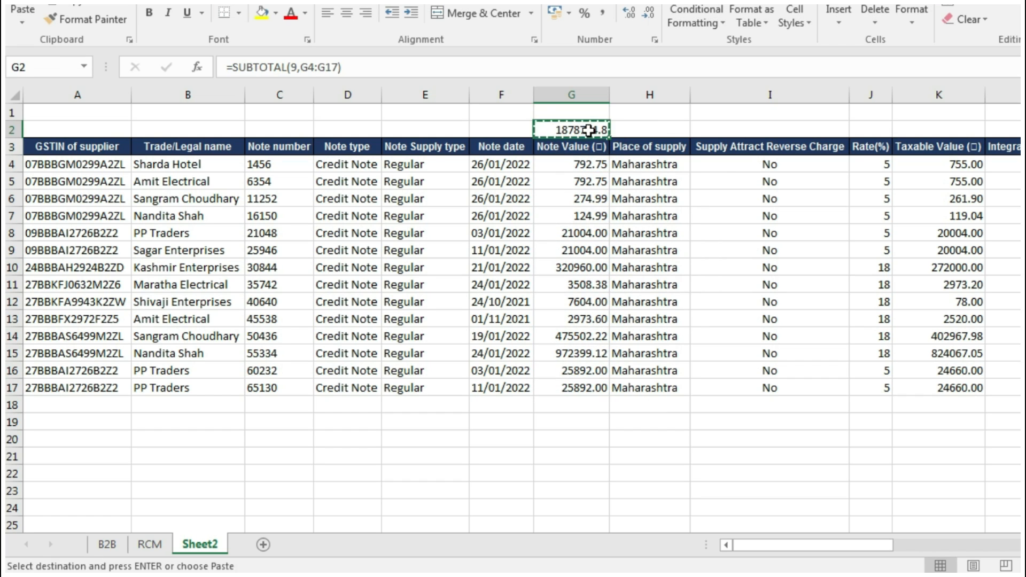
{"action": "key", "text": "Right"}
{"action": "key", "text": "Right"}
{"action": "key", "text": "Right"}
{"action": "key", "text": "Right"}
{"action": "key", "text": "shift+Right"}
{"action": "key", "text": "shift+Right"}
{"action": "key", "text": "shift+Right"}
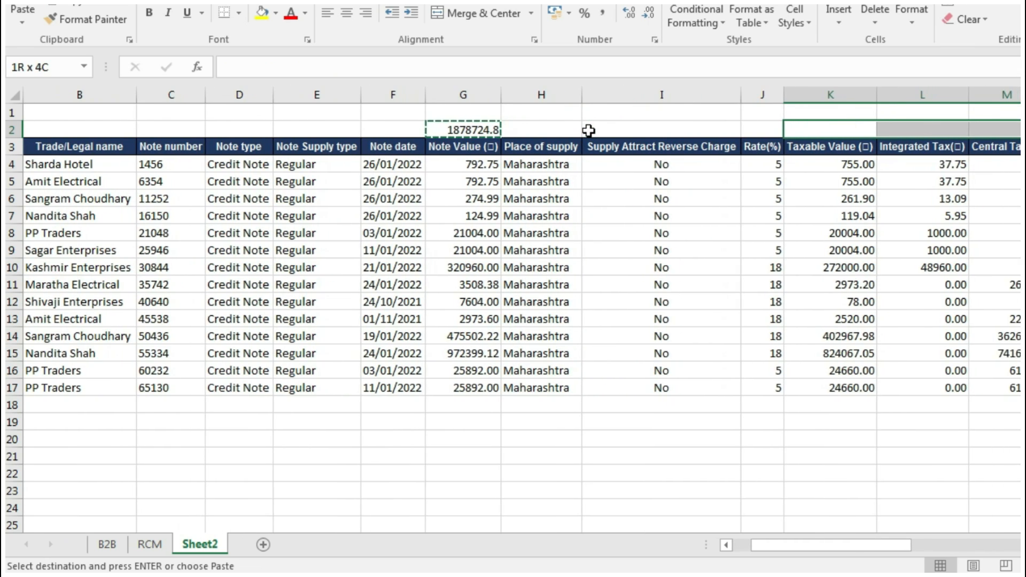
{"action": "key", "text": "ctrl+v"}
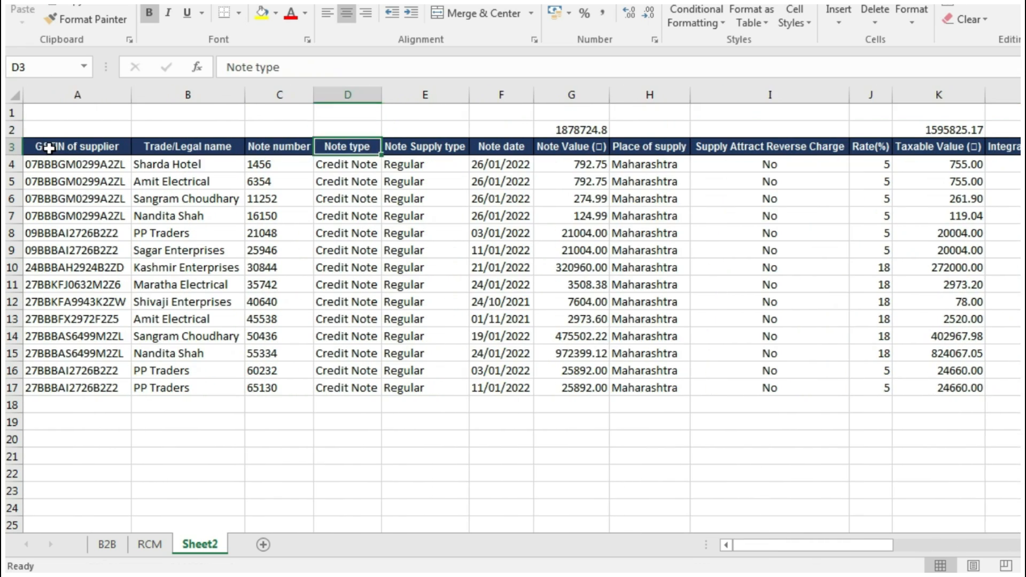
Add filters to the headings of the credit note table in row 3
{"action": "left_click", "coordinate": [48, 148]}
{"action": "key", "text": "ctrl+shift+Right"}
{"action": "key", "text": "ctrl+shift+Down"}
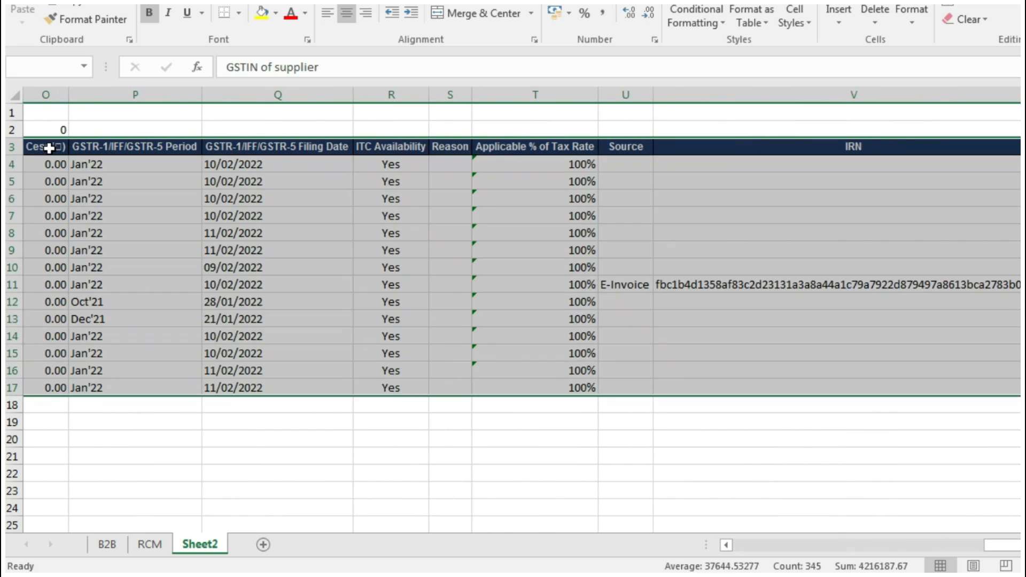
{"action": "key", "text": "ctrl+shift+l"}
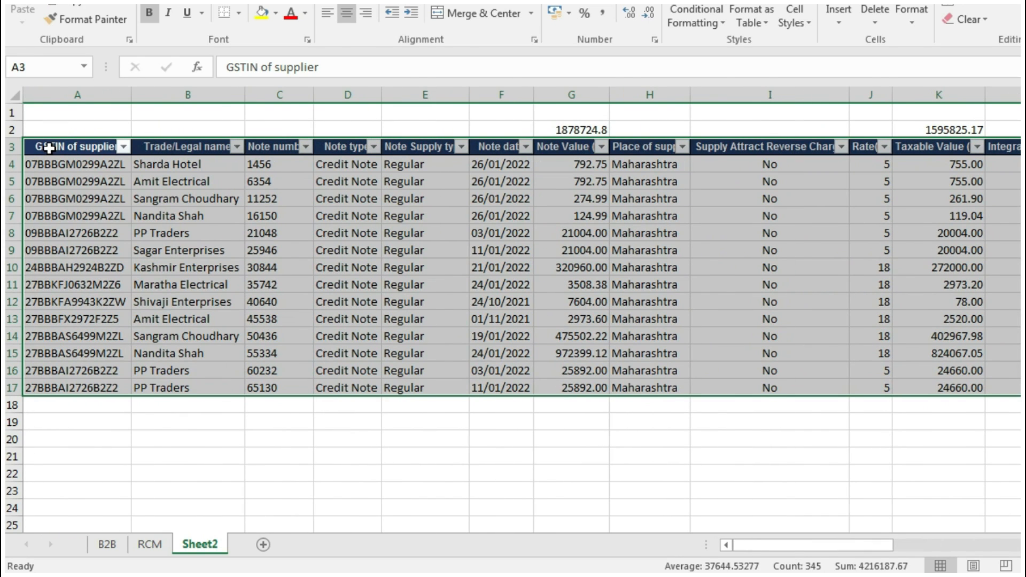
{"action": "left_click", "coordinate": [571, 198]}
Check the filter values of the Supply Attract Reverse Charge and ITC Availability columns for the credit notes
{"action": "left_click", "coordinate": [841, 147]}
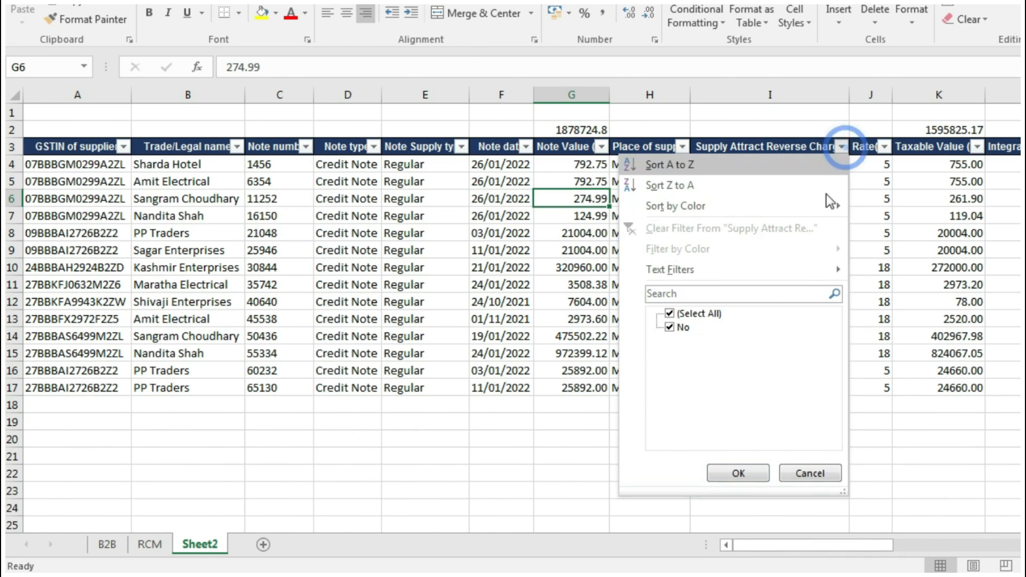
{"action": "key", "text": "Escape"}
{"action": "left_click_drag", "start_coordinate": [861, 544], "coordinate": [1023, 545]}
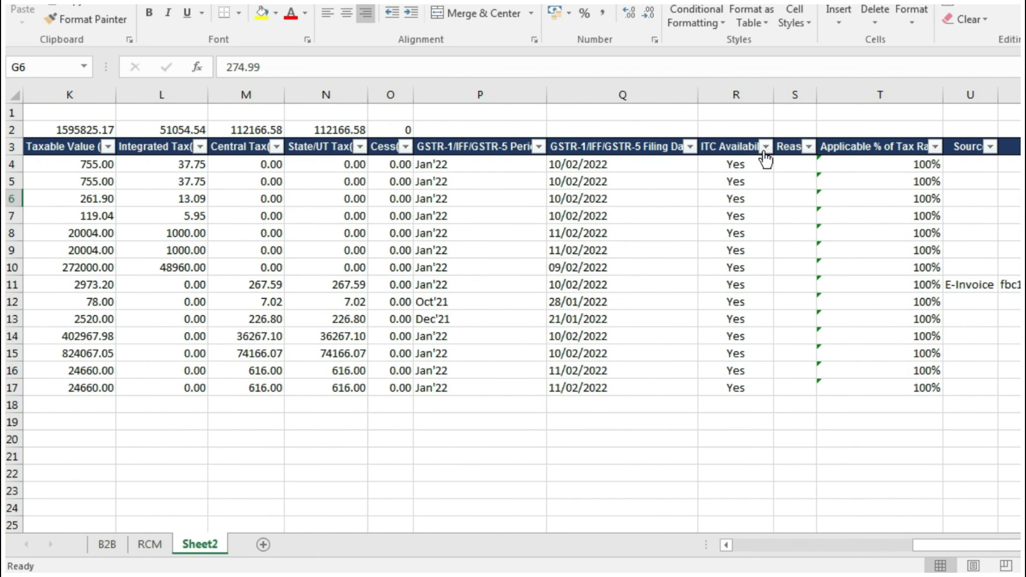
{"action": "left_click", "coordinate": [766, 146]}
{"action": "key", "text": "Escape"}
{"action": "left_click_drag", "start_coordinate": [951, 545], "coordinate": [913, 545]}
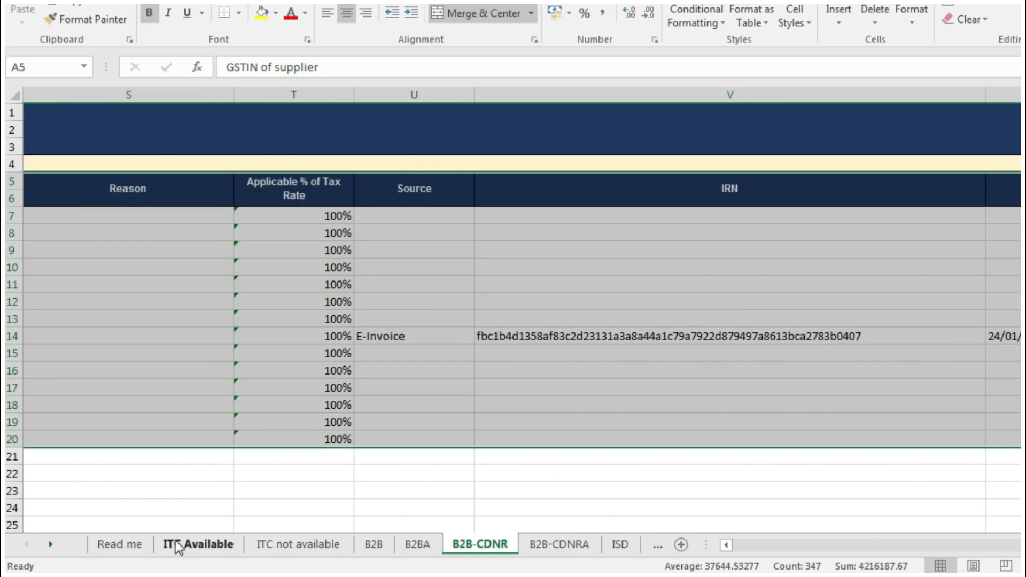
Check the B2B - Credit notes tax amounts under Part B ITC Reversal on the ITC Available sheet
{"action": "left_click", "coordinate": [176, 545]}
{"action": "scroll", "coordinate": [280, 331], "scroll_direction": "down", "scroll_amount": 5}
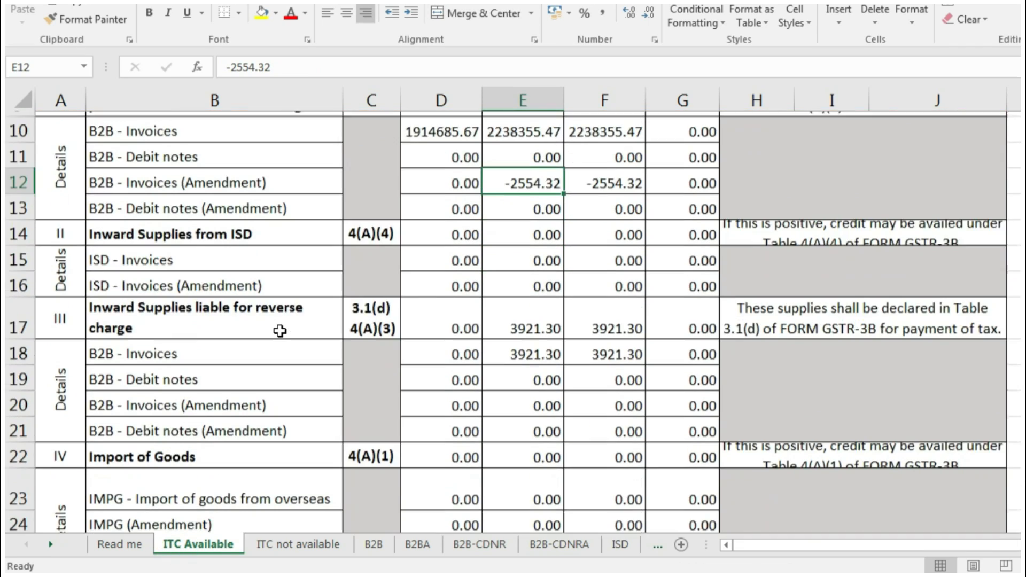
{"action": "scroll", "coordinate": [279, 330], "scroll_direction": "down", "scroll_amount": 1}
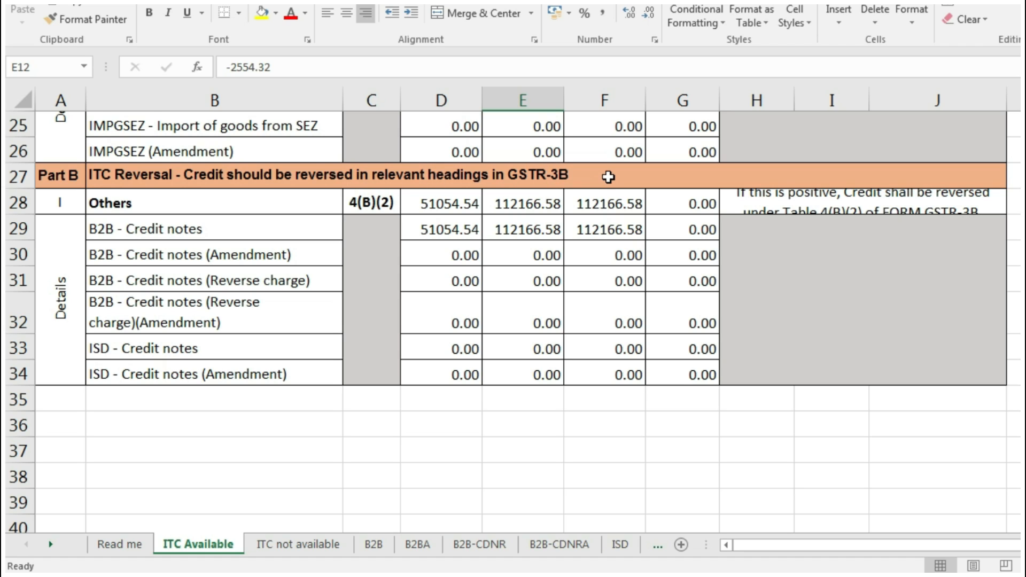
{"action": "left_click", "coordinate": [270, 235]}
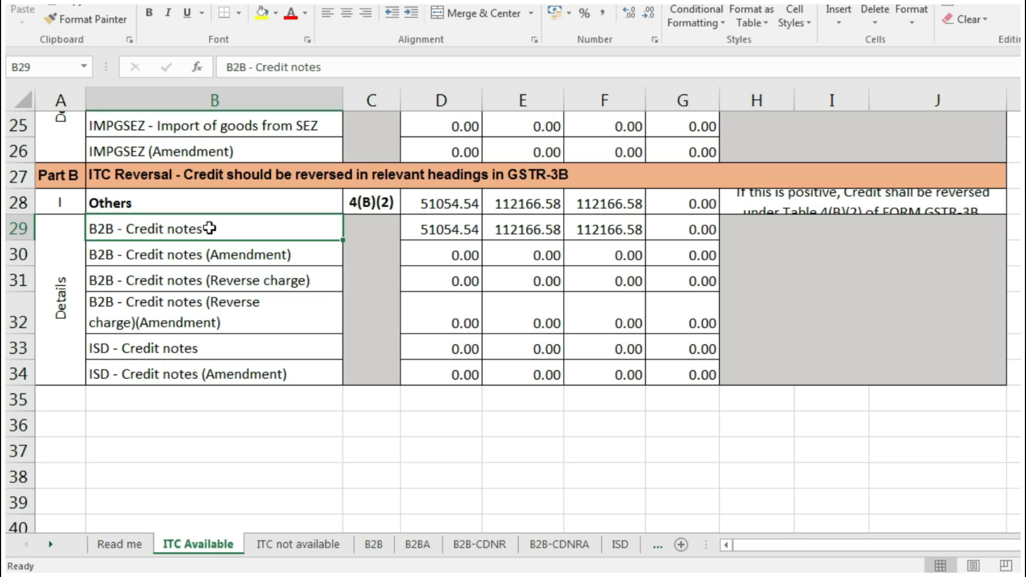
{"action": "left_click_drag", "start_coordinate": [462, 233], "coordinate": [614, 230]}
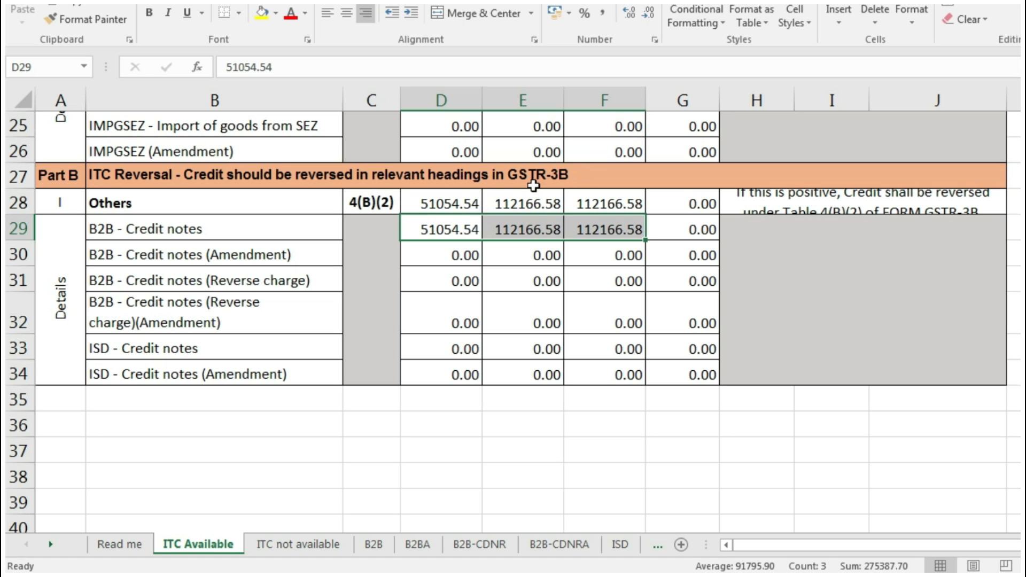
Copy the B2B - Credit notes amounts in D29:F29 and paste them as values into L2:N2 above the credit note tax subtotals
{"action": "left_click", "coordinate": [463, 222]}
{"action": "left_click_drag", "start_coordinate": [462, 222], "coordinate": [617, 225]}
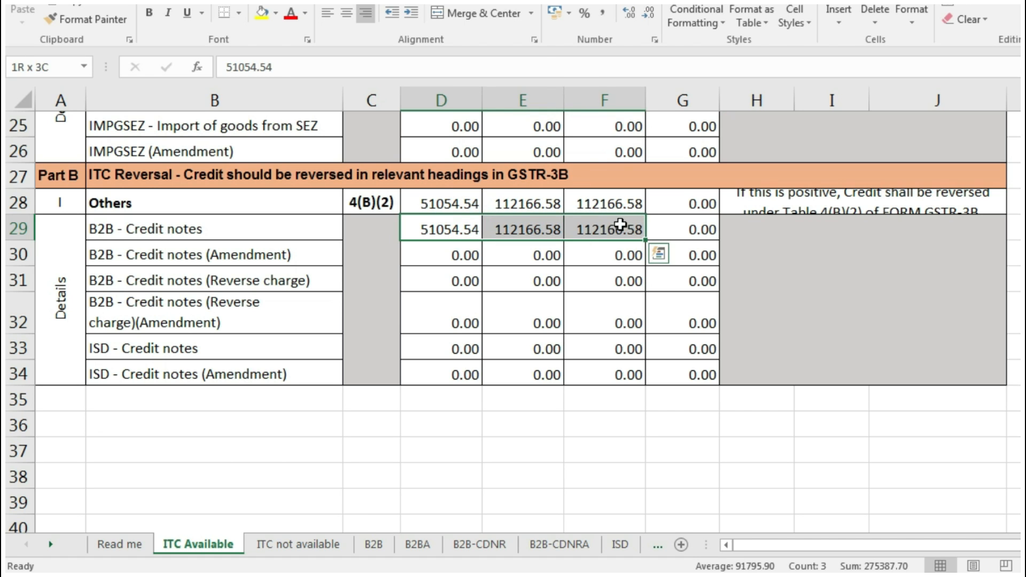
{"action": "key", "text": "ctrl+c"}
{"action": "key", "text": "ctrl+Tab"}
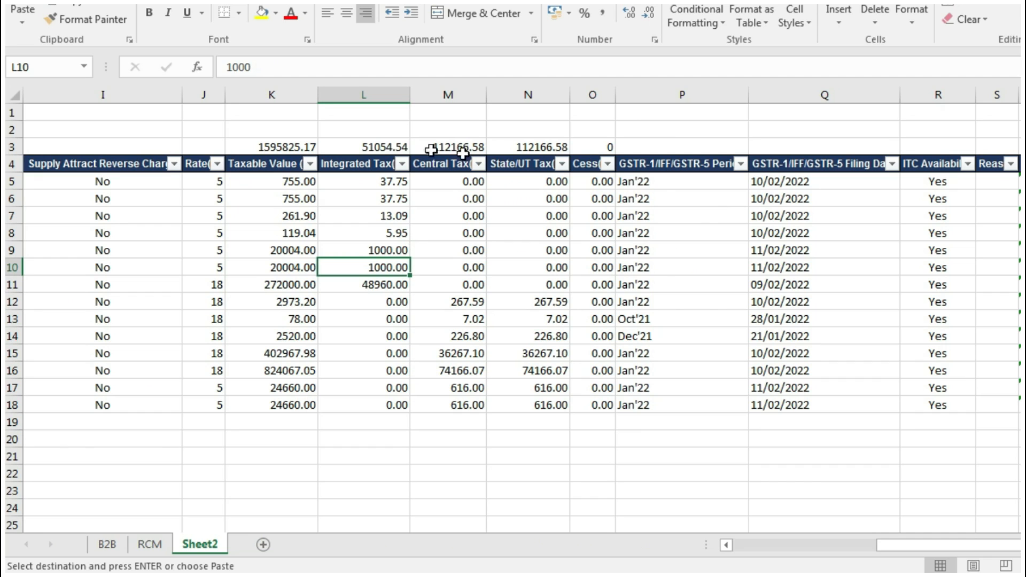
{"action": "left_click", "coordinate": [377, 126]}
{"action": "key", "text": "shift+Right"}
{"action": "key", "text": "shift+Right"}
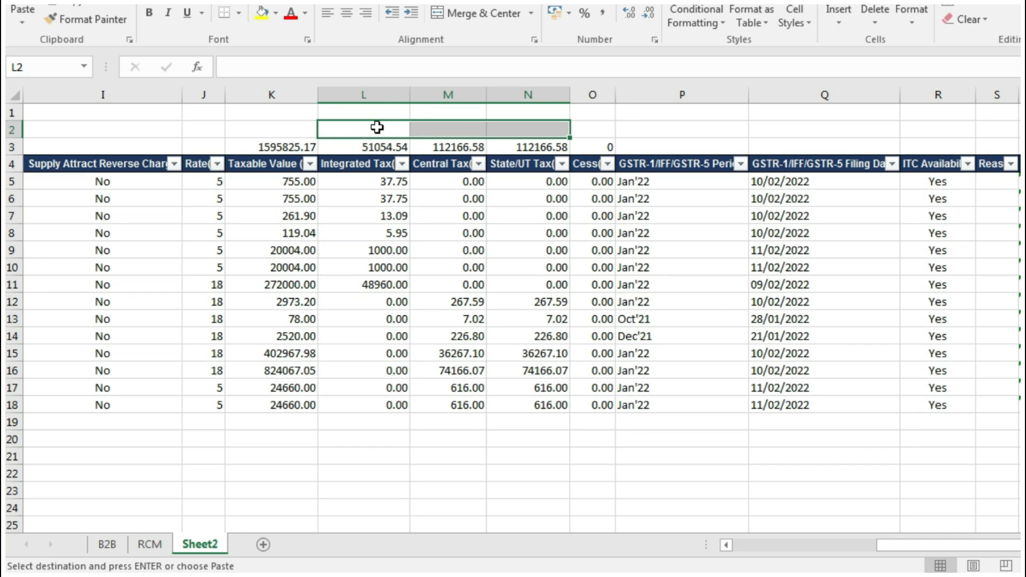
{"action": "key", "text": "ctrl+alt+v"}
{"action": "left_click", "coordinate": [568, 127]}
{"action": "left_click", "coordinate": [785, 301]}
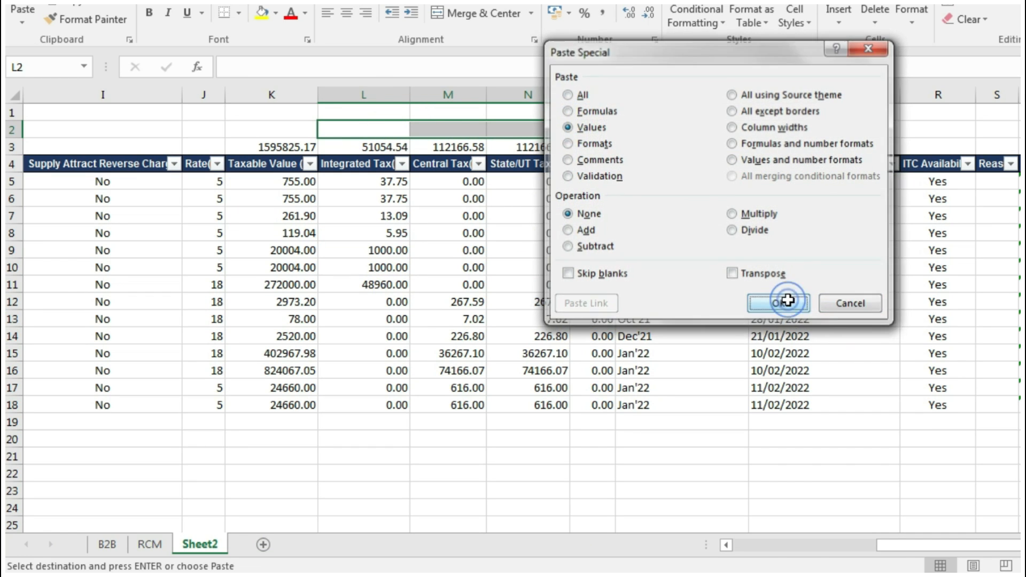
Enter the difference formula =L3-L2 in cell L1 above the credit note Integrated Tax subtotal
{"action": "left_click", "coordinate": [398, 112]}
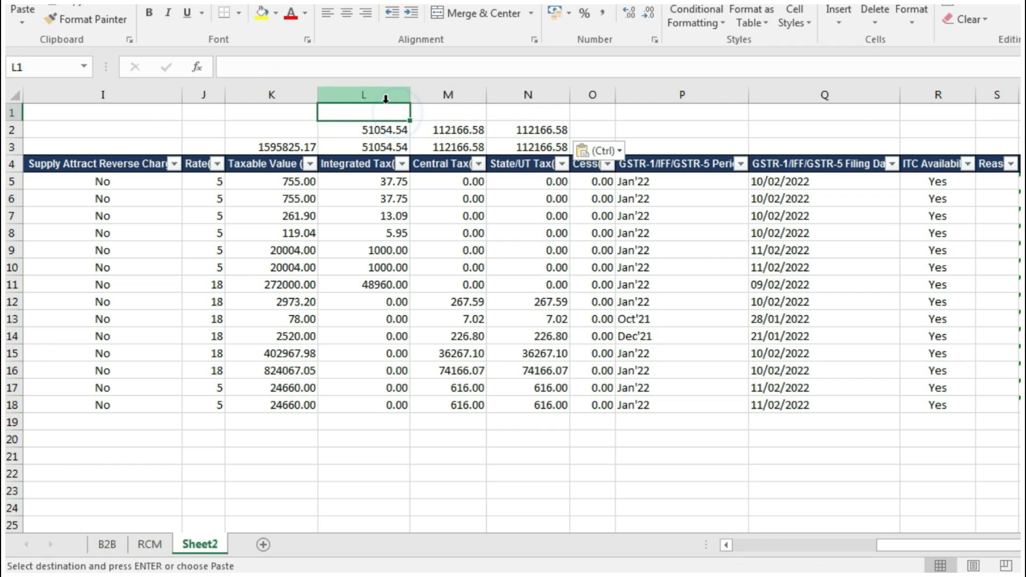
{"action": "key", "text": "Escape"}
{"action": "type", "text": "="}
{"action": "key", "text": "Down"}
{"action": "key", "text": "Down"}
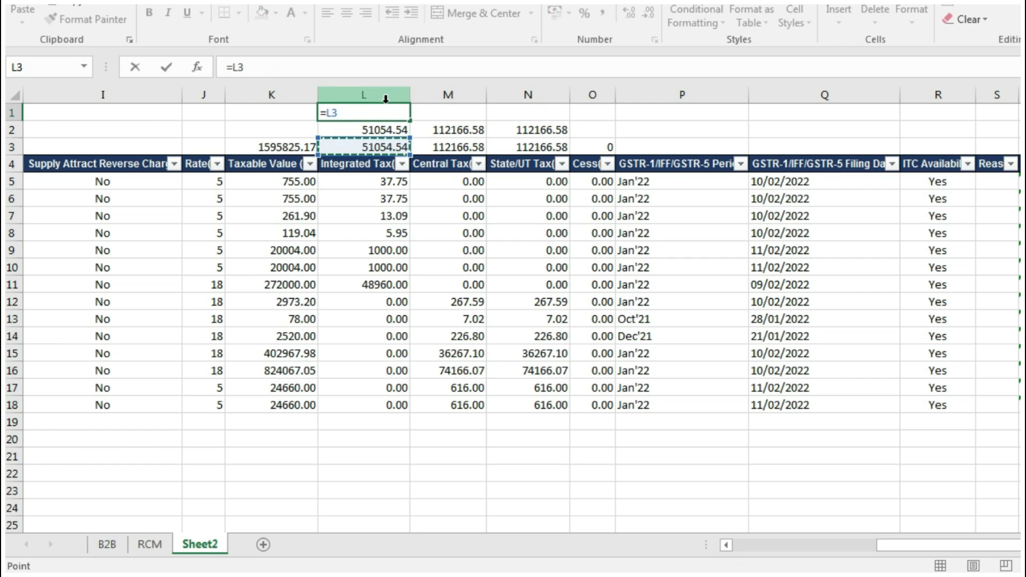
{"action": "type", "text": "-"}
{"action": "key", "text": "Down"}
{"action": "key", "text": "Return"}
Copy the difference formula from L1 across M1:N1 and rename the sheet as Credit Note
{"action": "left_click", "coordinate": [385, 102]}
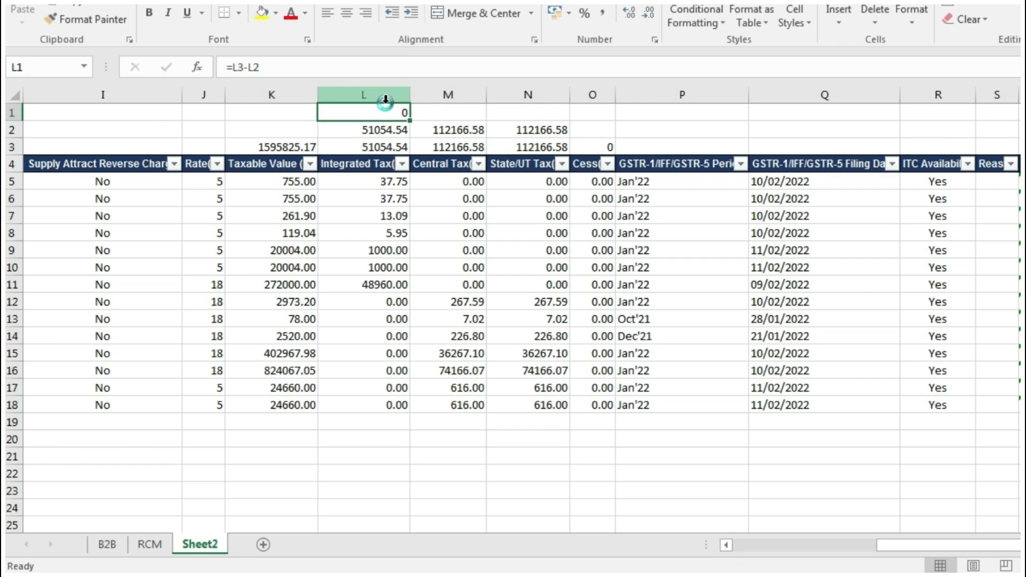
{"action": "key", "text": "ctrl+c"}
{"action": "key", "text": "shift+Right"}
{"action": "key", "text": "shift+Right"}
{"action": "key", "text": "ctrl+v"}
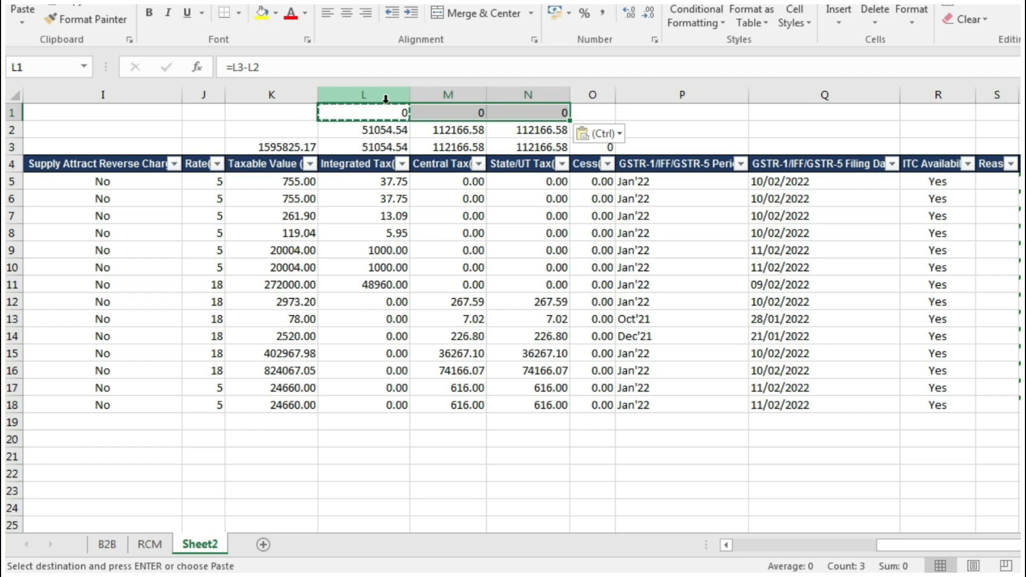
{"action": "key", "text": "alt+o"}
{"action": "type", "text": "hrCD"}
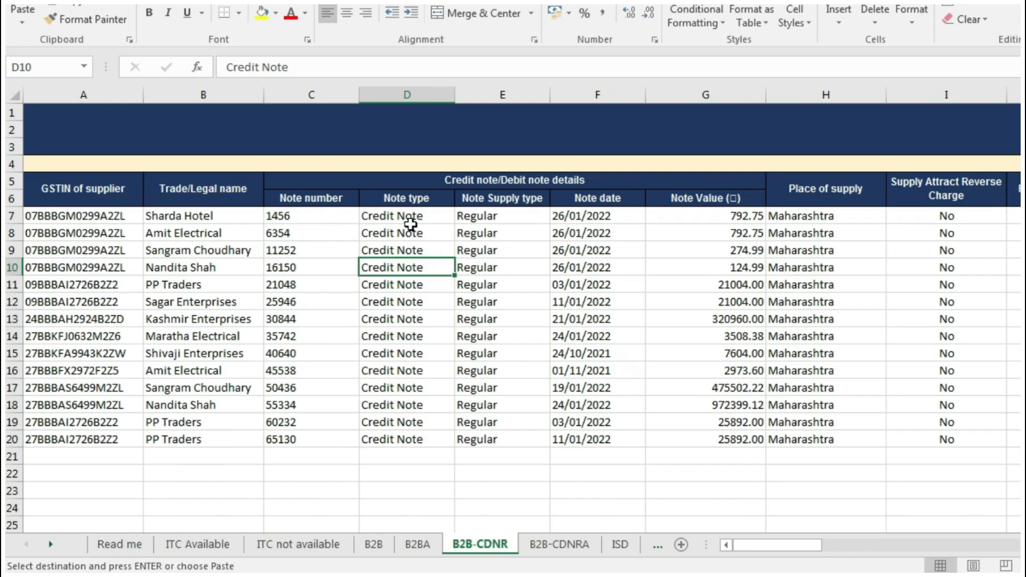
Check the Note type entries on the B2B-CDNR sheet for debit notes
{"action": "left_click", "coordinate": [409, 218]}
{"action": "left_click_drag", "start_coordinate": [409, 218], "coordinate": [410, 307]}
{"action": "key", "text": "ctrl+v"}
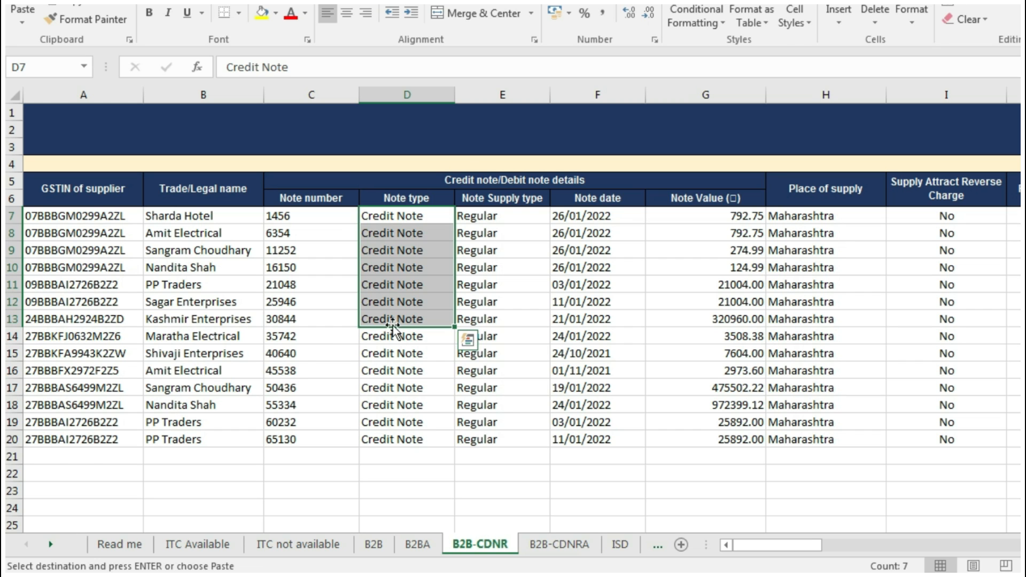
Check the B2B - Debit notes amounts in row 11 and the All other ITC totals in row 9 of ITC Available
{"action": "left_click", "coordinate": [208, 544]}
{"action": "scroll", "coordinate": [234, 381], "scroll_direction": "up", "scroll_amount": 6}
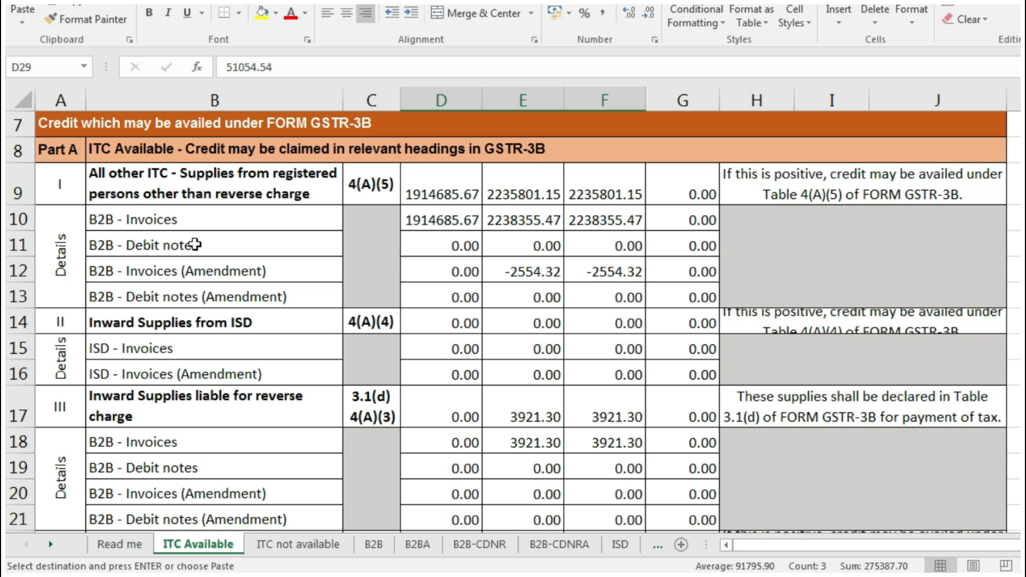
{"action": "left_click", "coordinate": [470, 245]}
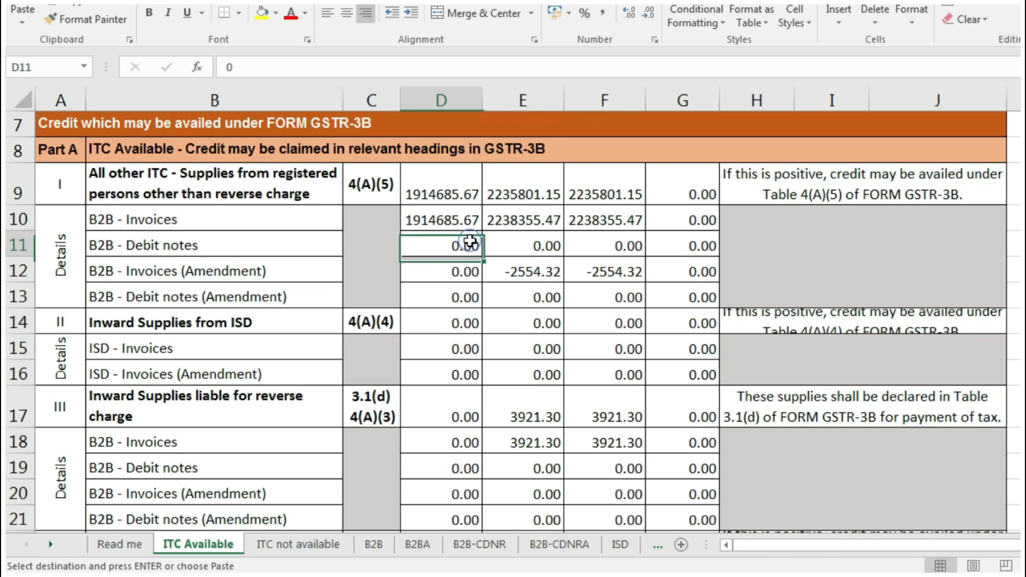
{"action": "left_click", "coordinate": [537, 244]}
{"action": "left_click", "coordinate": [618, 246]}
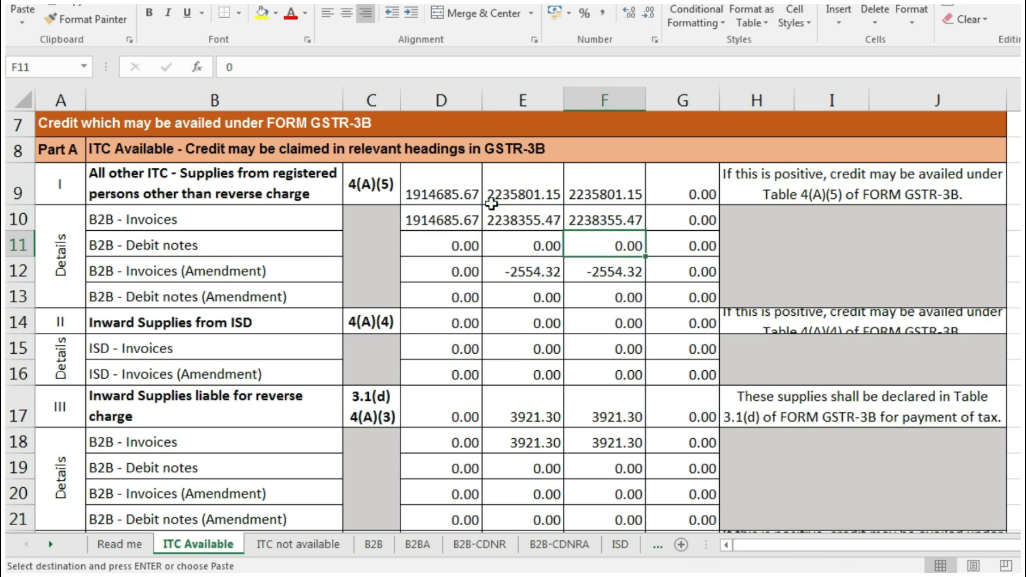
{"action": "left_click_drag", "start_coordinate": [477, 201], "coordinate": [588, 195]}
{"action": "left_click_drag", "start_coordinate": [437, 184], "coordinate": [561, 190]}
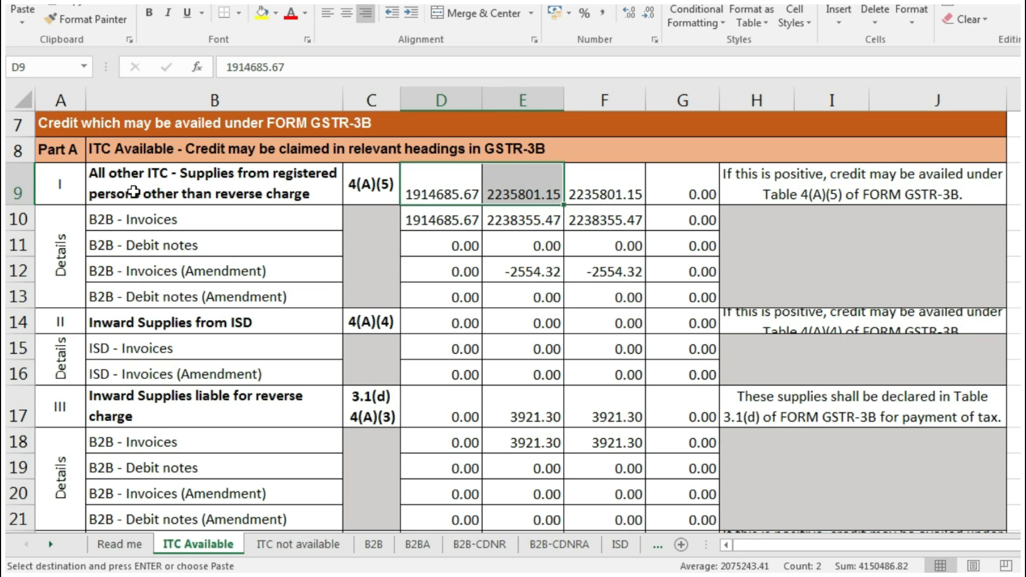
{"action": "key", "text": "ctrl+v"}
Check the B2B-CDNRA sheet for amended notes against the B2B - Credit notes (Amendment) amounts under ITC Reversal on ITC Available
{"action": "scroll", "coordinate": [286, 445], "scroll_direction": "down", "scroll_amount": 8}
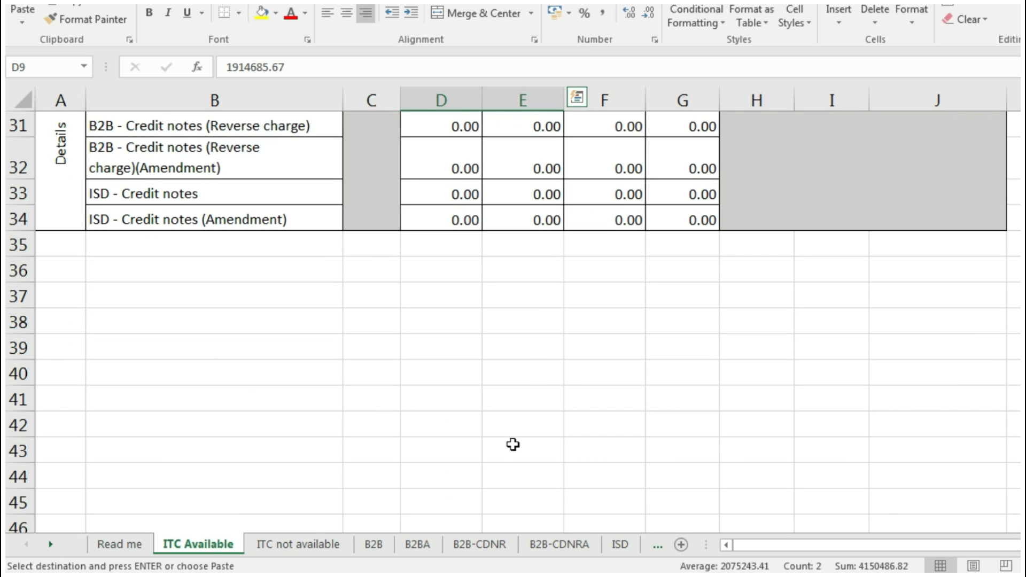
{"action": "left_click", "coordinate": [589, 547]}
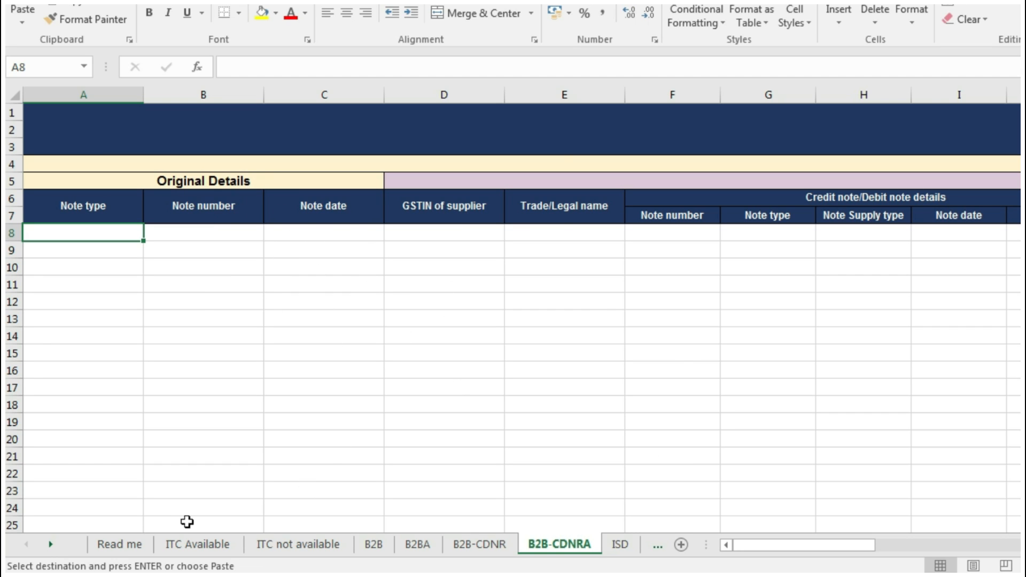
{"action": "left_click", "coordinate": [176, 544]}
{"action": "scroll", "coordinate": [369, 383], "scroll_direction": "down", "scroll_amount": 1}
{"action": "scroll", "coordinate": [372, 384], "scroll_direction": "up", "scroll_amount": 2}
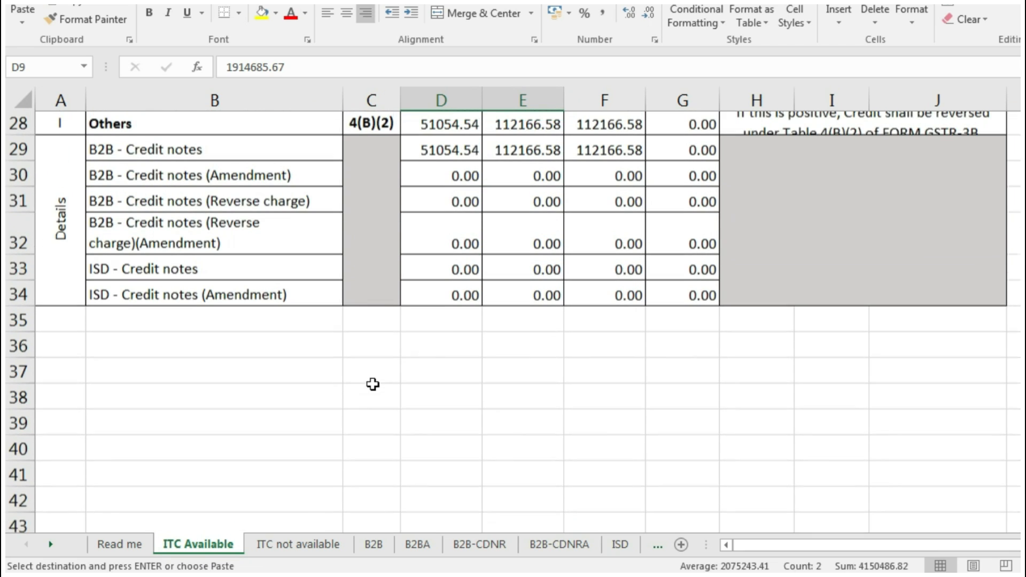
{"action": "scroll", "coordinate": [182, 236], "scroll_direction": "up", "scroll_amount": 1}
{"action": "left_click", "coordinate": [422, 234]}
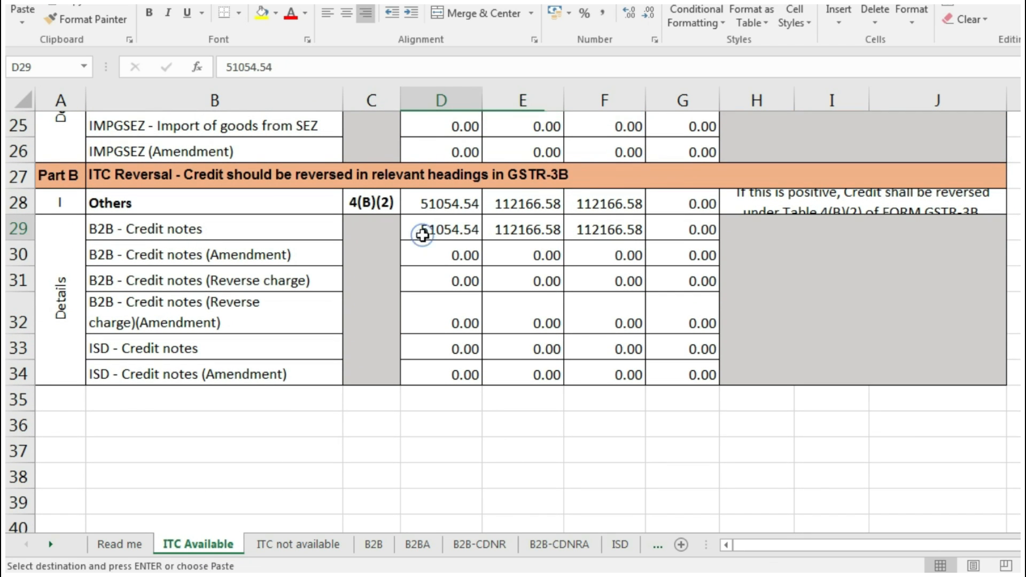
{"action": "left_click", "coordinate": [445, 257]}
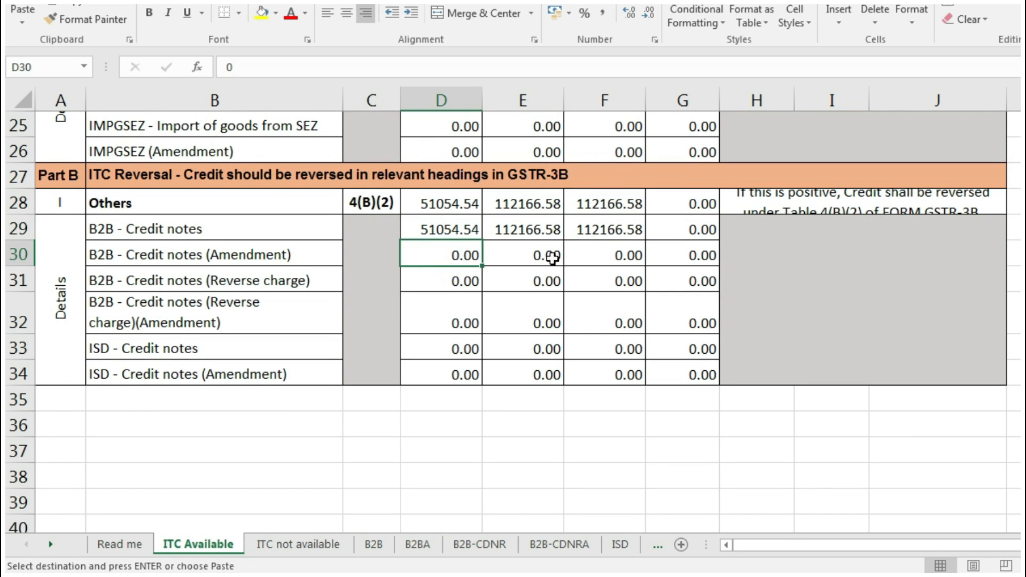
{"action": "left_click", "coordinate": [534, 257]}
{"action": "left_click", "coordinate": [601, 257]}
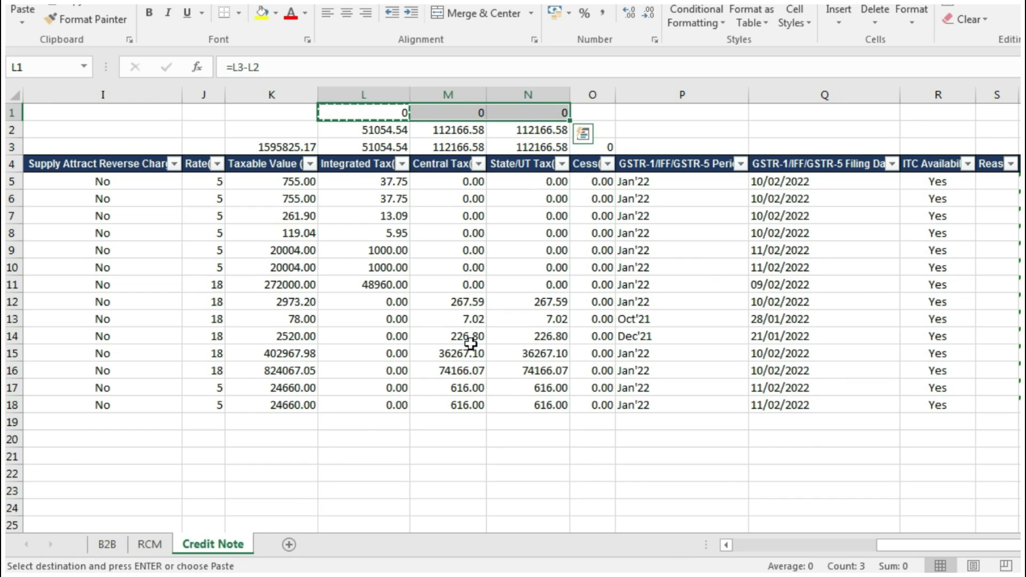
Compare the B2B sheet's tax totals with the B2B - Invoices and B2B - Invoices (Amendment) rows on ITC Available
{"action": "left_click", "coordinate": [101, 545]}
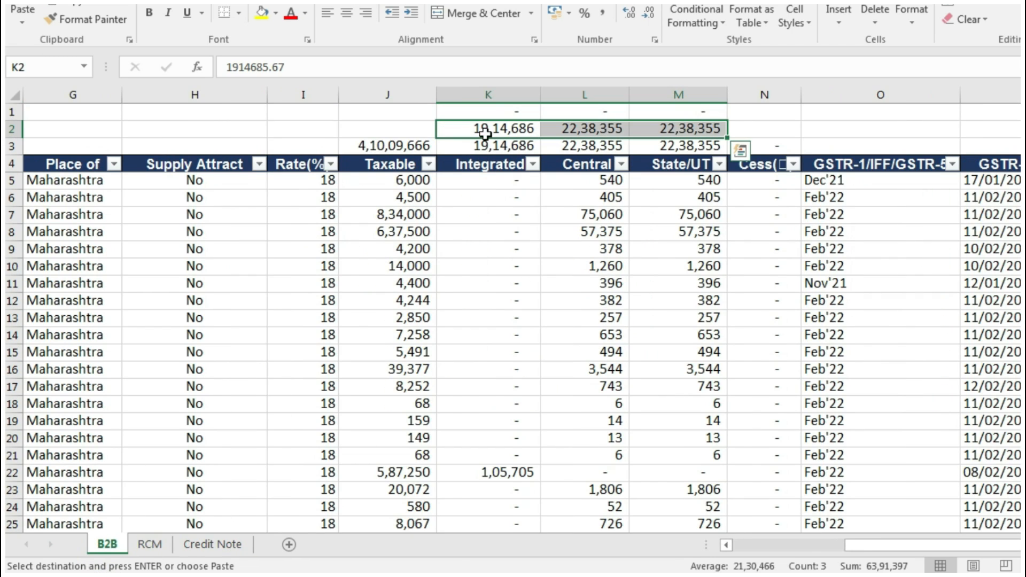
{"action": "key", "text": "alt+Tab"}
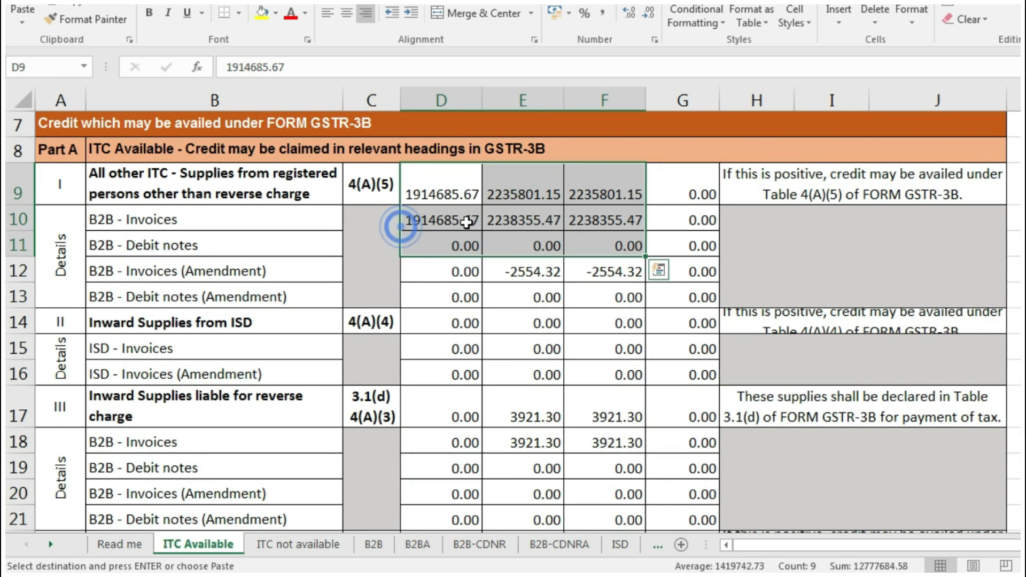
{"action": "left_click", "coordinate": [438, 224]}
{"action": "left_click", "coordinate": [534, 269]}
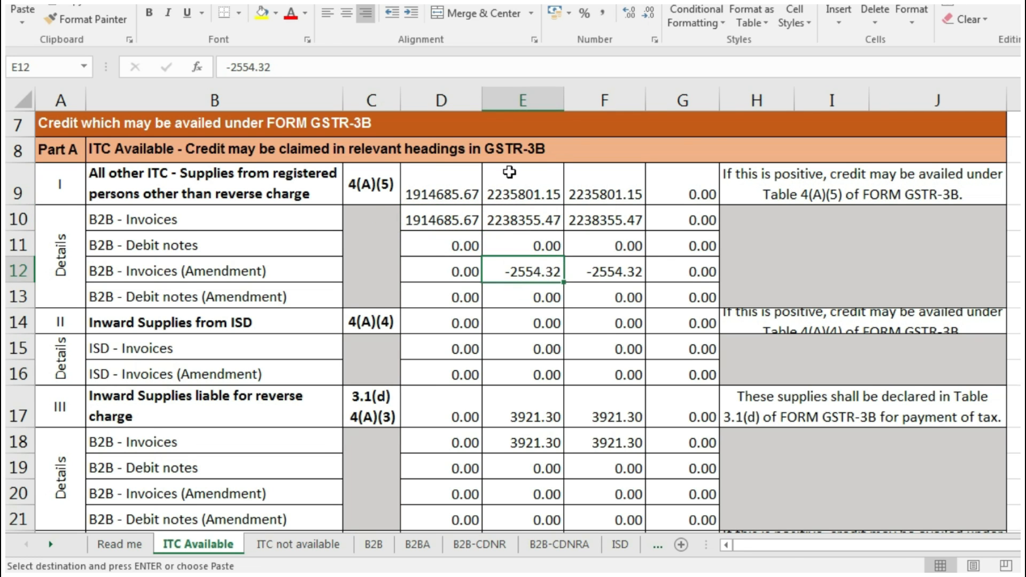
{"action": "key", "text": "alt+Tab"}
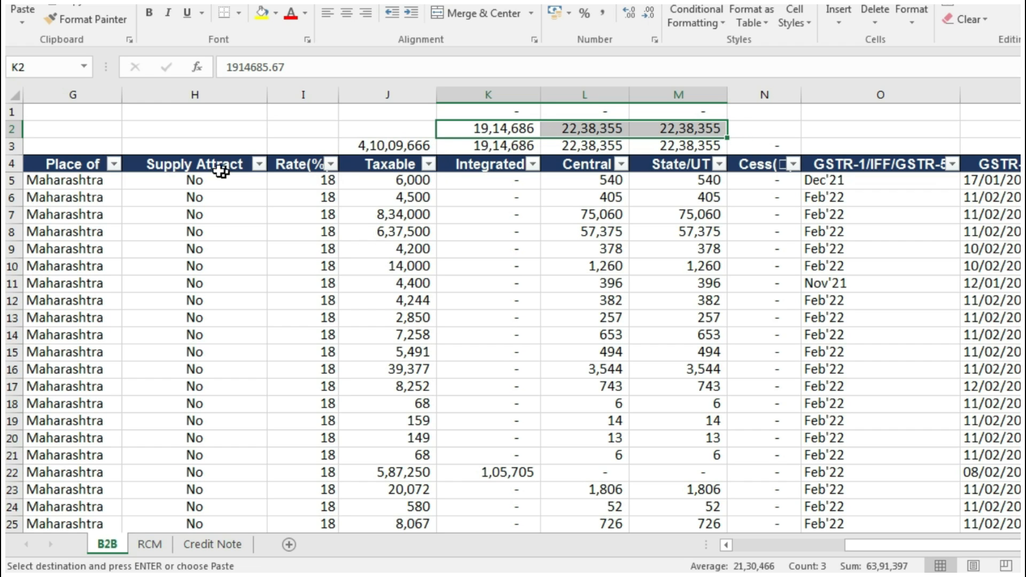
Filter the B2B invoices to the 3% rate and check the Central Tax and State/UT Tax subtotals in row 3
{"action": "left_click", "coordinate": [331, 164]}
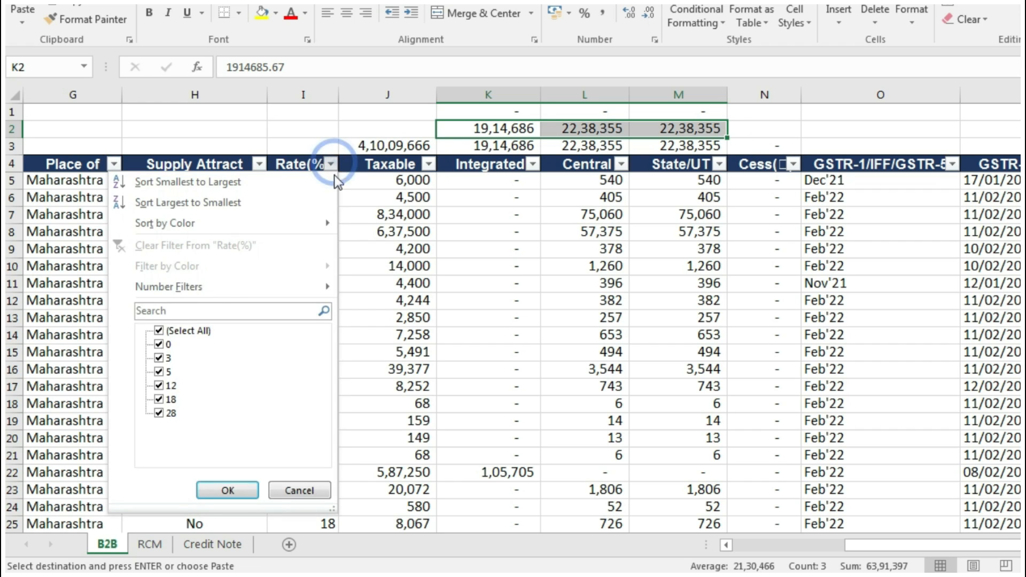
{"action": "left_click", "coordinate": [184, 331]}
{"action": "left_click", "coordinate": [159, 358]}
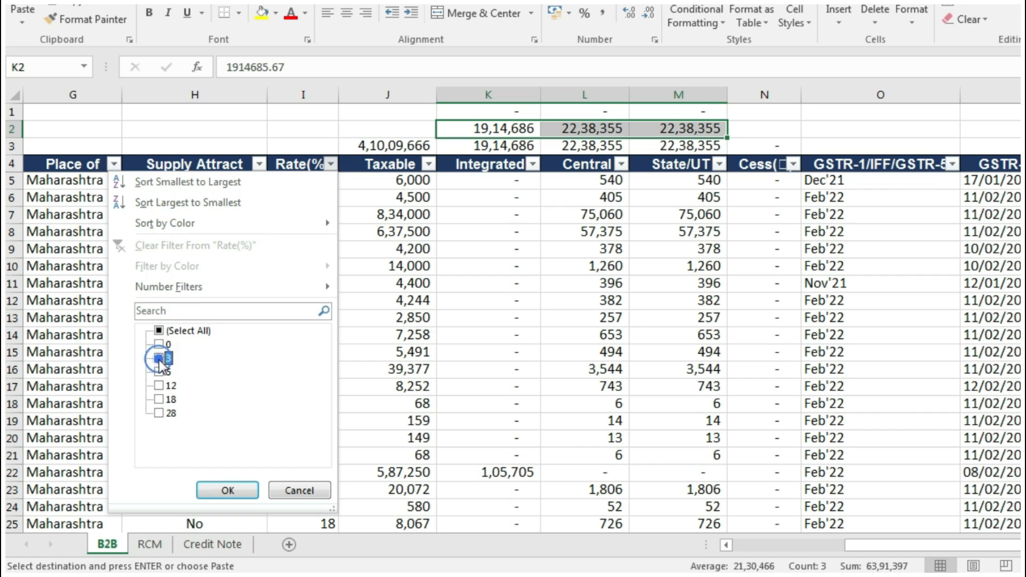
{"action": "left_click", "coordinate": [219, 484]}
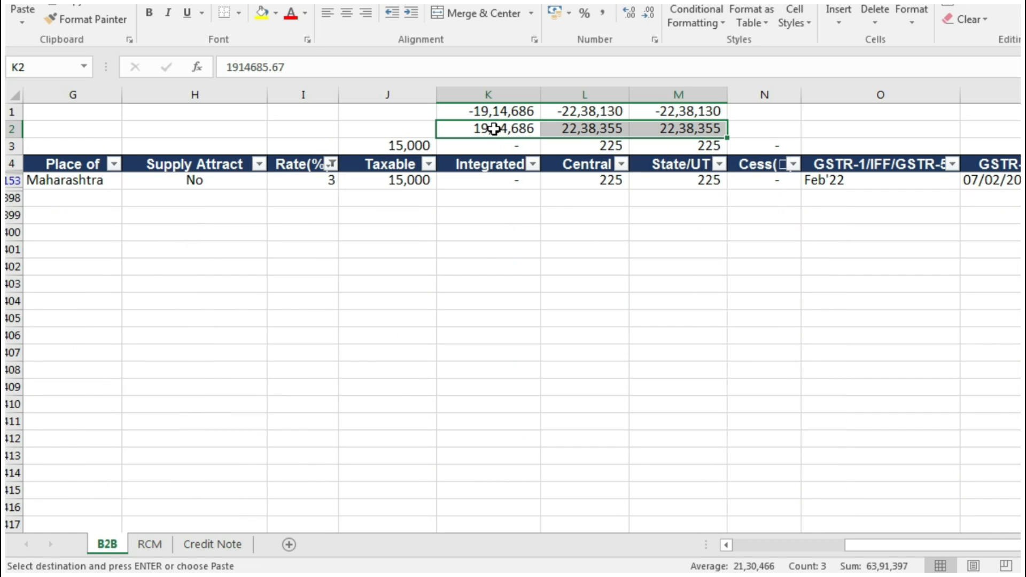
{"action": "left_click", "coordinate": [588, 145]}
{"action": "left_click", "coordinate": [687, 145]}
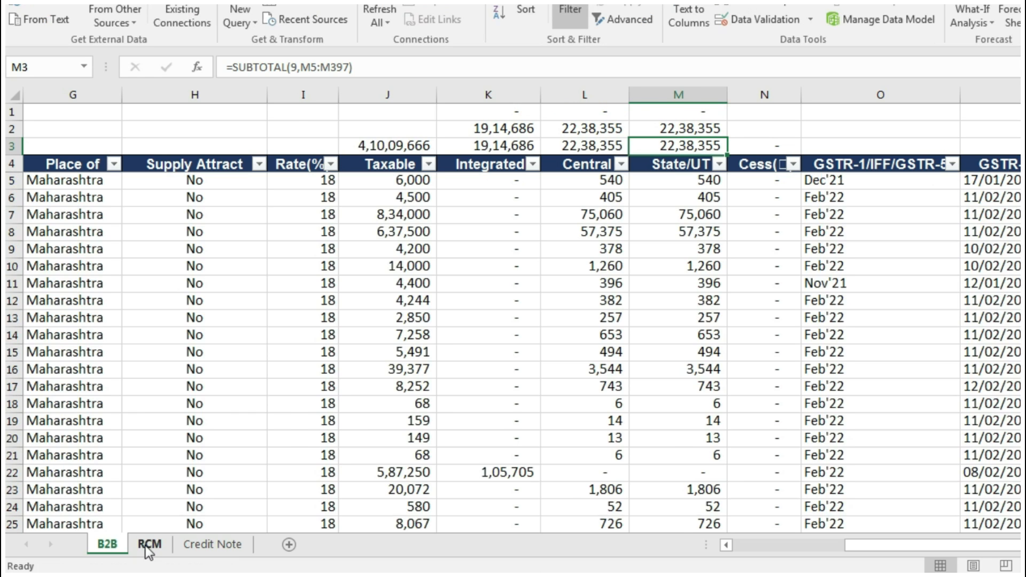
Compare the tax amounts on the RCM sheet with the reverse charge B2B - Invoices and amendment rows on ITC Available
{"action": "left_click", "coordinate": [148, 544]}
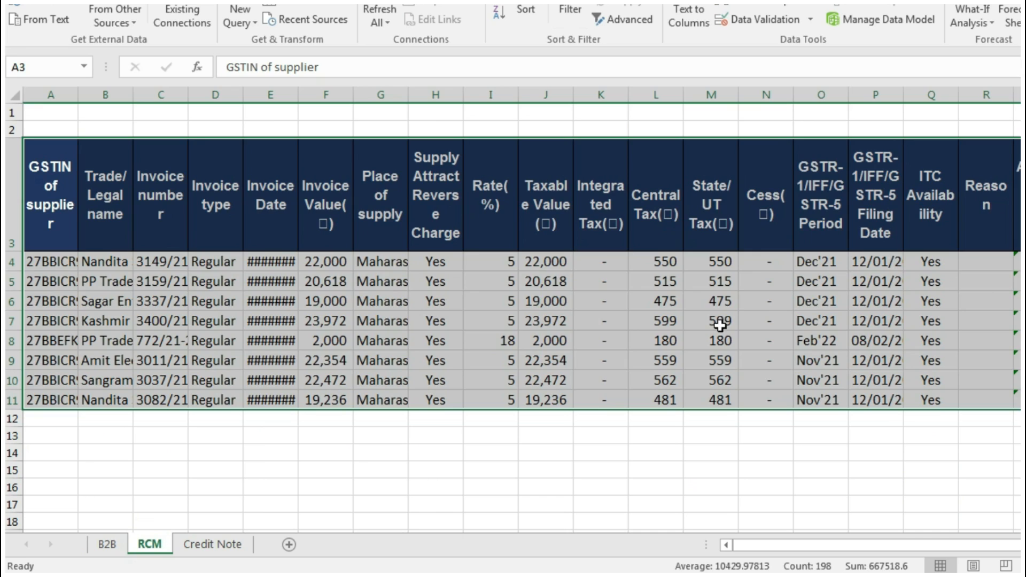
{"action": "left_click", "coordinate": [702, 285]}
{"action": "left_click_drag", "start_coordinate": [681, 263], "coordinate": [668, 402]}
{"action": "key", "text": "alt+Tab"}
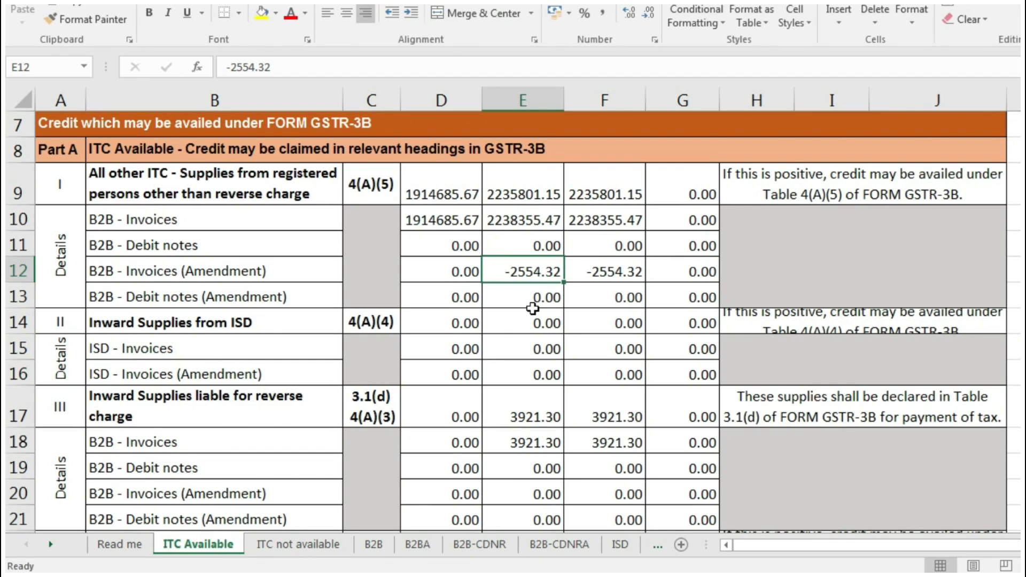
{"action": "scroll", "coordinate": [516, 356], "scroll_direction": "down", "scroll_amount": 2}
{"action": "left_click", "coordinate": [531, 246]}
{"action": "left_click", "coordinate": [614, 273]}
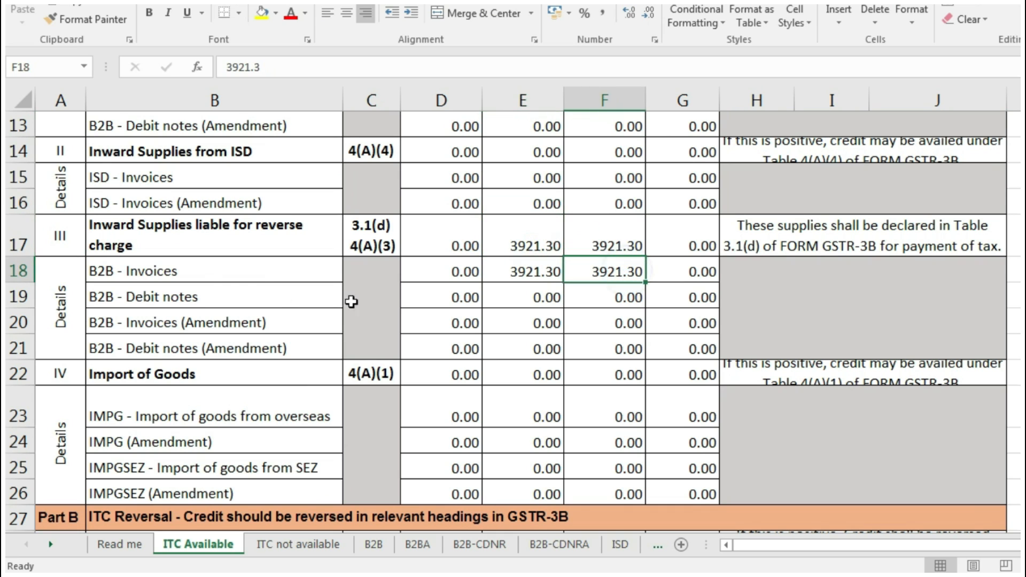
{"action": "left_click", "coordinate": [532, 322]}
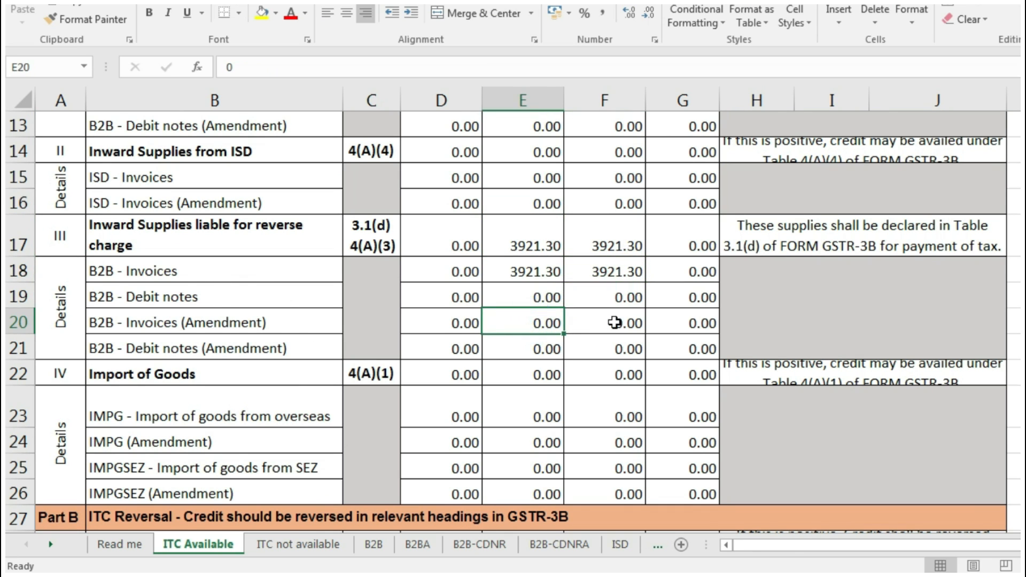
{"action": "left_click", "coordinate": [614, 323]}
Recheck the Supply Attract Reverse Charge and ITC Availability filter values on the Credit Note sheet, and return to the B2B sheet
{"action": "key", "text": "alt+Tab"}
{"action": "left_click", "coordinate": [227, 545]}
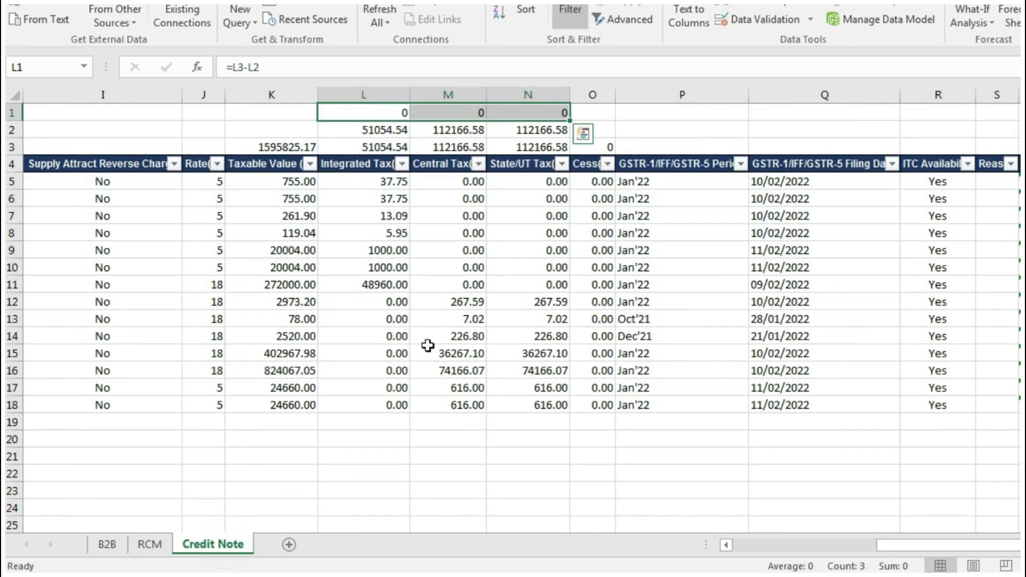
{"action": "left_click", "coordinate": [425, 132]}
{"action": "scroll", "coordinate": [376, 386], "scroll_direction": "down", "scroll_amount": 5}
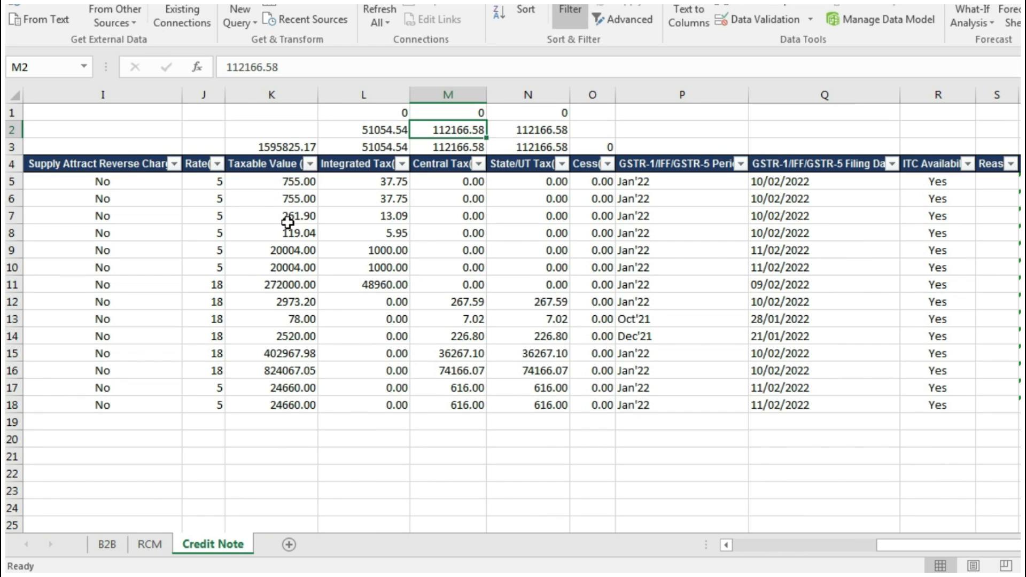
{"action": "left_click", "coordinate": [174, 164]}
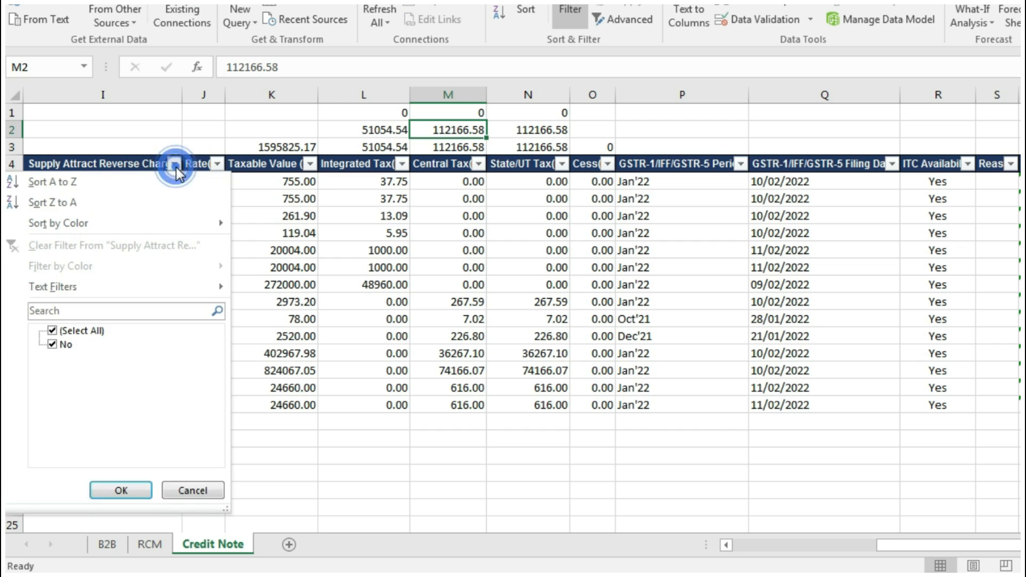
{"action": "key", "text": "Escape"}
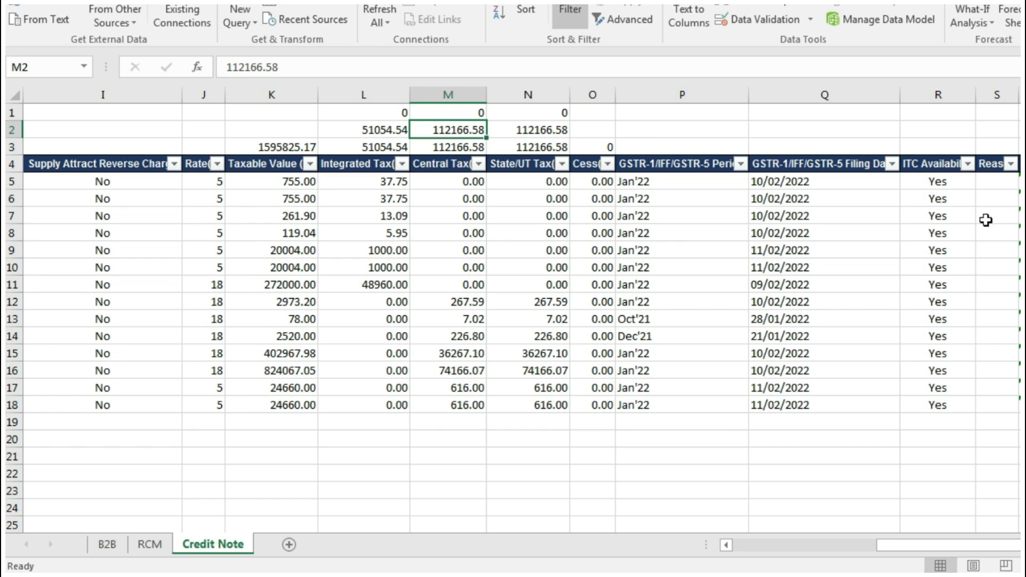
{"action": "left_click", "coordinate": [968, 164]}
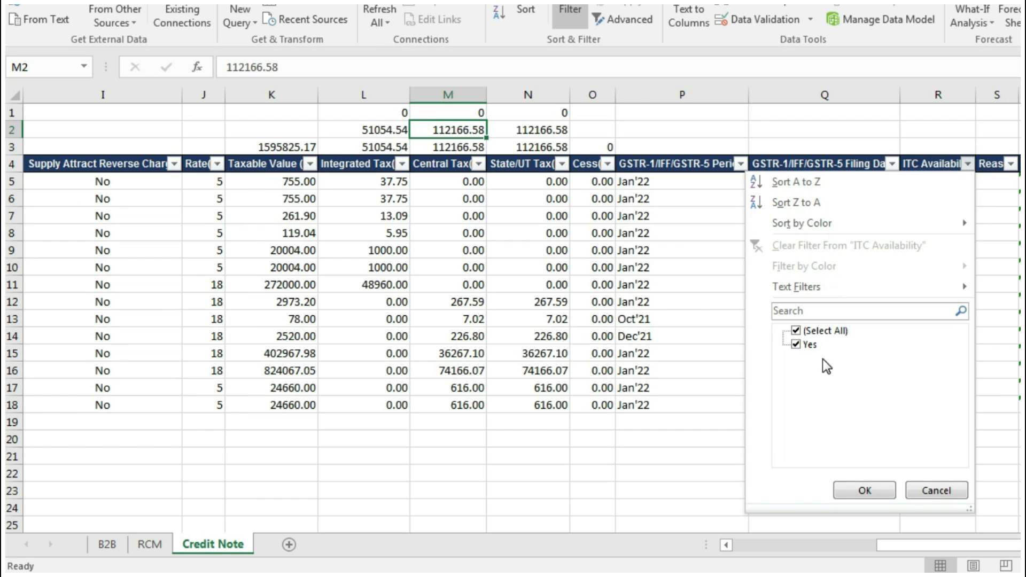
{"action": "left_click", "coordinate": [691, 362]}
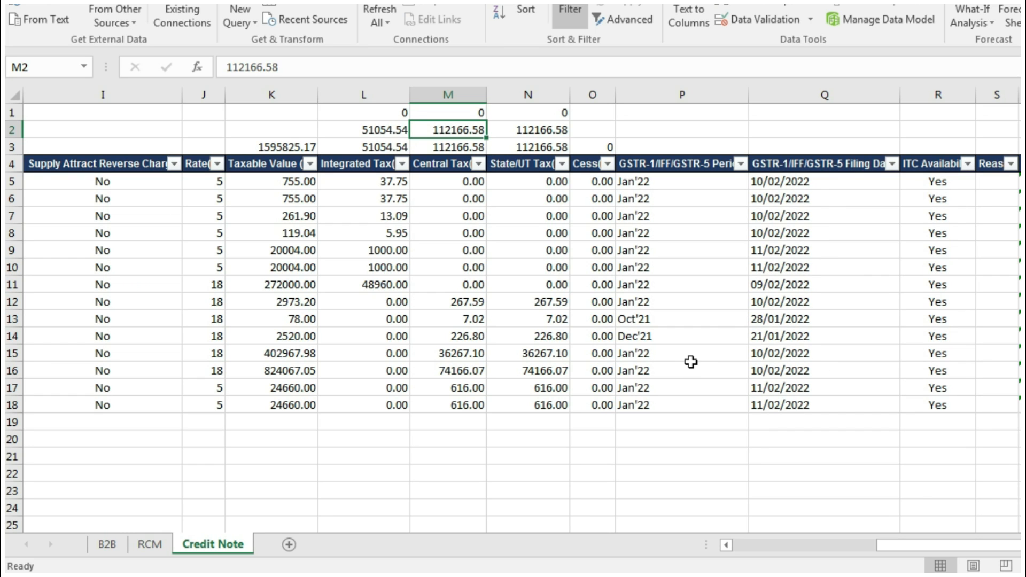
{"action": "left_click", "coordinate": [119, 544]}
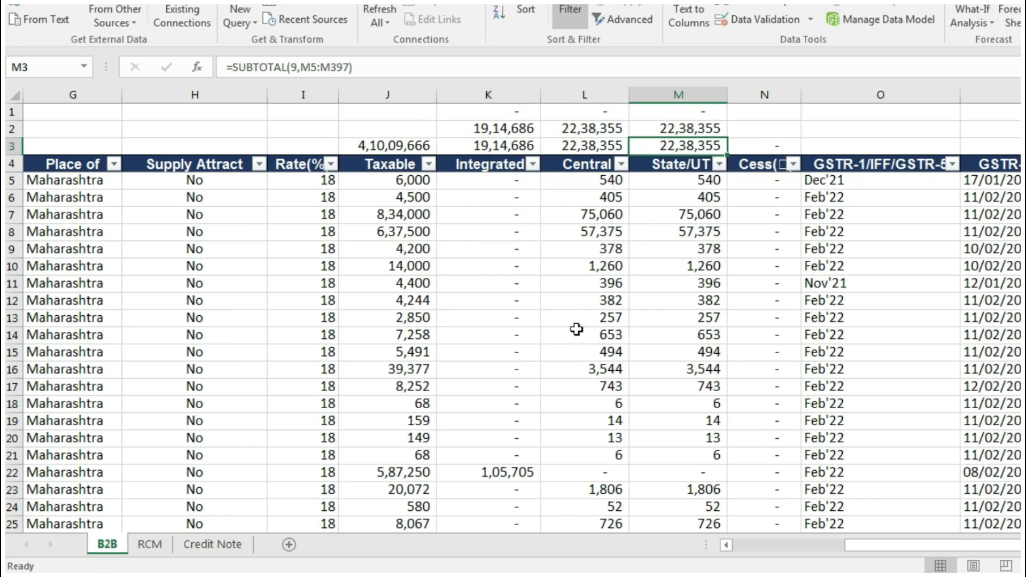